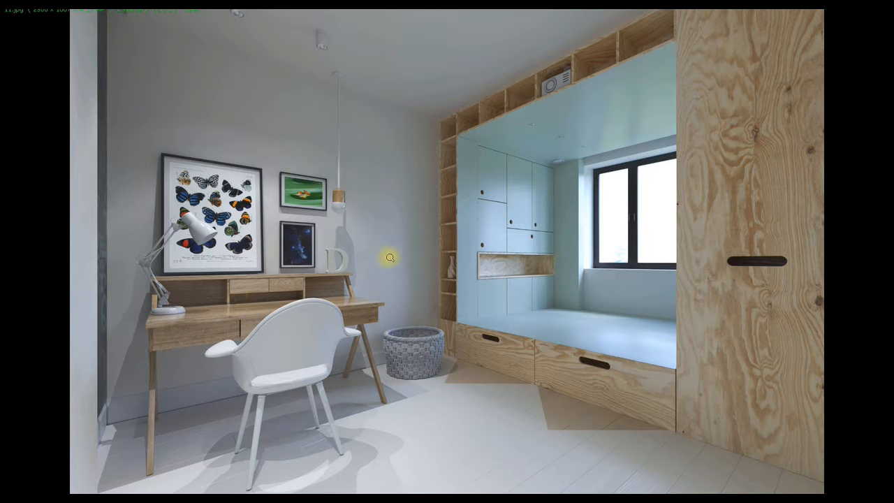
scroll(390, 258, down, 1)
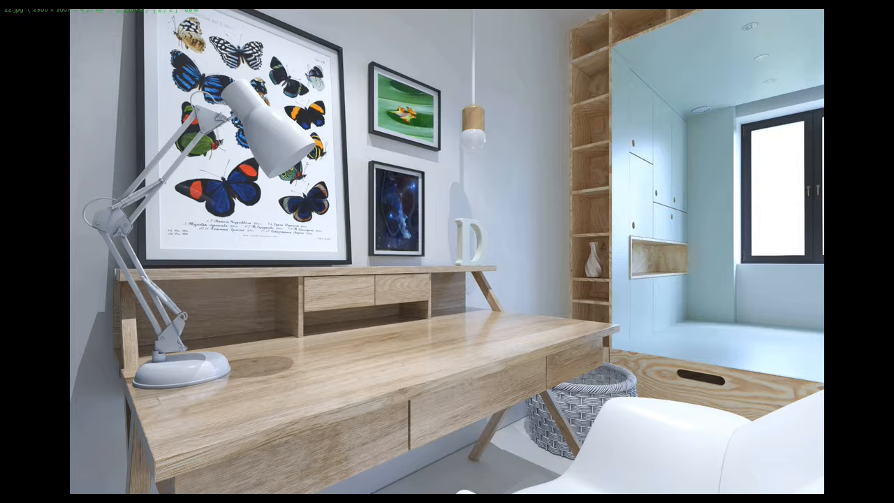
scroll(588, 220, up, 1)
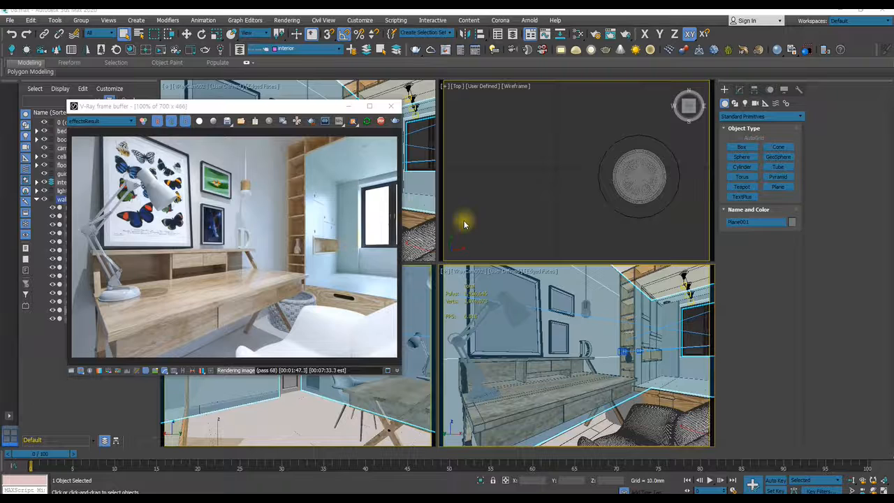
Try a UVW Map modifier with Box mapping on the upper framed frog picture and remove the modifier.
click(564, 303)
click(739, 89)
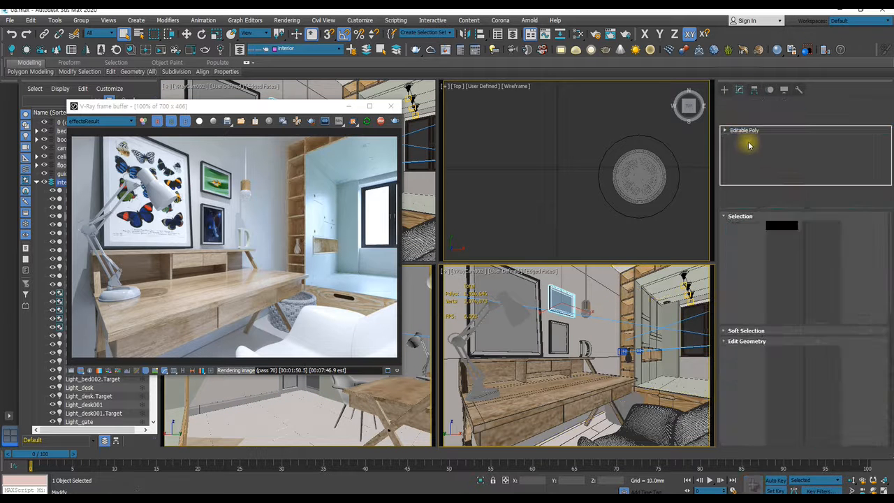
click(736, 118)
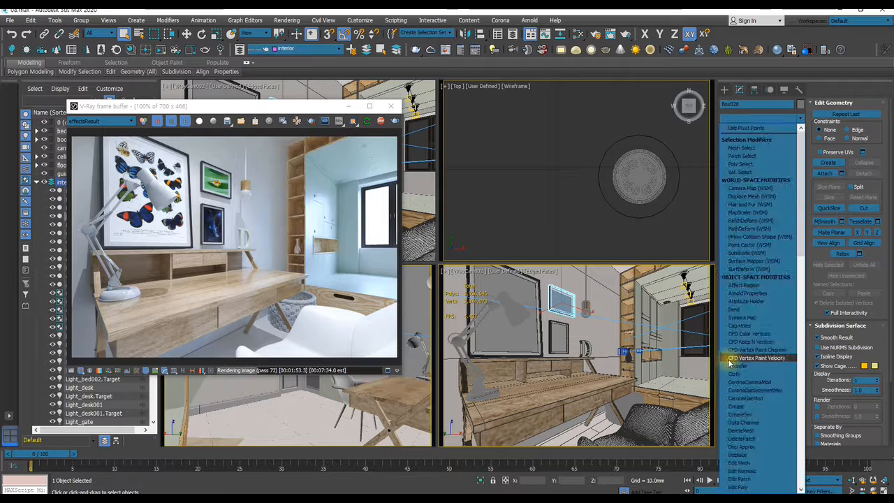
click(764, 394)
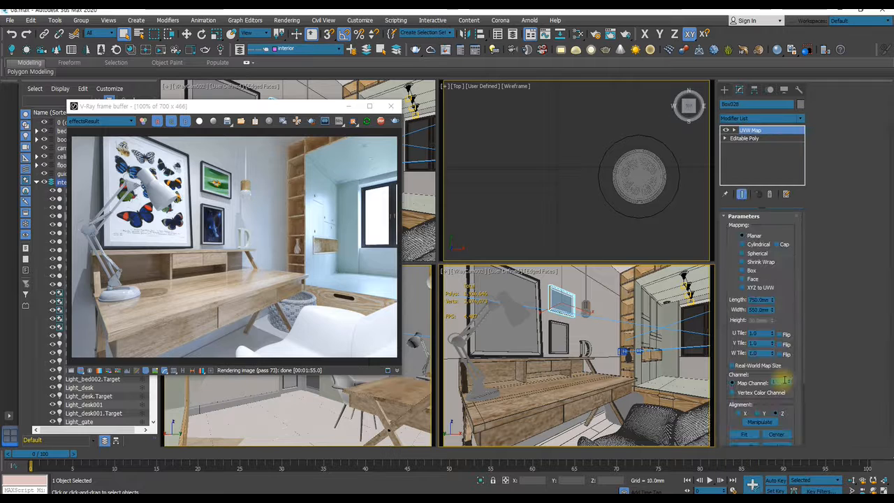
click(743, 271)
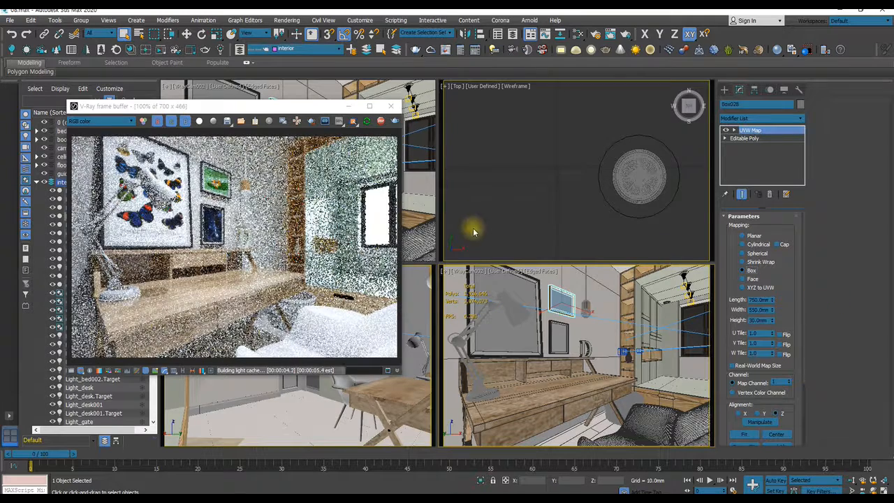
right_click(757, 133)
click(760, 143)
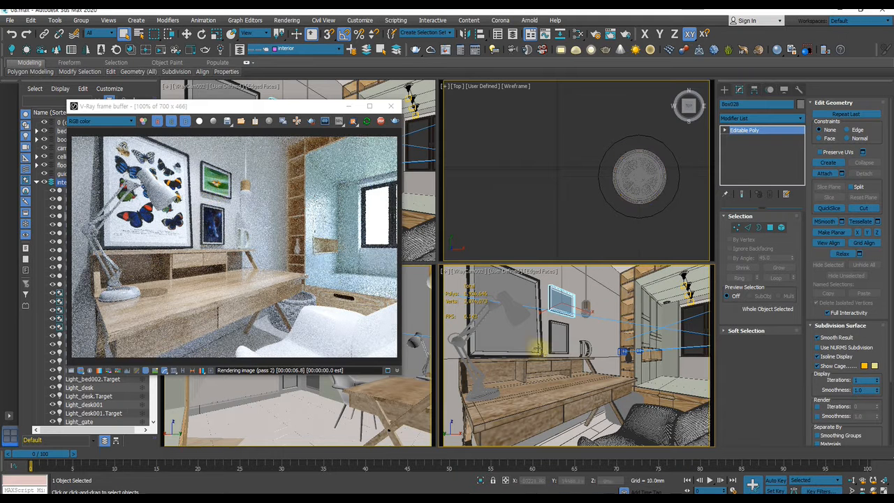
Reset the transform of the framed frog picture with Reset XForm and return to its modifier stack.
click(583, 320)
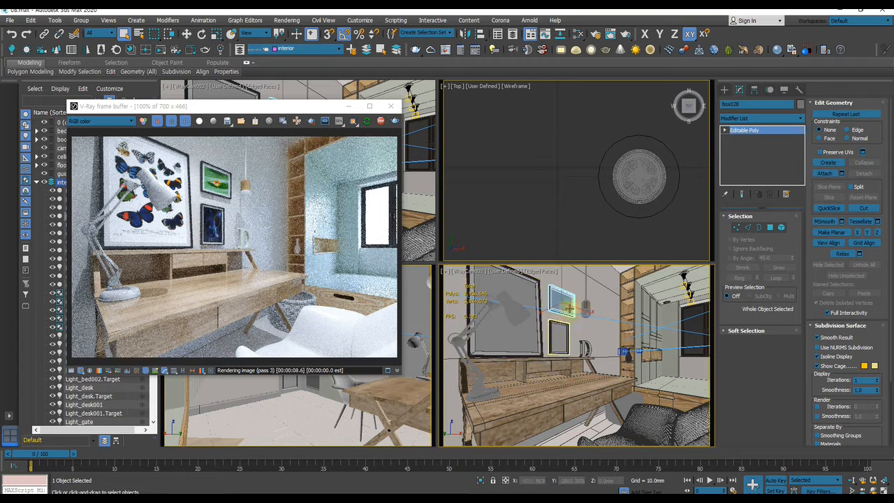
click(798, 89)
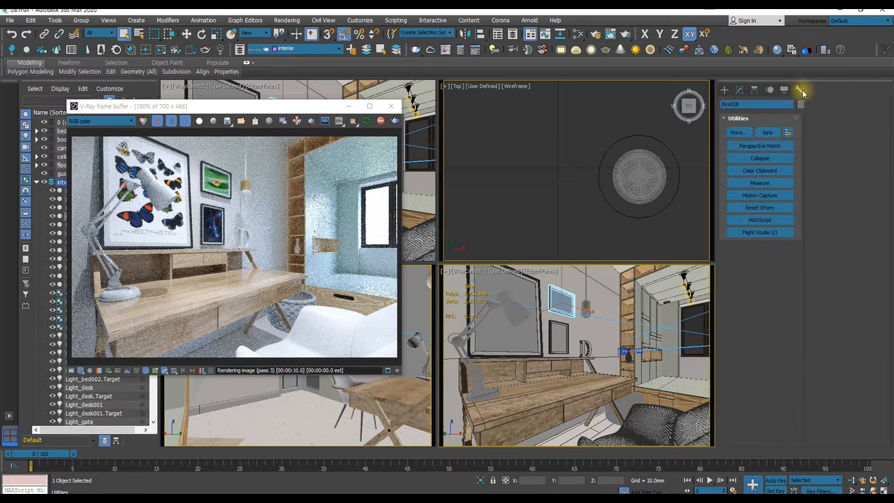
click(759, 171)
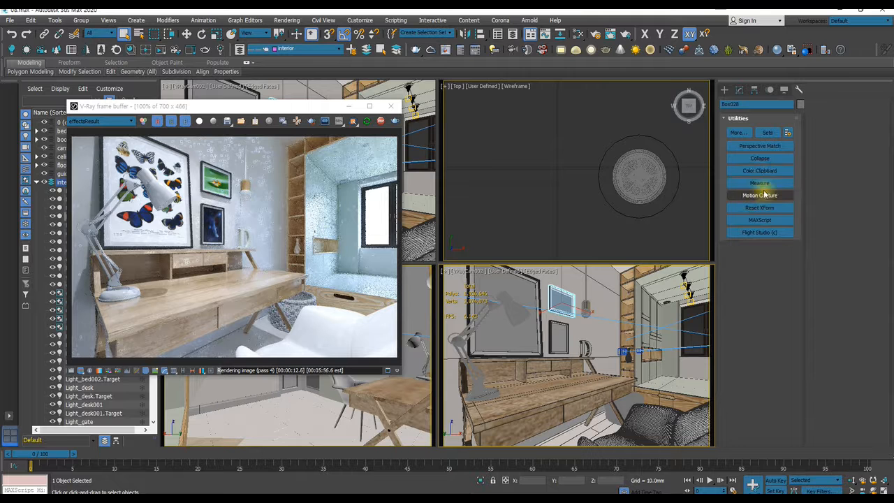
click(753, 147)
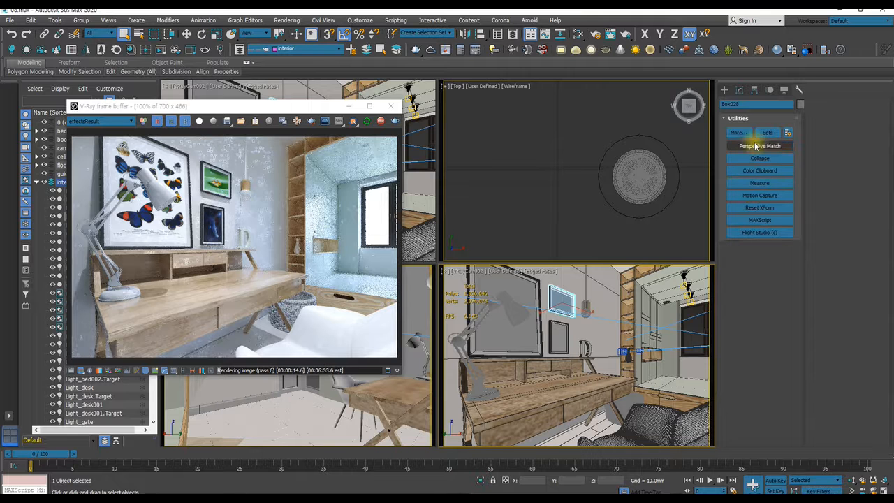
click(759, 207)
click(759, 263)
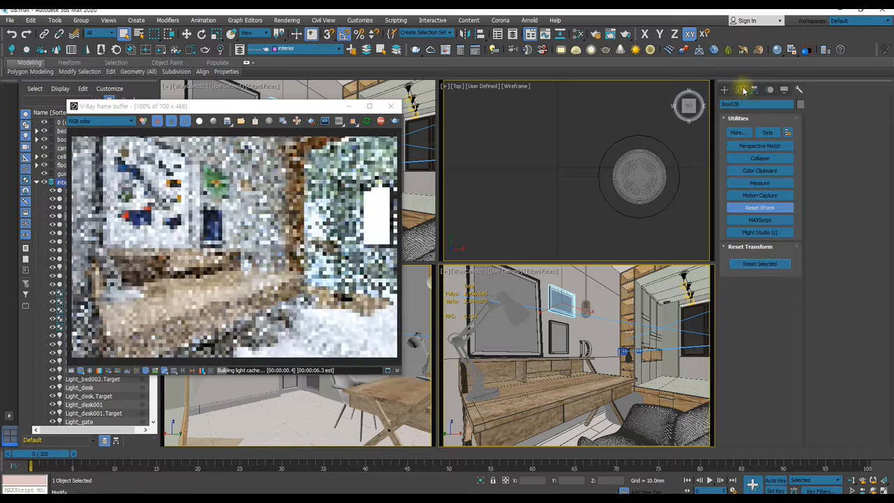
key(ctrl+z)
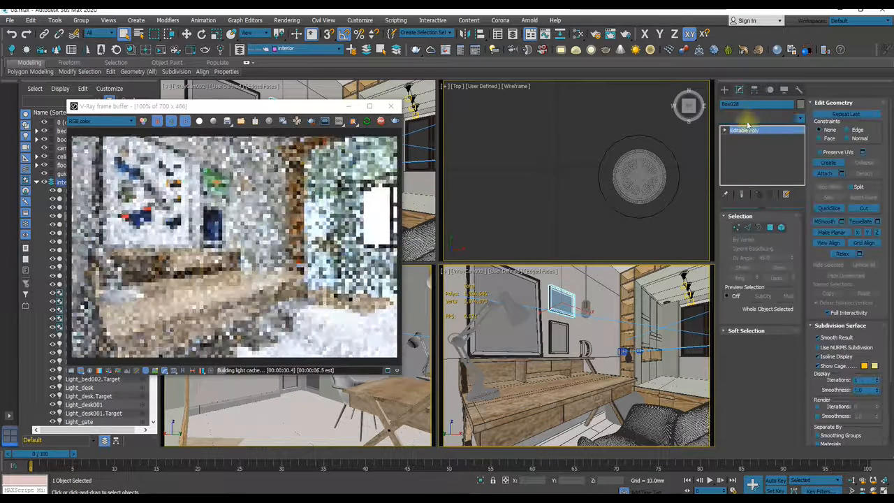
Add a UVW Map modifier to the framed frog picture and set its mapping to Box.
click(761, 118)
scroll(766, 396, down, 15)
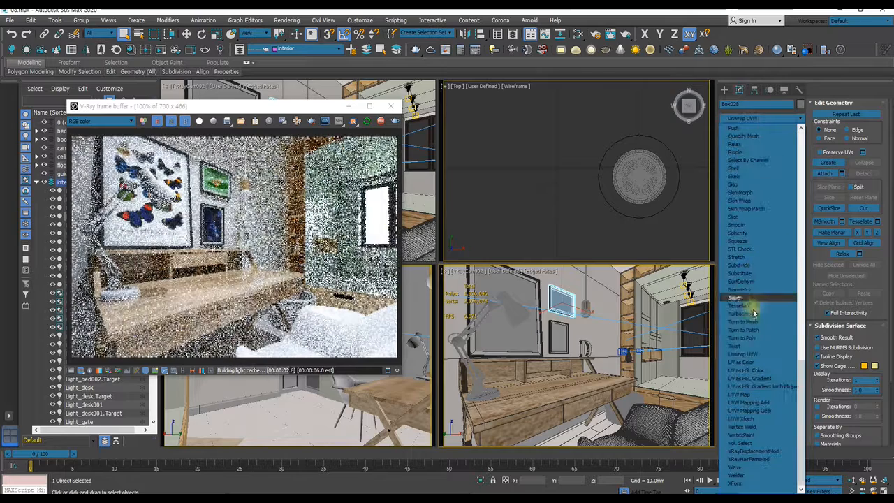
click(754, 395)
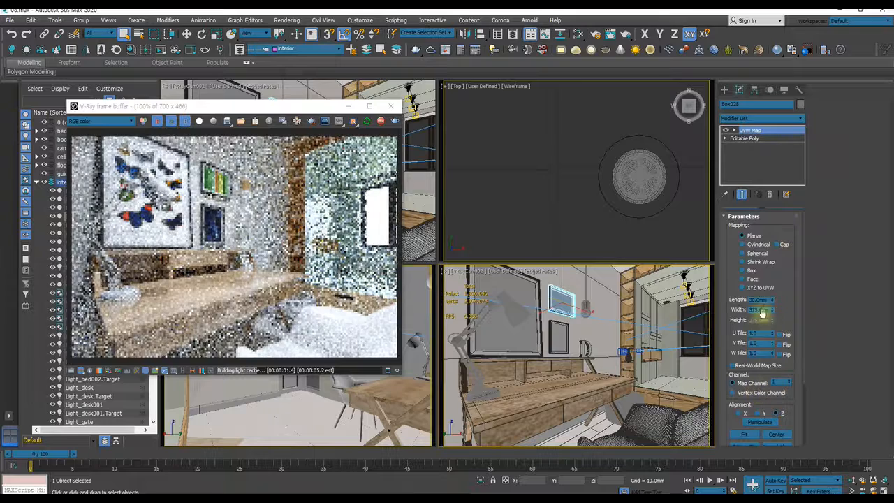
click(742, 270)
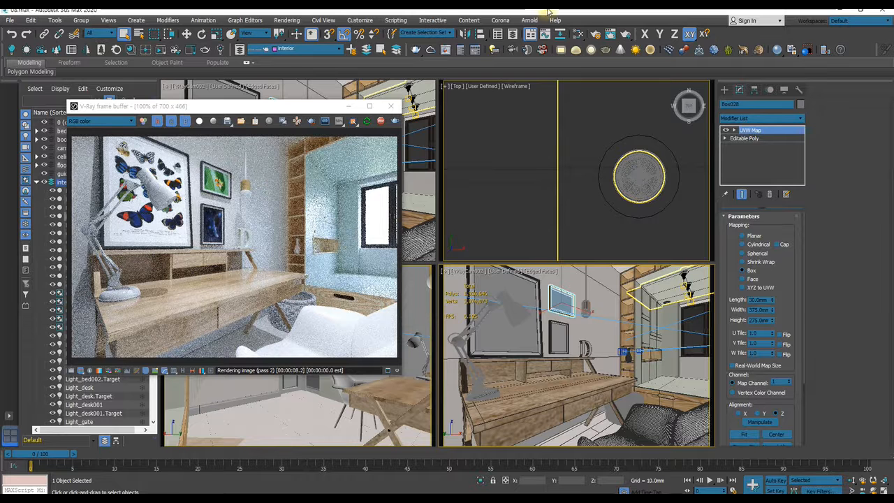
Open the frog bitmap in the ALBUM view of the Slate Material Editor and compare its source image with the render.
click(557, 42)
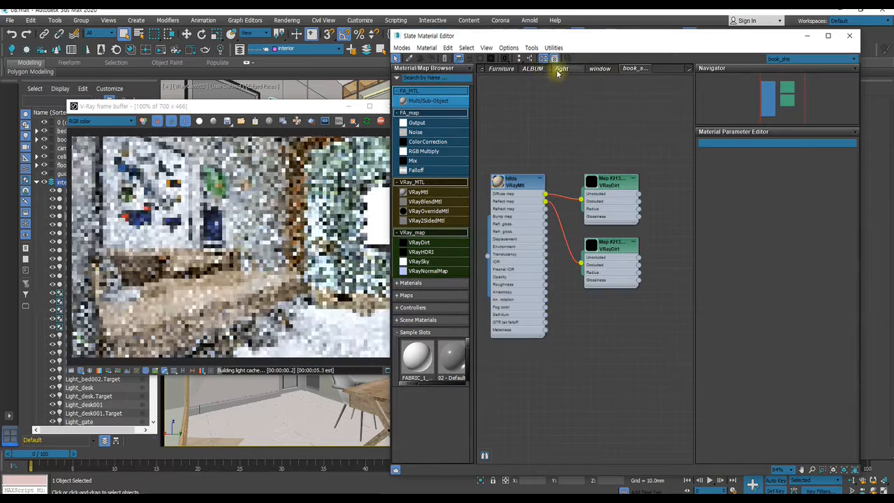
click(533, 68)
middle_drag(581, 161, 471, 280)
double_click(575, 215)
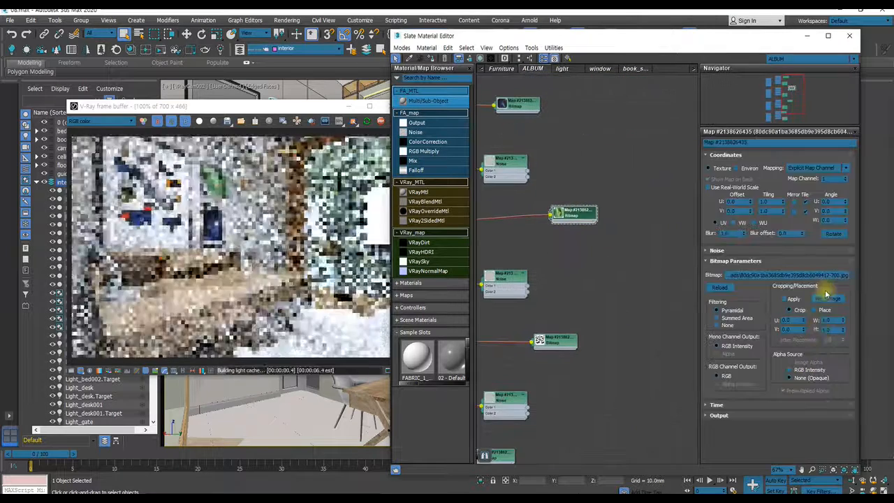
click(827, 298)
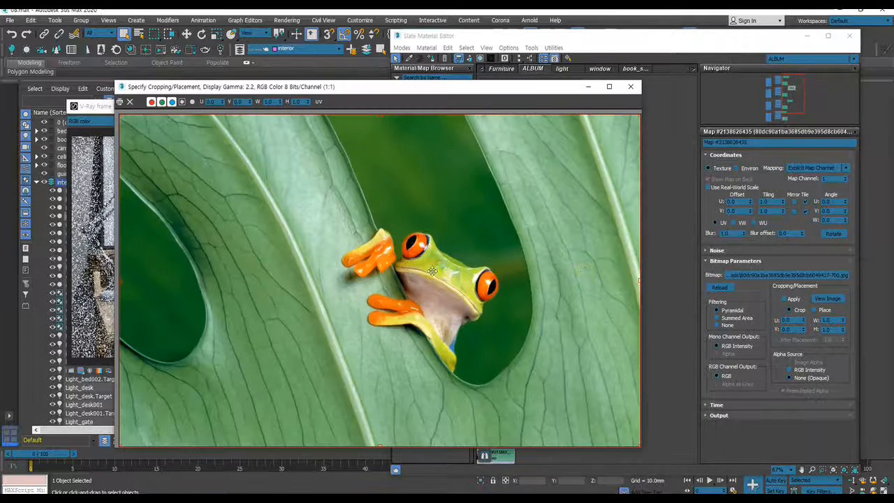
drag(432, 94, 638, 101)
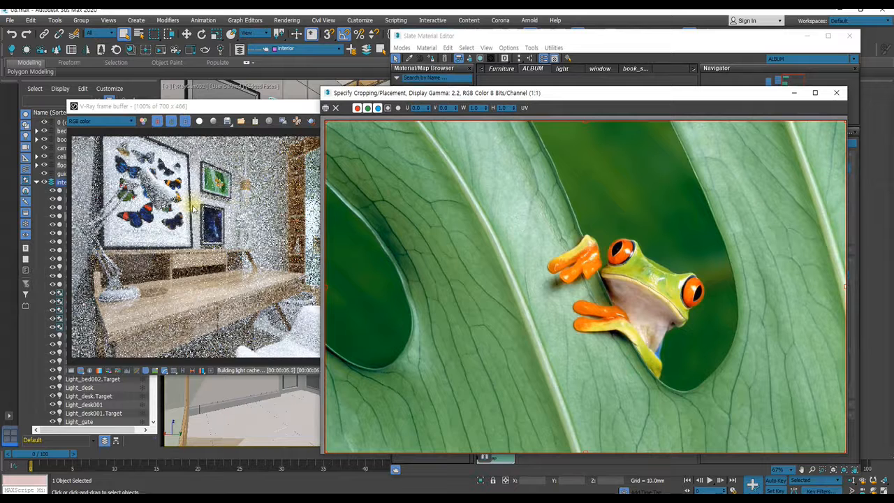
drag(728, 94, 655, 93)
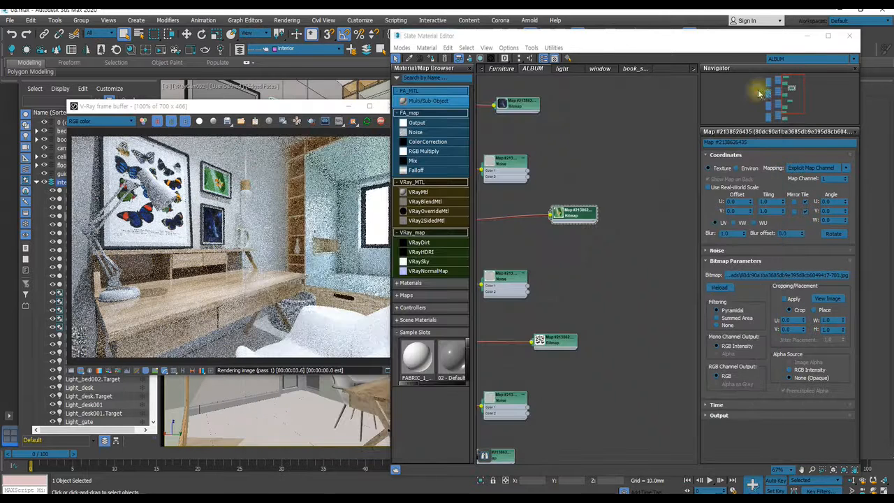
click(760, 94)
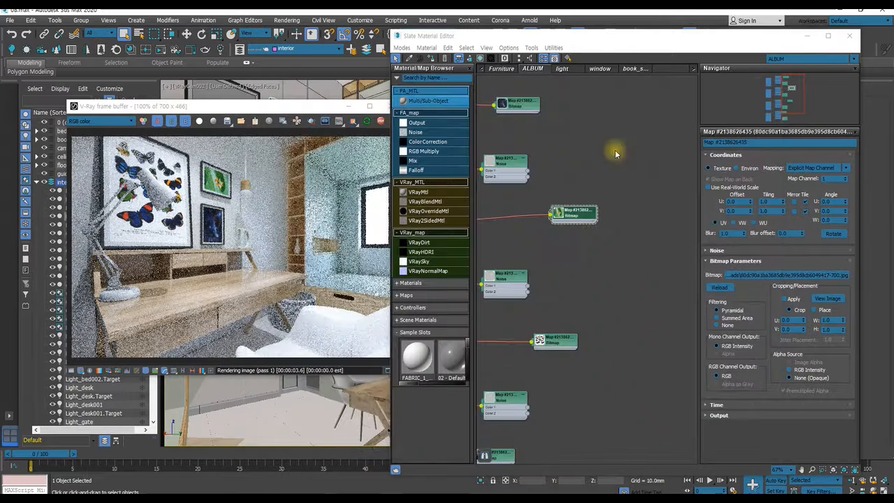
Set the frog bitmap's Blur to 0.5 and put the material editor away.
double_click(730, 234)
text(0.5)
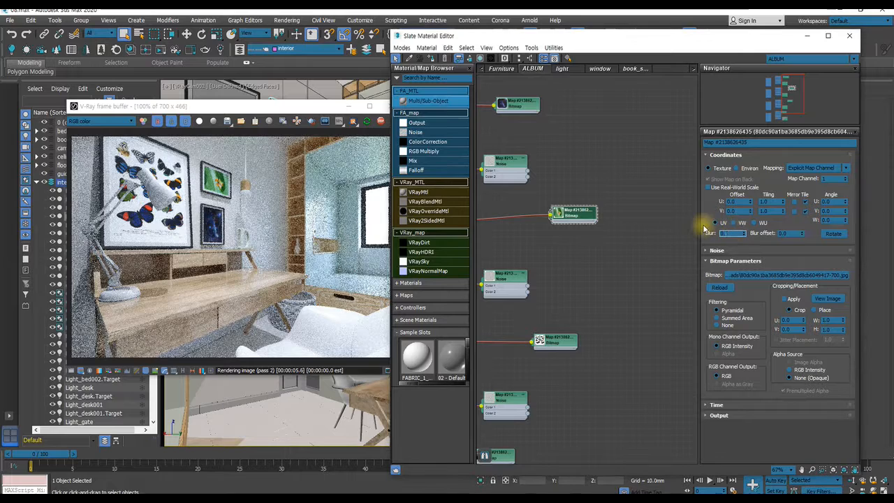
key(Return)
middle_drag(567, 254, 708, 234)
click(806, 35)
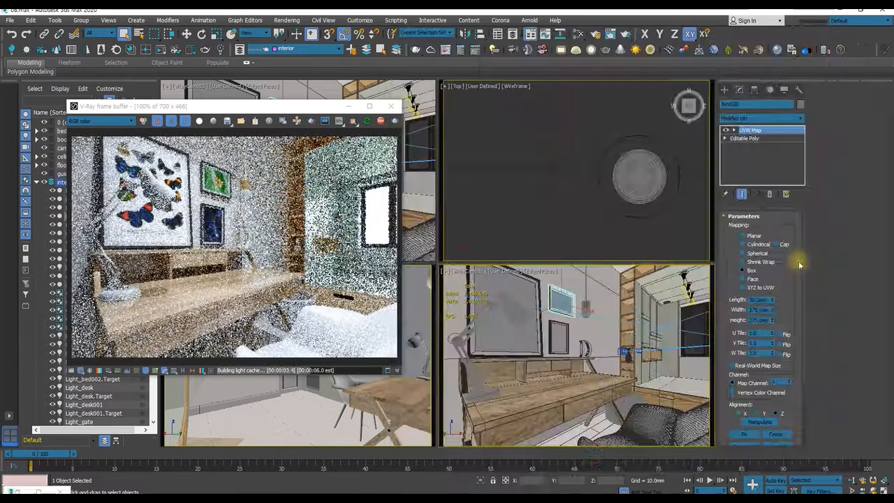
Try a smaller UVW Map box of 288.75 mm width and 189.75 mm height, and refit it to the picture.
double_click(759, 300)
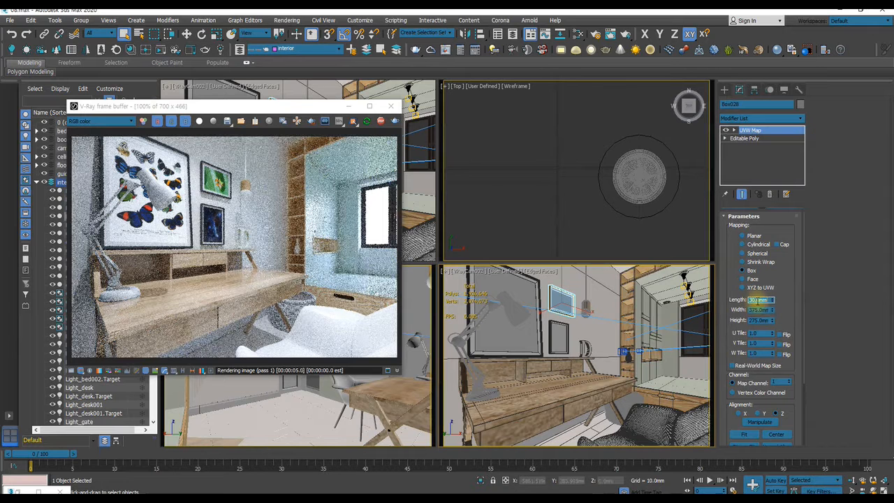
key(Tab)
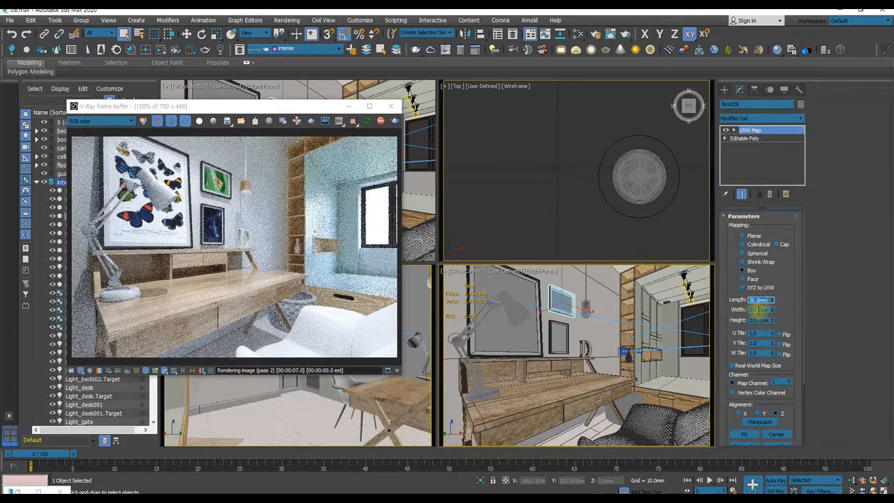
drag(772, 311, 774, 317)
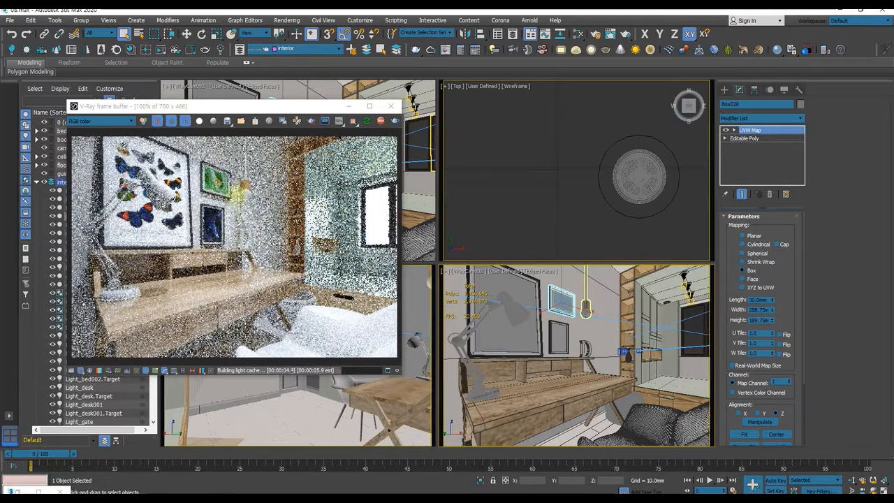
scroll(782, 298, down, 3)
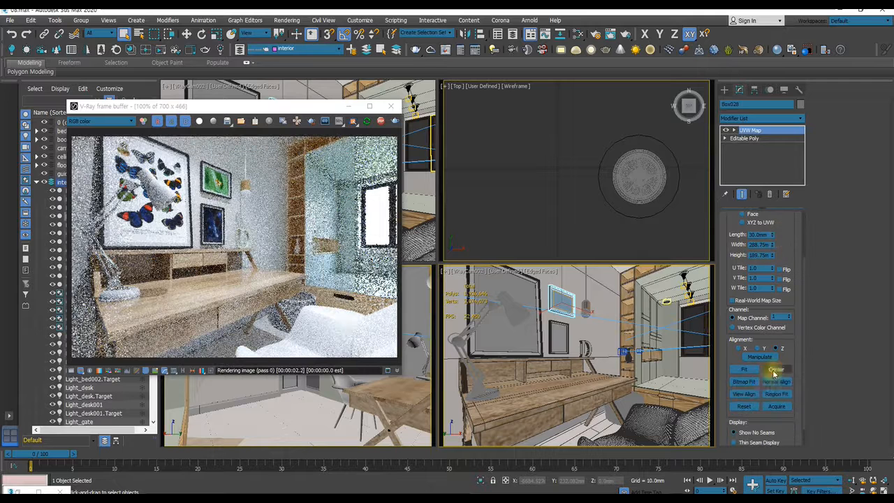
click(744, 369)
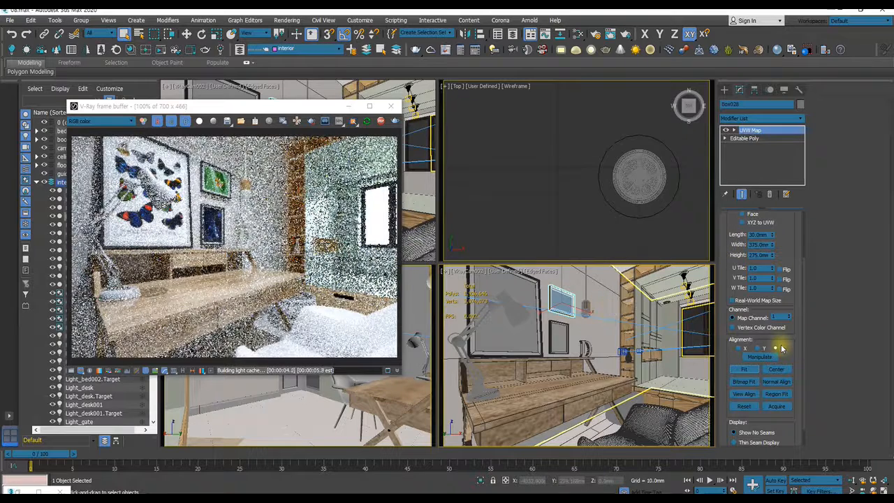
key(ctrl+z)
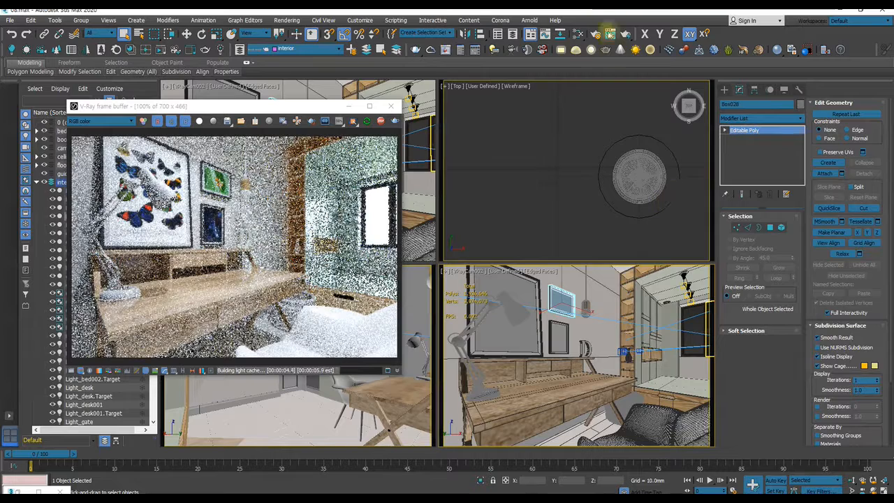
Open the Slate Material Editor and bring up the wall VRayMtl's parameters from the Furniture view.
click(574, 34)
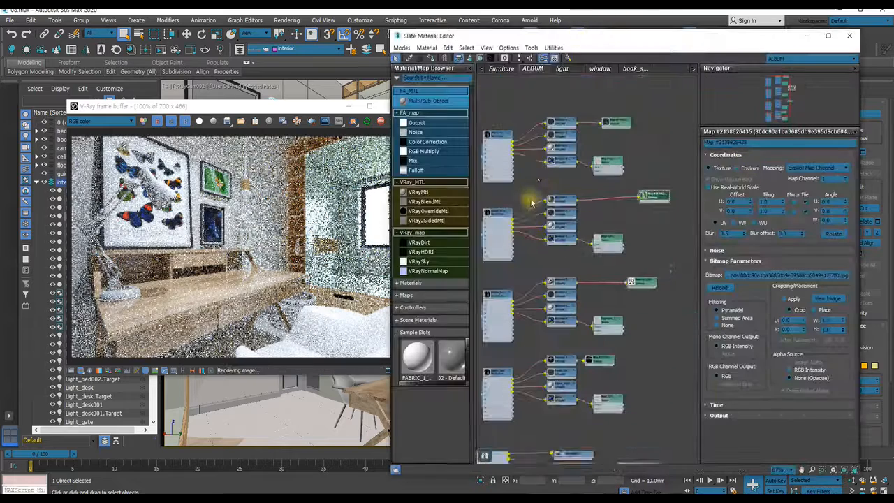
middle_drag(539, 93, 585, 95)
click(481, 69)
click(481, 69)
click(481, 69)
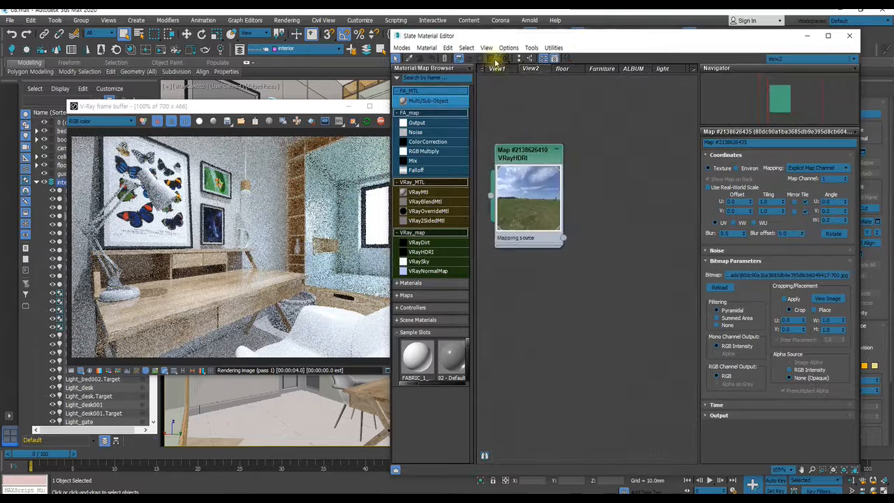
click(500, 72)
scroll(589, 218, up, 3)
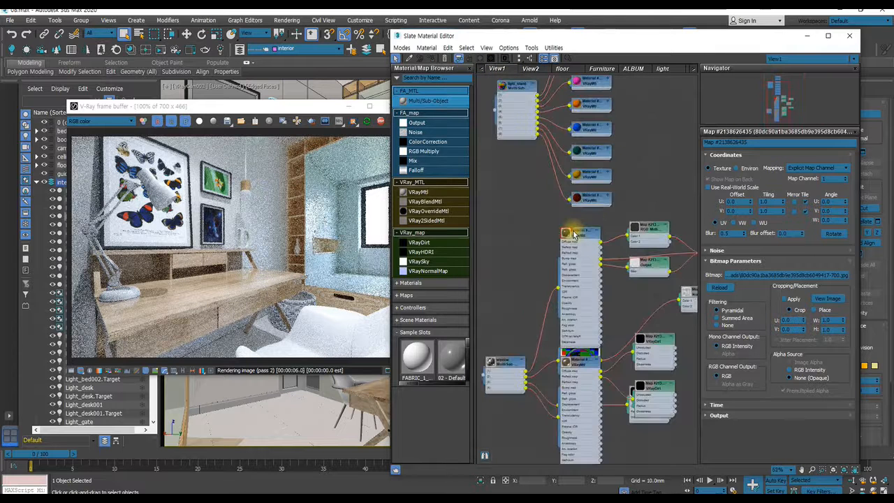
scroll(575, 217, down, 2)
click(563, 69)
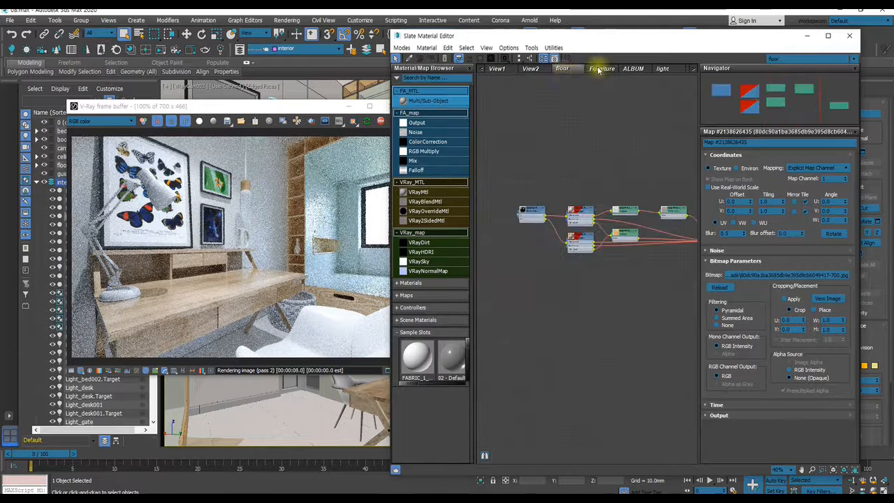
click(602, 68)
scroll(579, 234, up, 5)
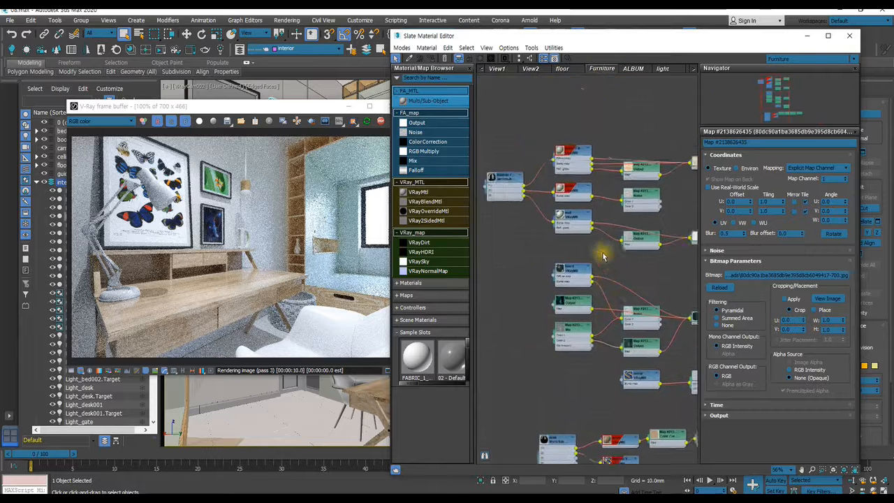
double_click(573, 203)
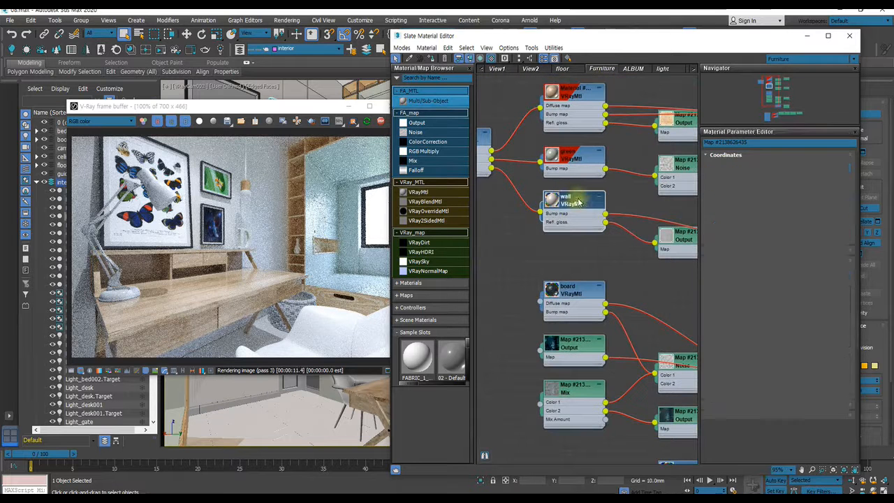
mouse_move(681, 222)
middle_down()
mouse_move(605, 216)
mouse_move(562, 224)
mouse_move(687, 213)
middle_up()
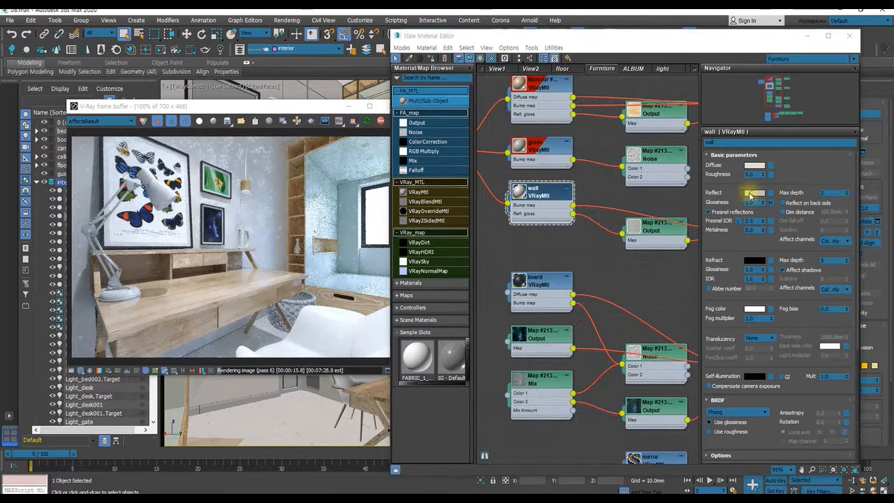
Set the wall material's Reflect colour to pure white with a value of 255.
click(754, 192)
drag(276, 106, 281, 139)
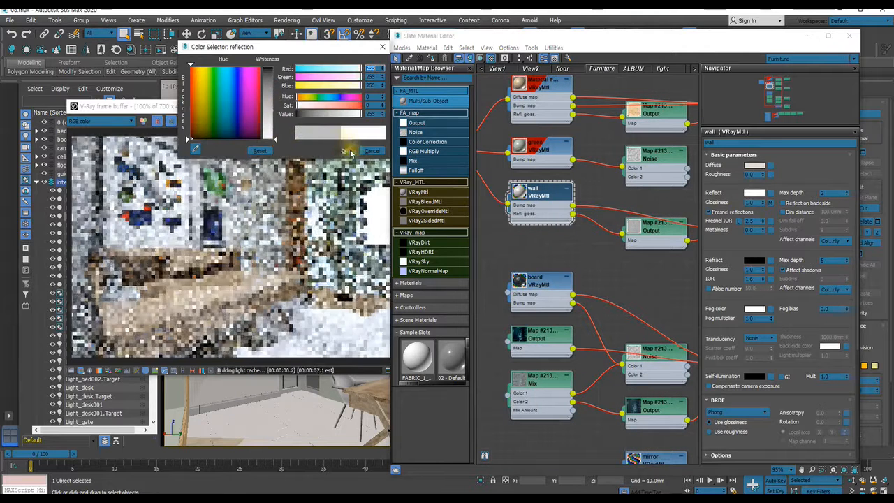
click(344, 150)
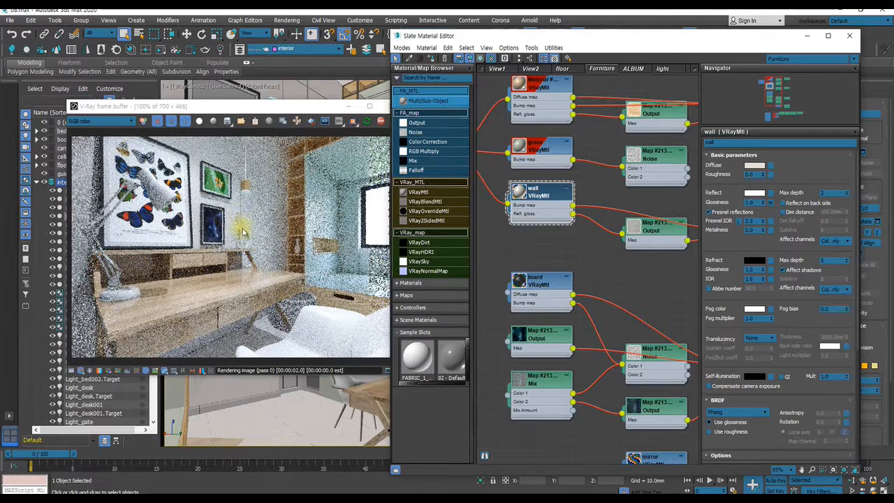
Restrict the V-Ray render to a region covering the two small pictures and the wall up to the shelf.
click(311, 121)
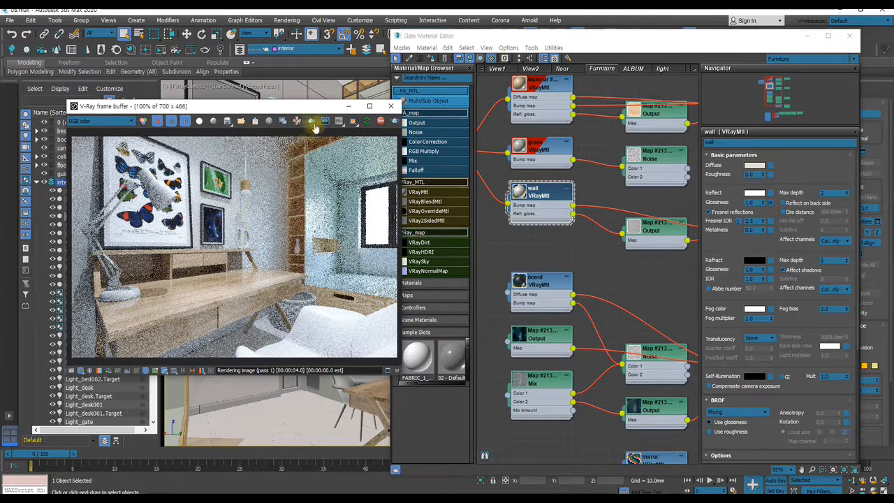
drag(206, 161, 301, 283)
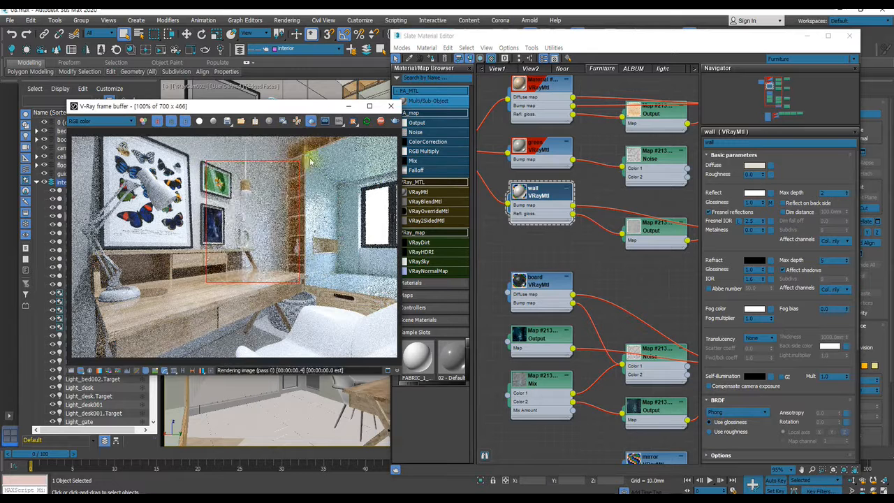
click(311, 121)
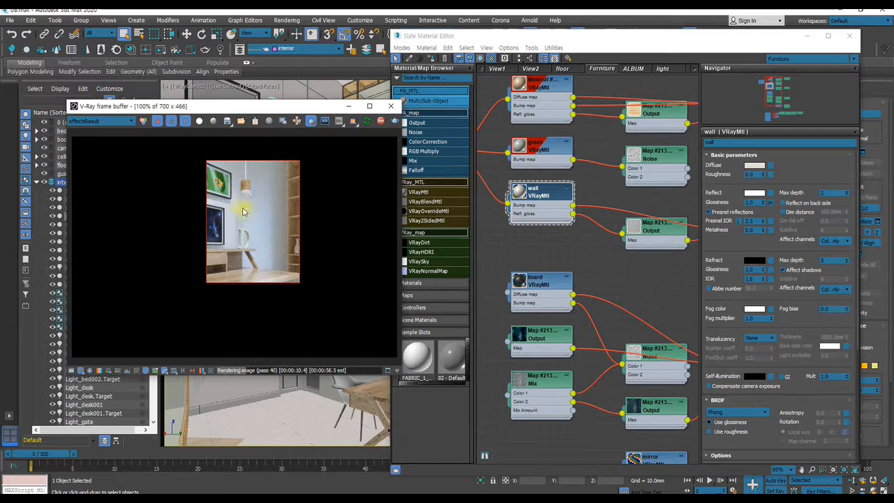
Examine the wall's reflections in the rendered region at 200% magnification.
scroll(243, 212, up, 1)
scroll(243, 211, down, 1)
scroll(243, 212, up, 1)
scroll(243, 211, down, 1)
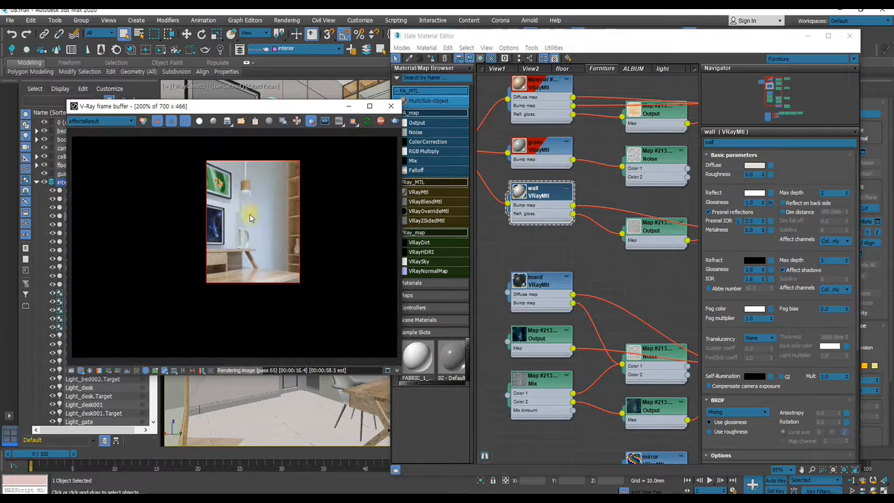
scroll(254, 214, up, 1)
scroll(266, 243, up, 1)
scroll(314, 259, down, 1)
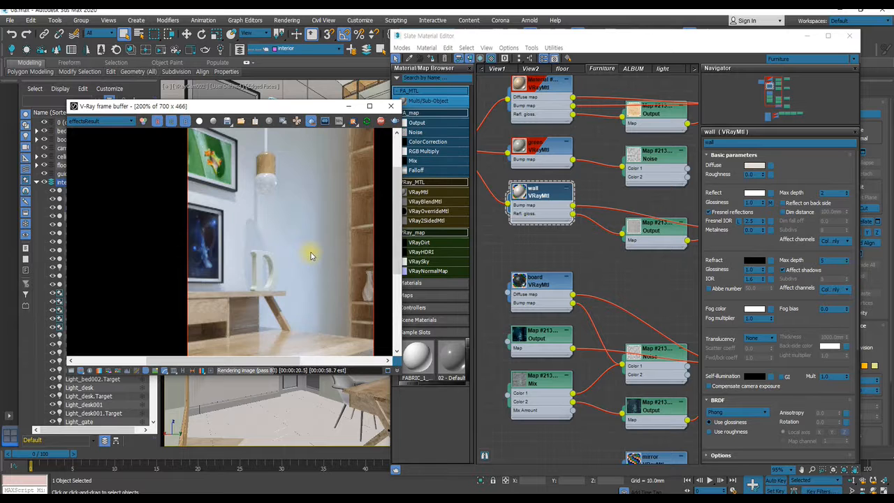
scroll(256, 243, down, 1)
scroll(259, 247, up, 1)
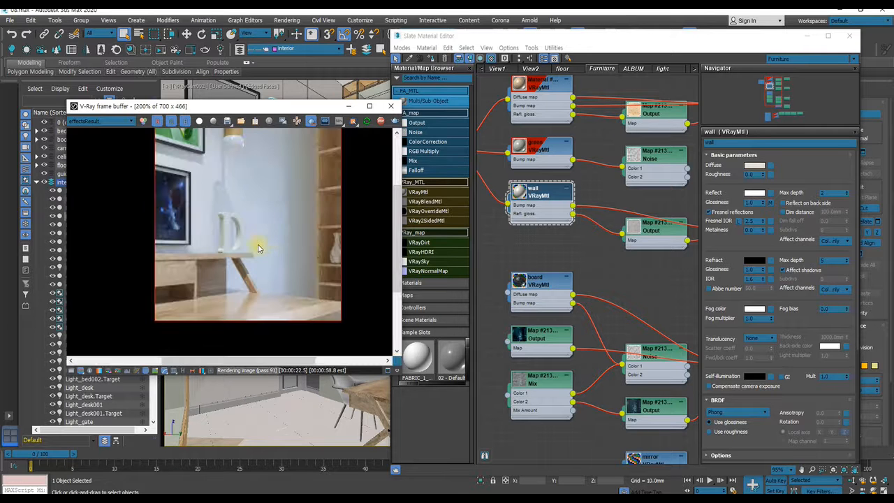
Set RGB Offset to -0.1 in the Output map that drives the wall material's reflection glossiness.
click(637, 229)
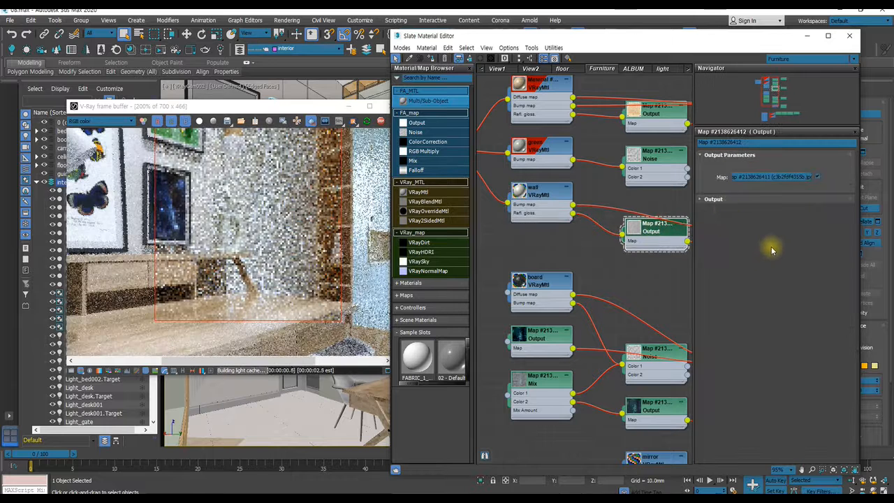
click(701, 201)
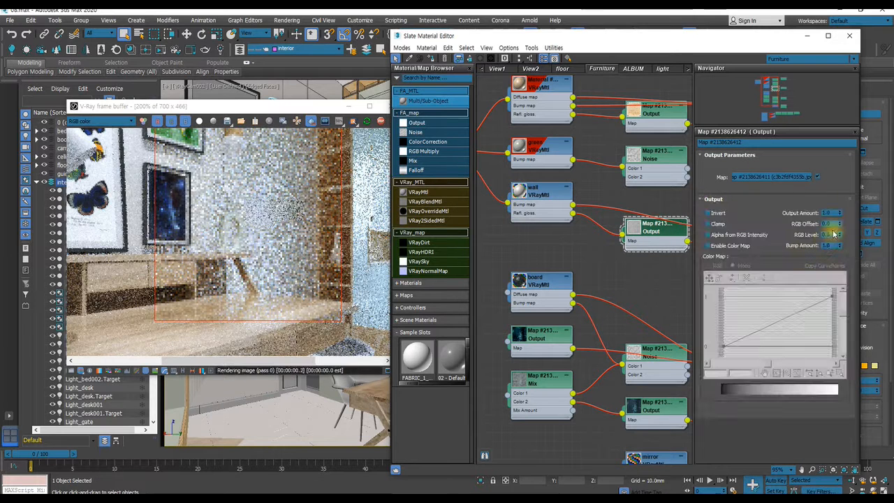
drag(830, 224, 760, 215)
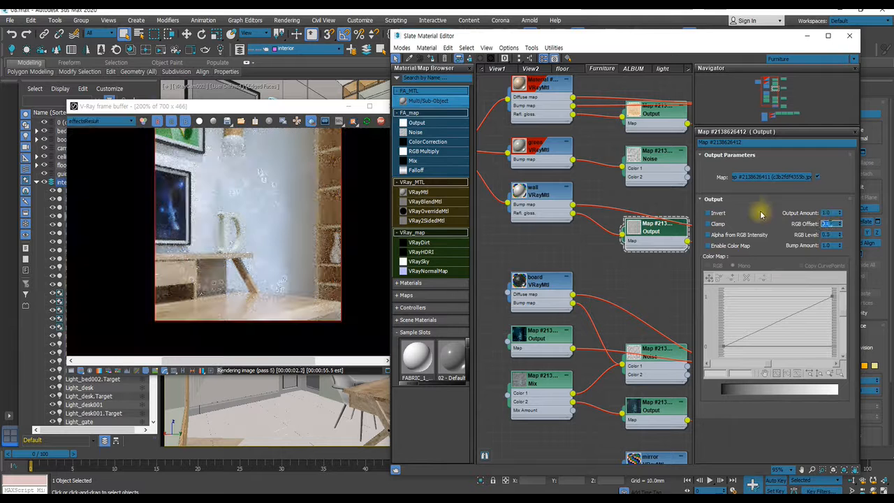
text(-0.1)
key(Return)
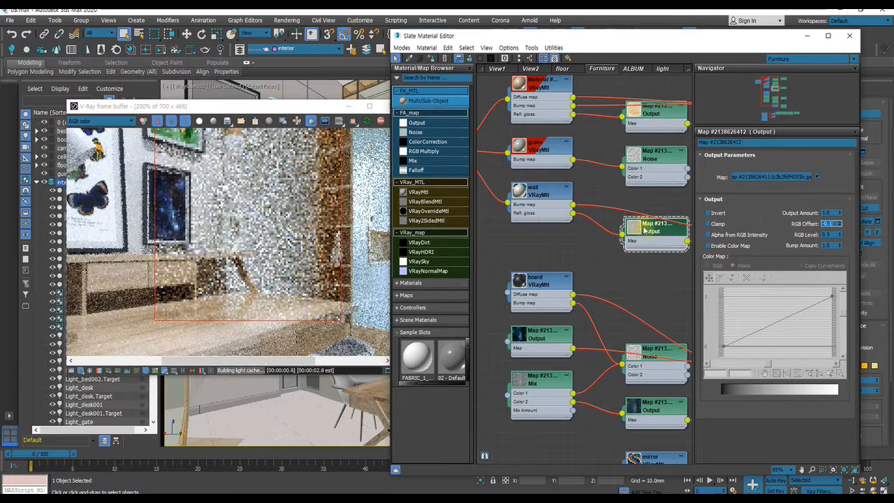
Enlarge the glossiness Output node's preview and set its RGB Level to 1.0.
middle_drag(677, 257, 649, 261)
double_click(605, 234)
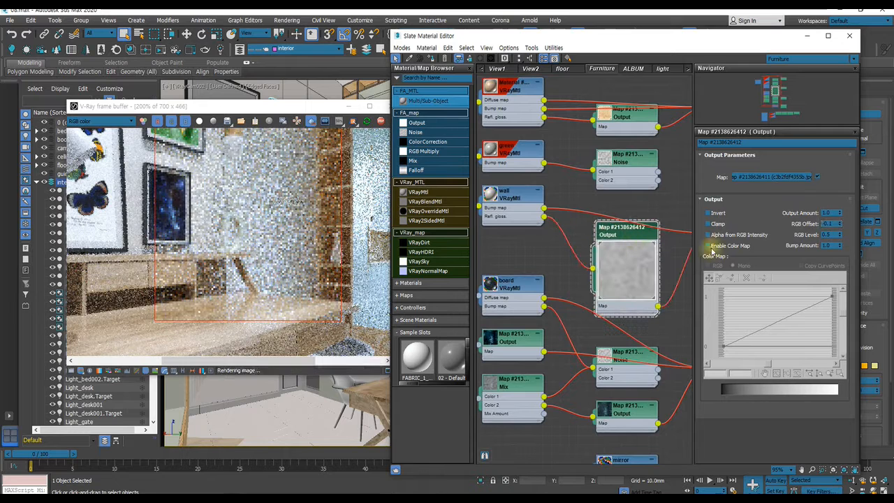
drag(834, 235, 744, 225)
text(1)
key(Return)
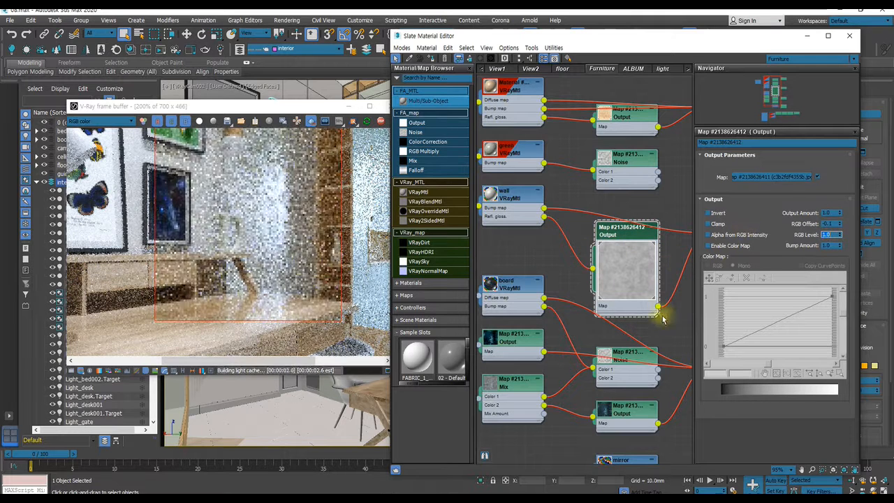
Inspect the glossiness Output map in a separate preview window and close it.
right_click(632, 266)
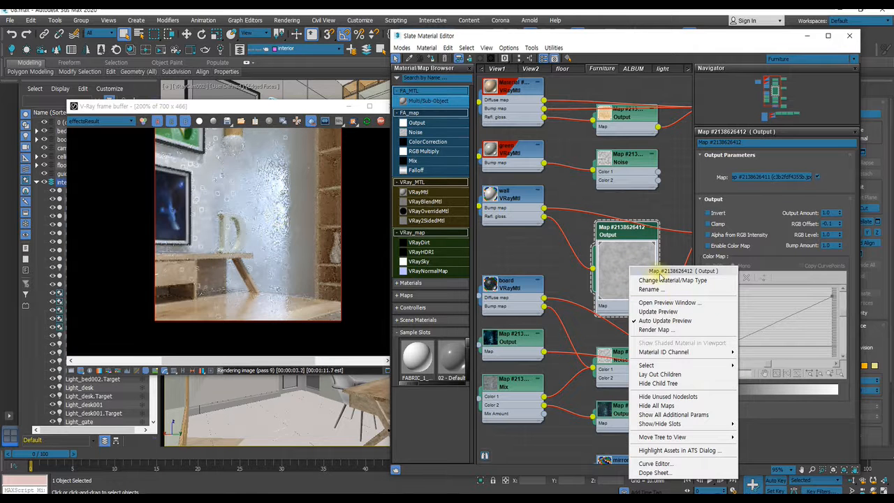
click(688, 303)
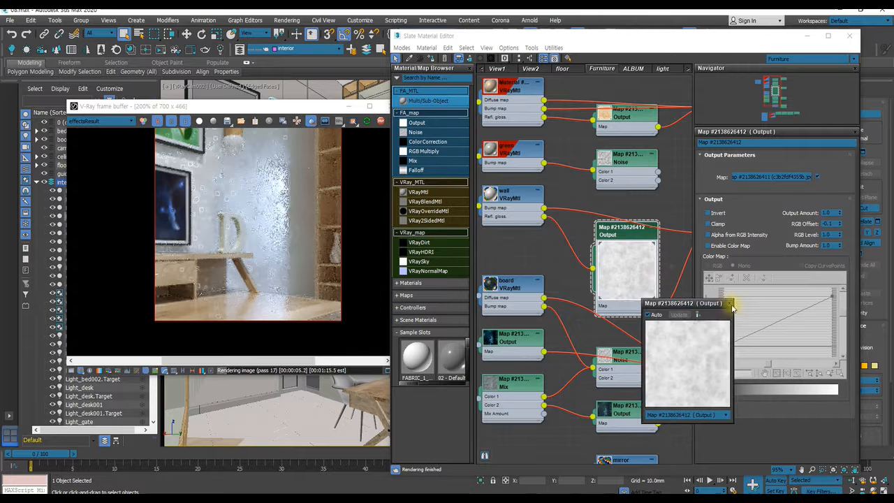
click(729, 304)
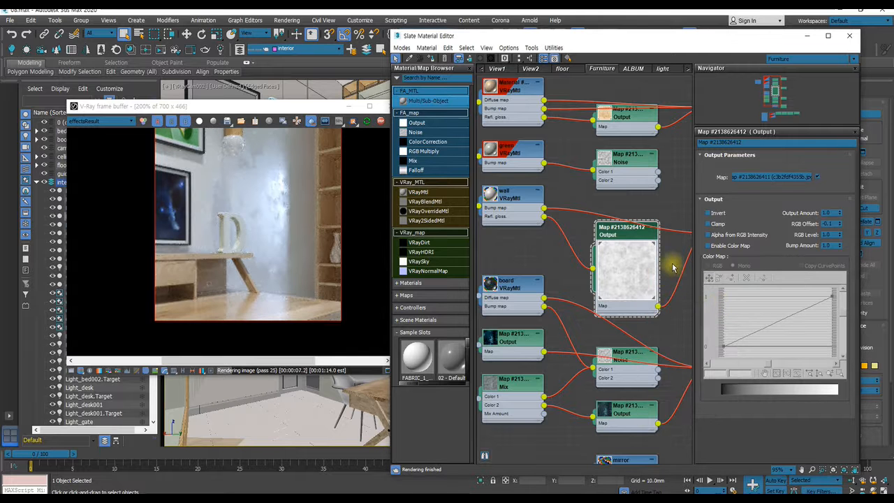
Lower the glossiness Output map's RGB Offset to -0.3, return to the full-frame render and collapse the node preview.
click(840, 226)
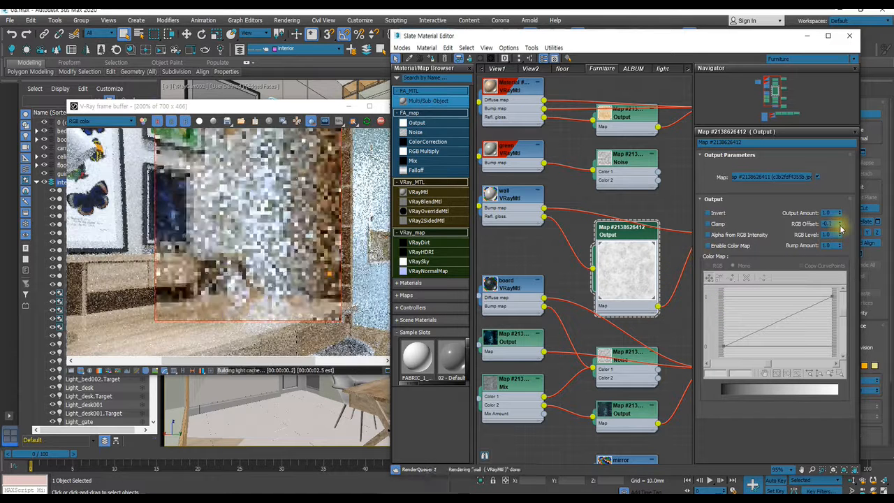
click(841, 227)
click(841, 227)
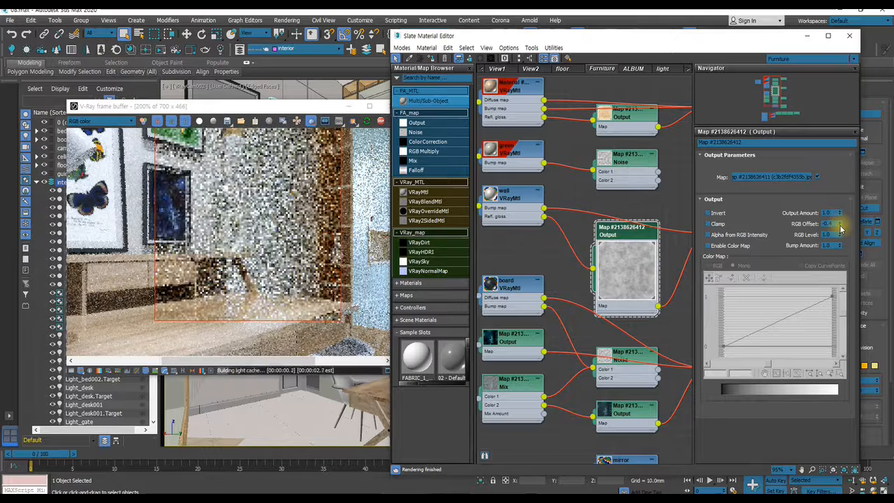
click(841, 222)
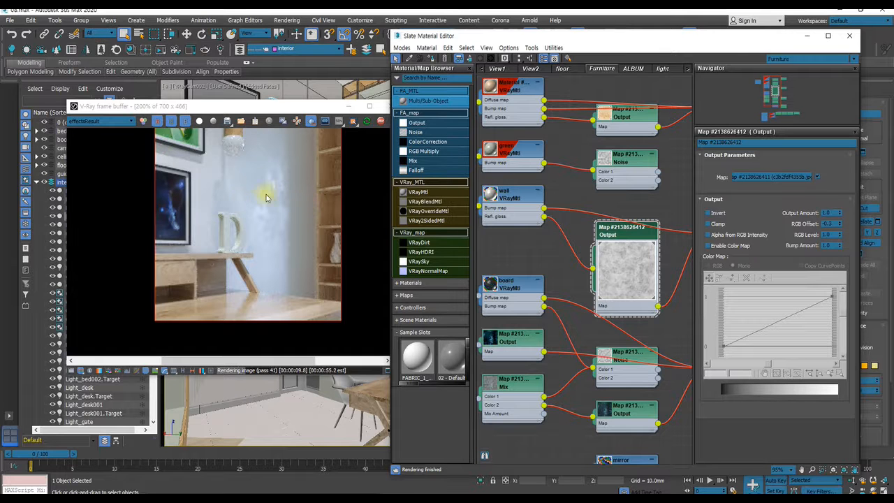
click(323, 122)
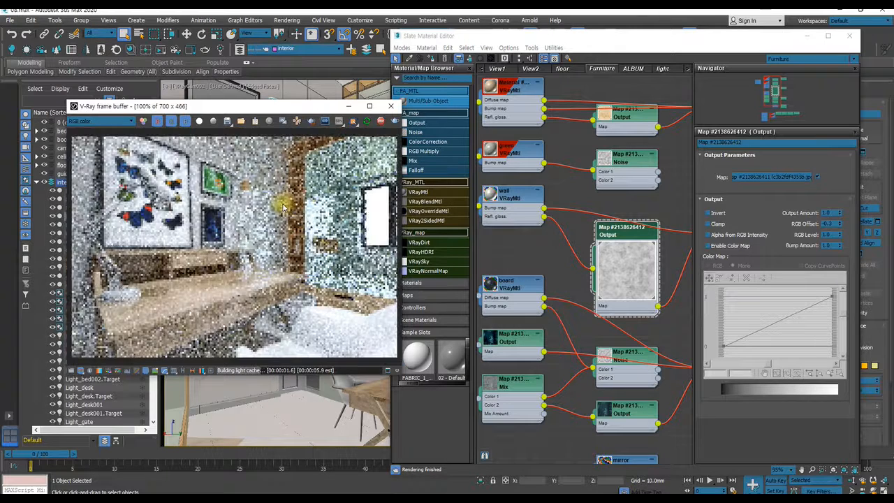
double_click(631, 269)
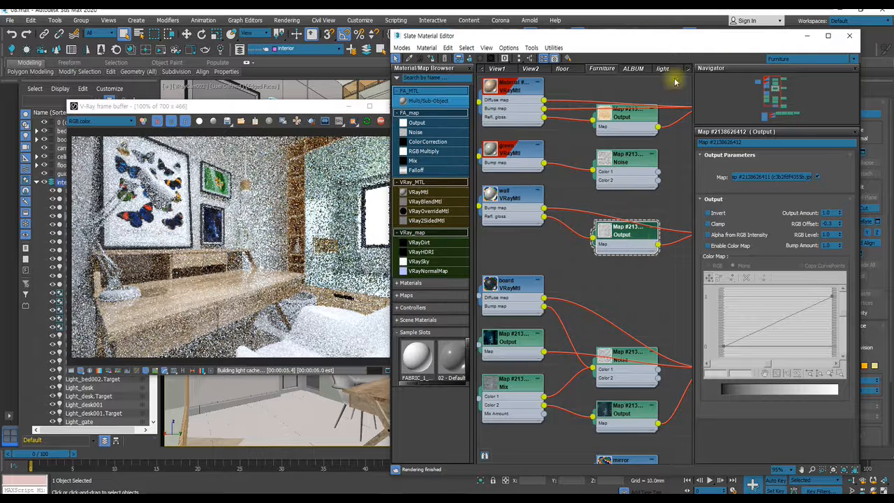
Set the wall material's Fresnel IOR to 2.0.
middle_drag(574, 193, 617, 188)
double_click(569, 195)
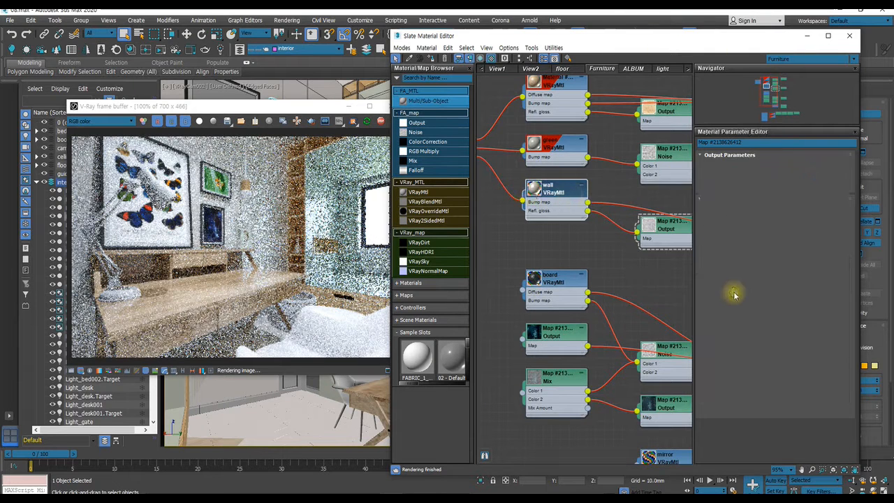
double_click(753, 221)
text(2)
key(Return)
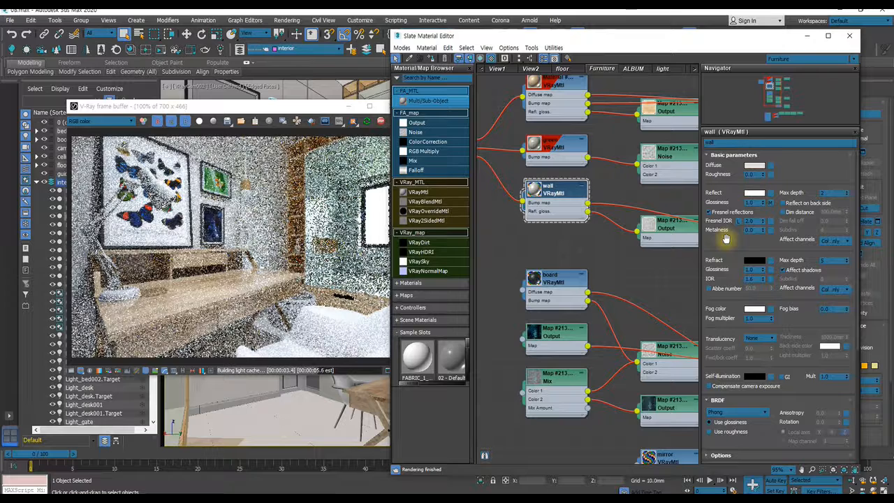
Set the wall material's Bump map amount to 1.0.
drag(714, 241, 722, 139)
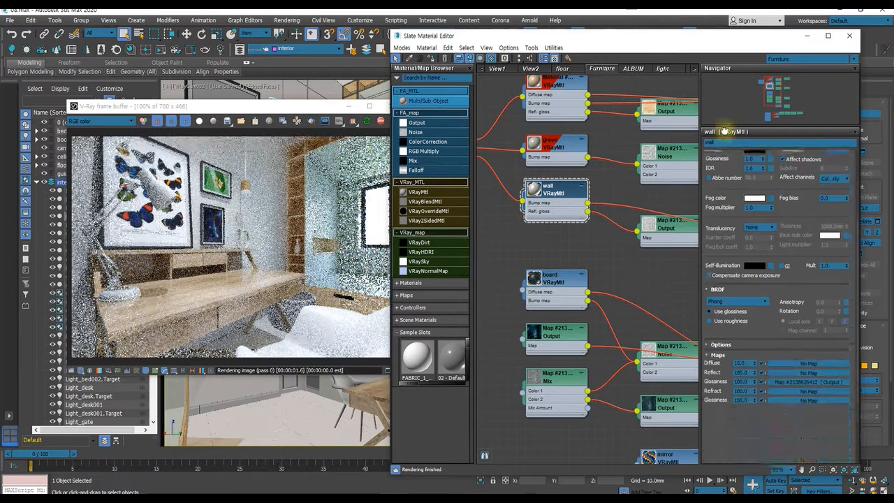
drag(746, 412, 675, 395)
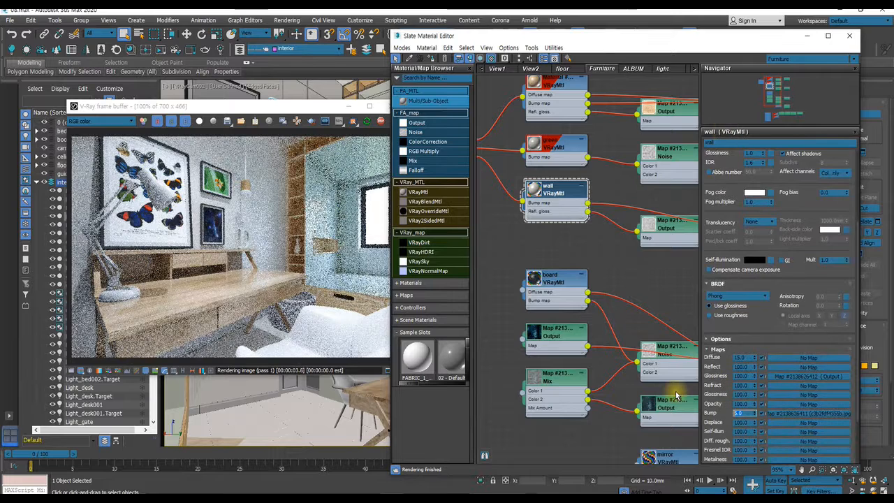
text(1)
key(Return)
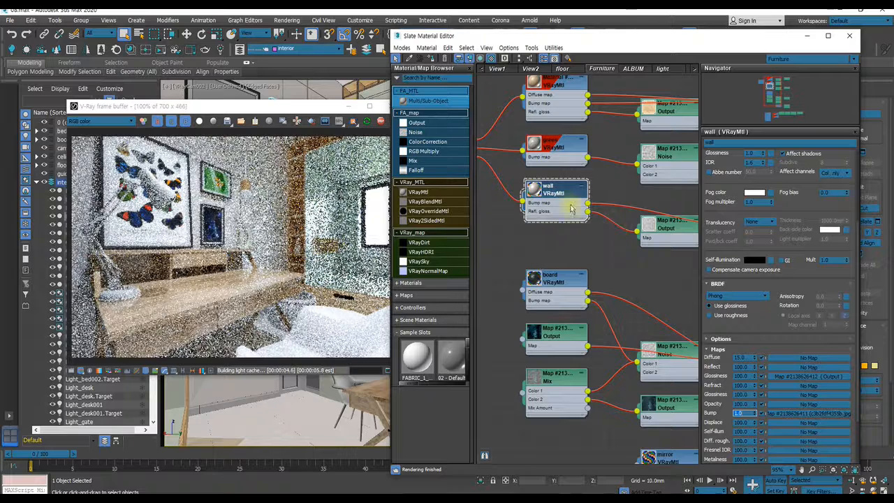
middle_drag(540, 184, 617, 204)
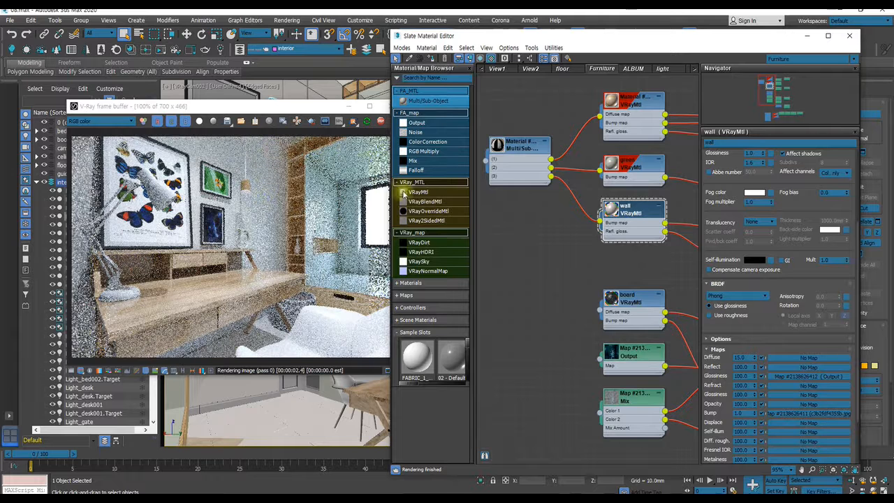
Check the wall material's reflection color and its enlarged node preview.
scroll(747, 169, up, 3)
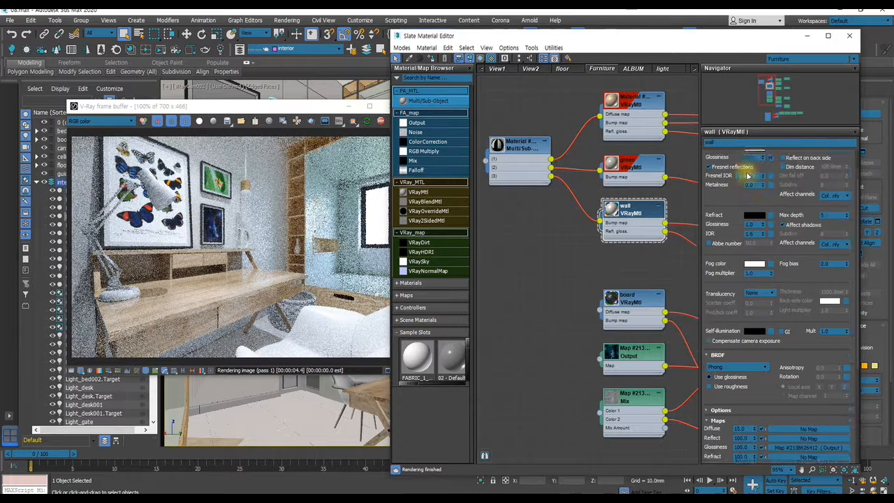
click(754, 162)
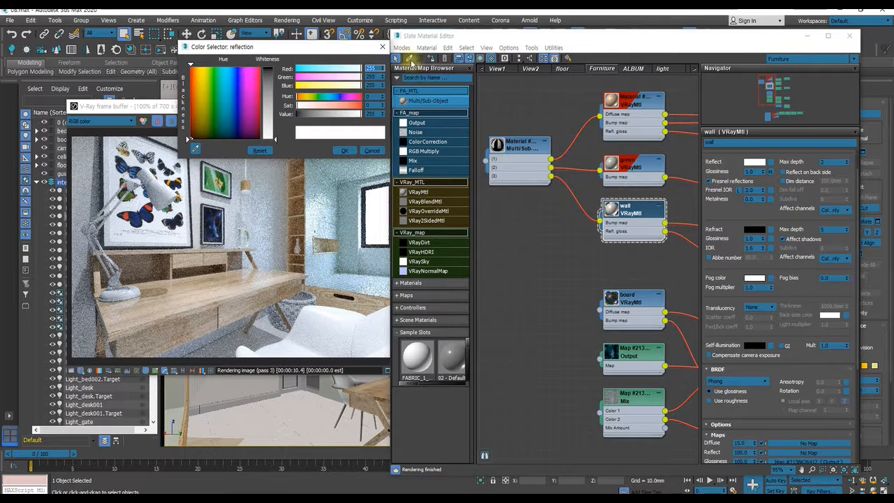
click(382, 47)
double_click(613, 208)
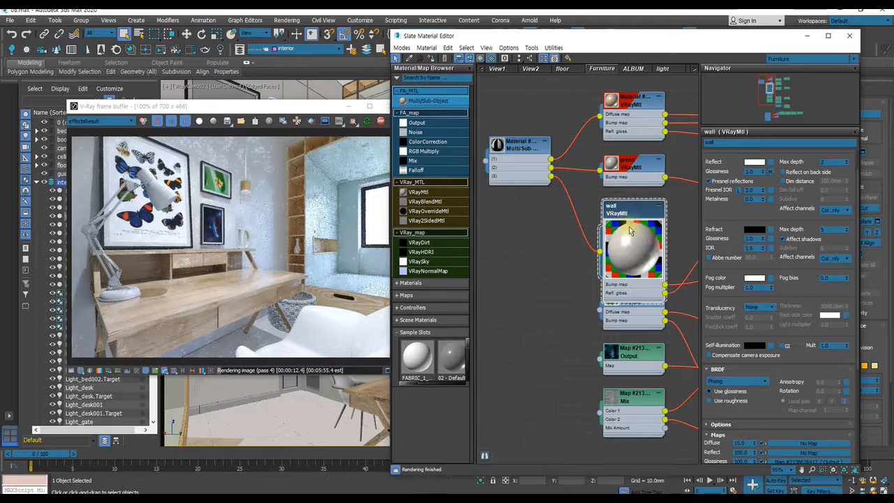
double_click(632, 239)
click(754, 161)
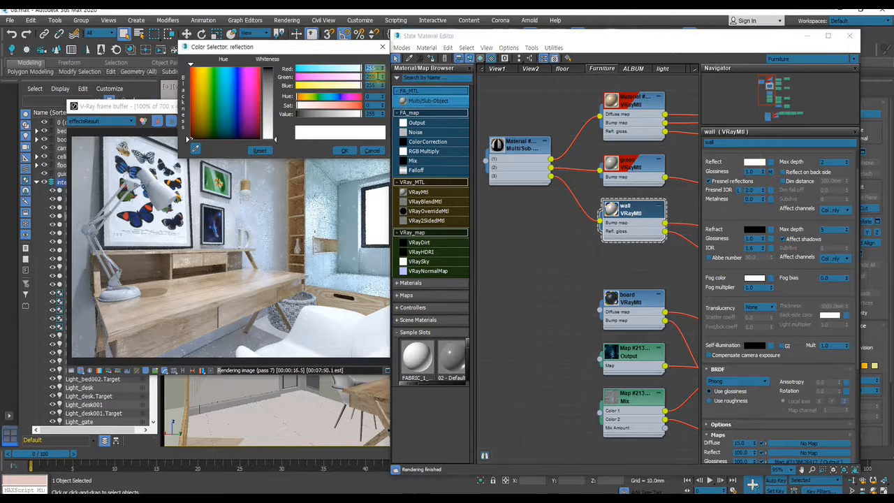
drag(279, 46, 673, 171)
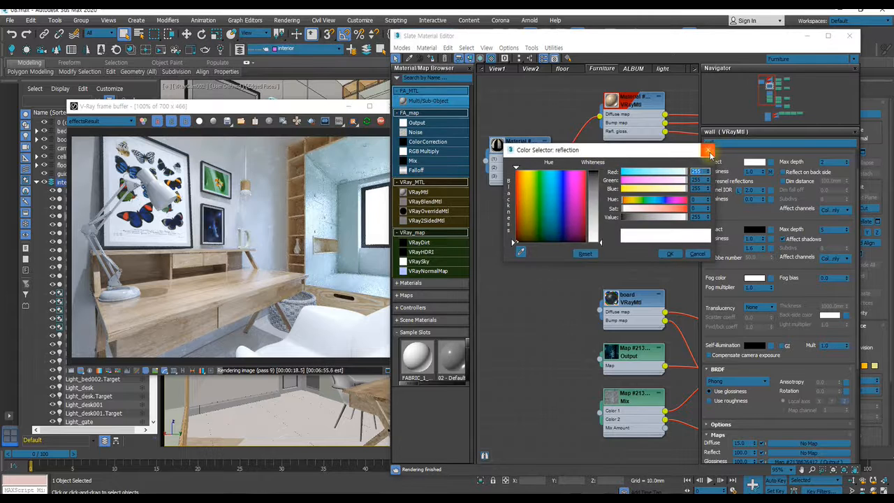
click(707, 149)
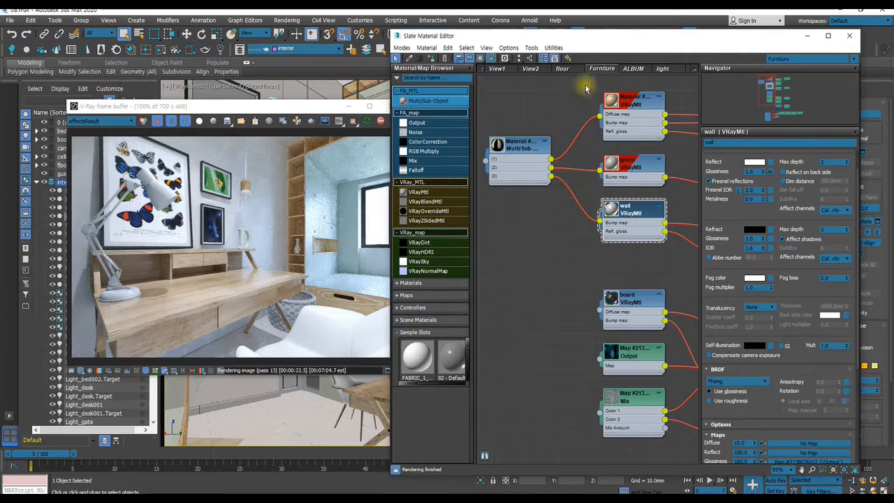
Find the desk Multi/Sub-Object material and its sub-materials in the Furniture view.
scroll(589, 162, down, 2)
scroll(590, 160, down, 5)
middle_drag(631, 286, 594, 193)
scroll(614, 259, up, 4)
scroll(612, 194, up, 3)
scroll(593, 193, up, 1)
middle_drag(529, 187, 562, 188)
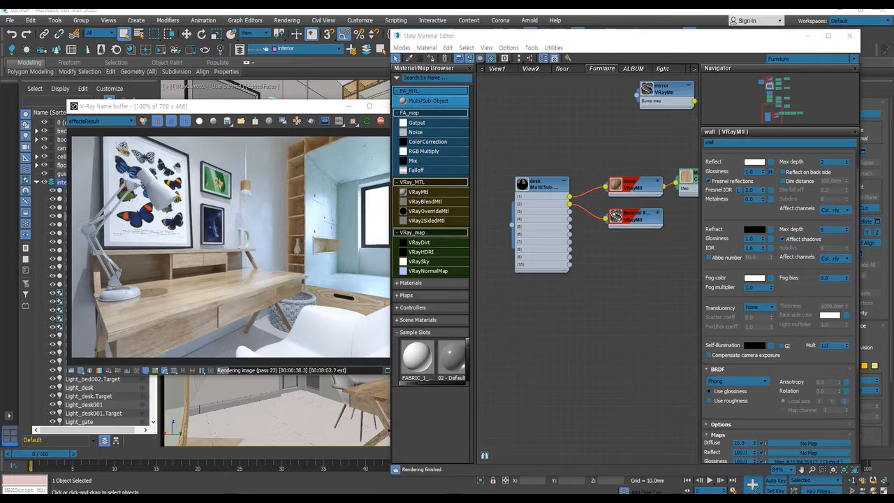
Switch to File Explorer, open the wood folder inside map and view its texture images full screen.
key(alt+Tab)
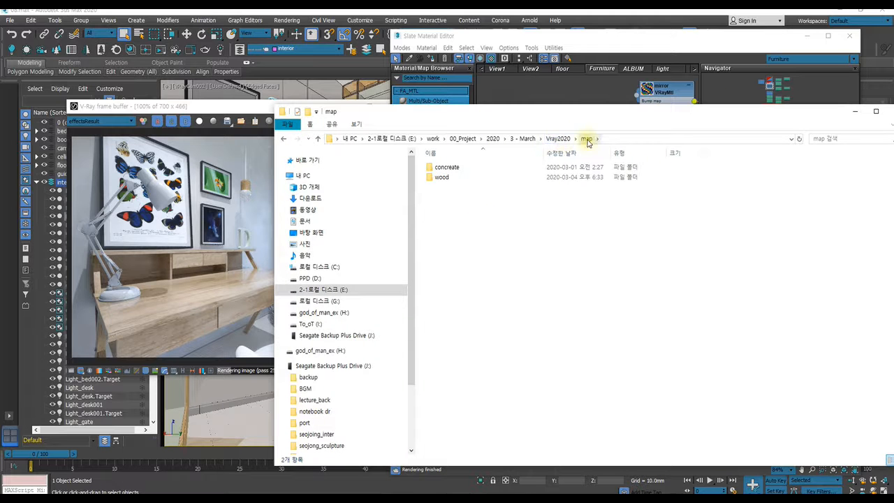
double_click(438, 178)
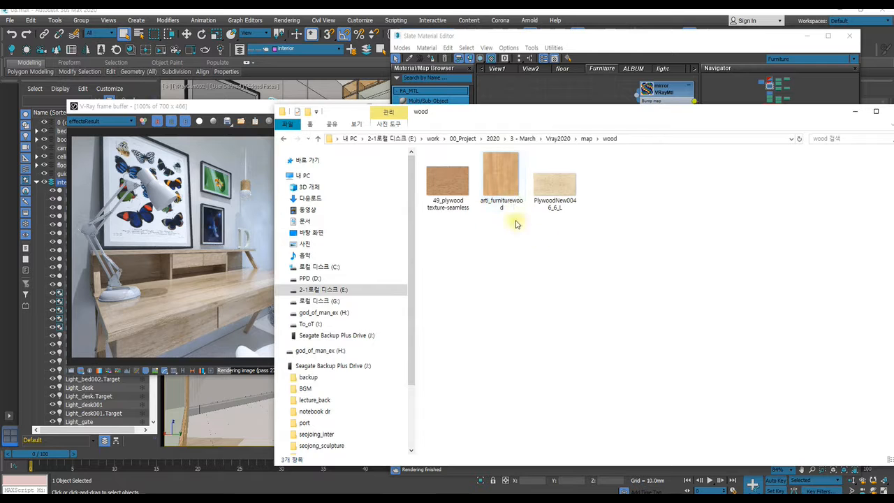
double_click(447, 183)
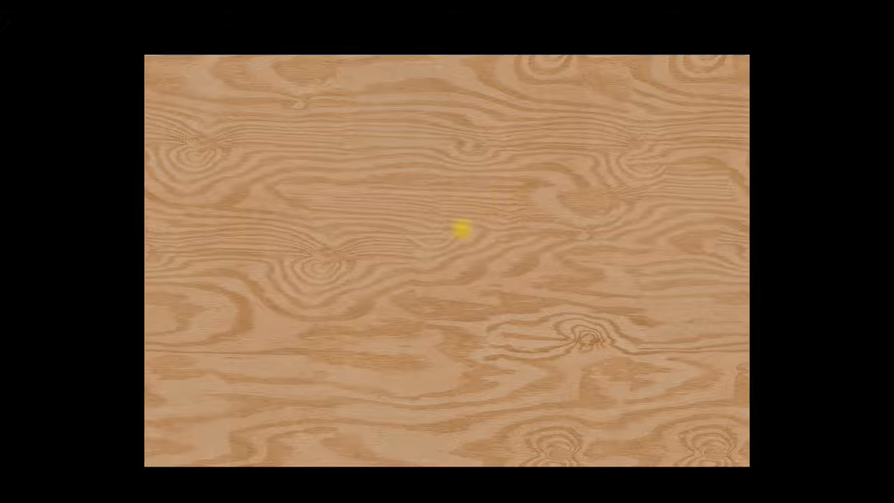
key(Right)
key(Right)
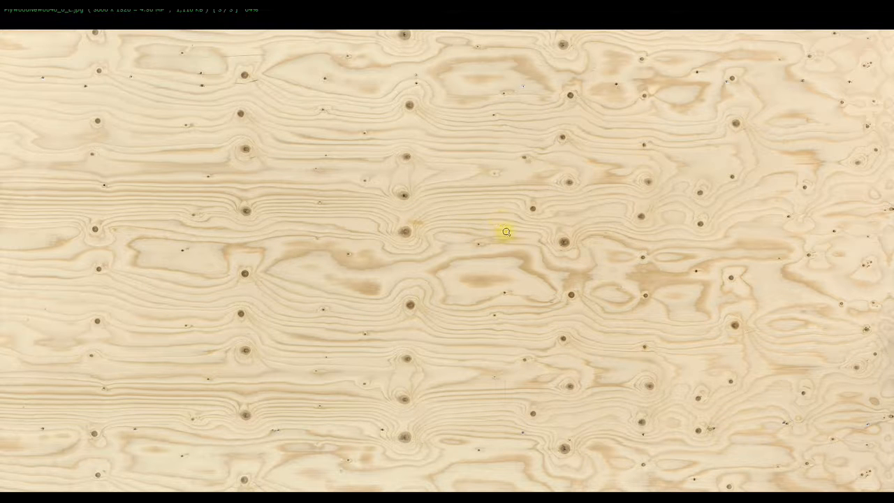
key(Left)
key(Left)
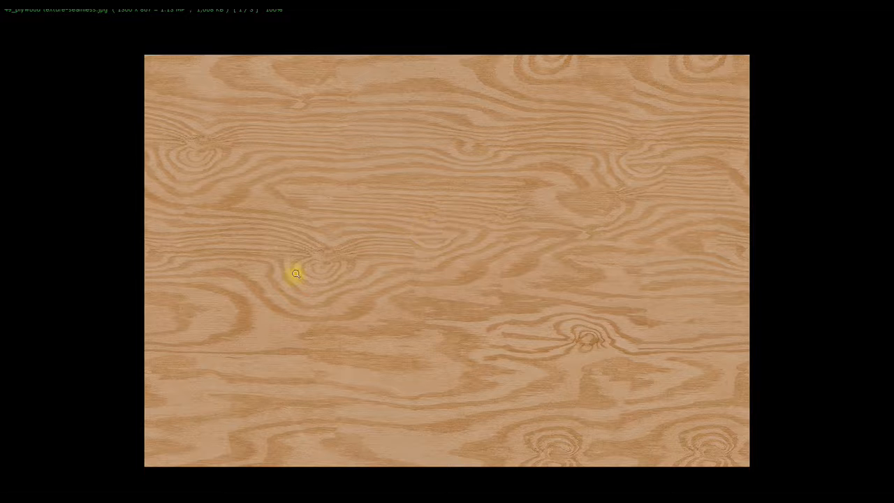
Examine the grain knots in the 49_plywood texture-seamless image, close it and move the folder window aside.
click(335, 257)
click(581, 236)
click(537, 223)
key(Escape)
drag(497, 118, 893, 113)
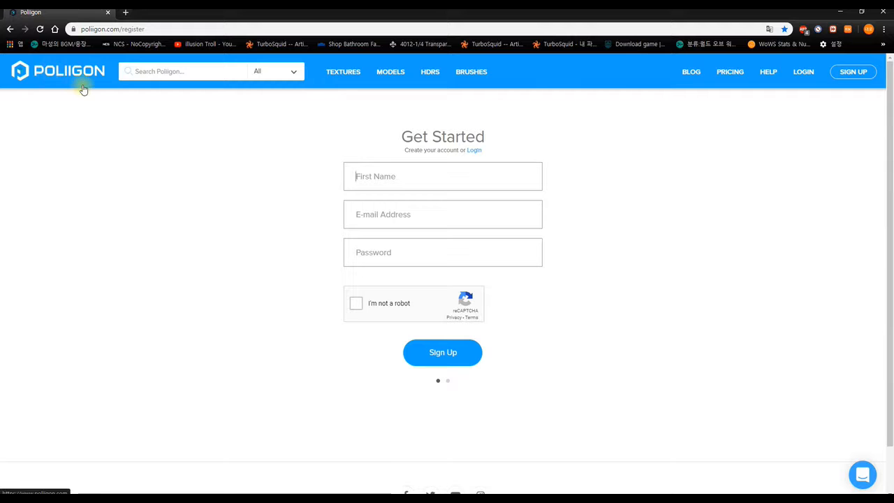
On the Poliigon website, open the texture library from the home page and refine it to free assets.
click(34, 75)
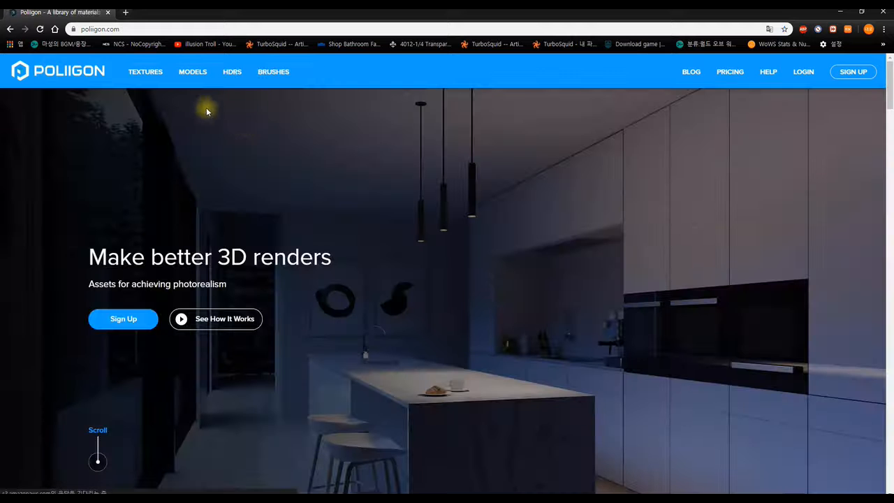
click(145, 72)
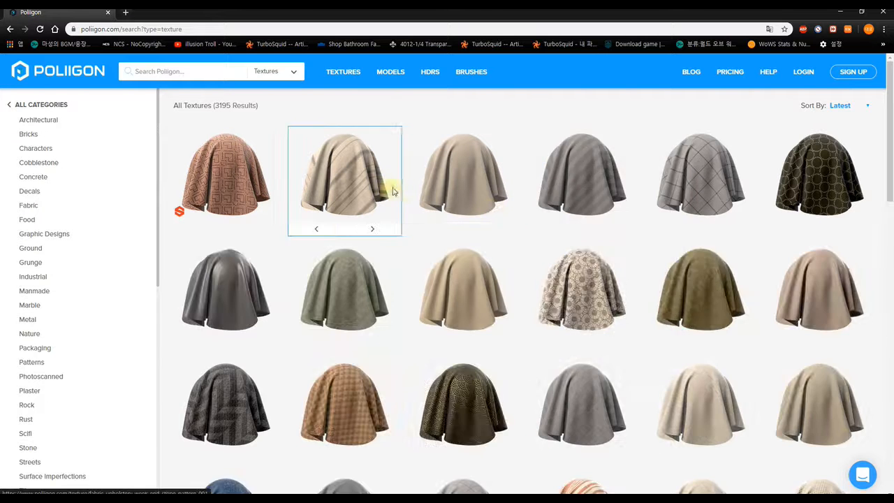
scroll(45, 212, down, 5)
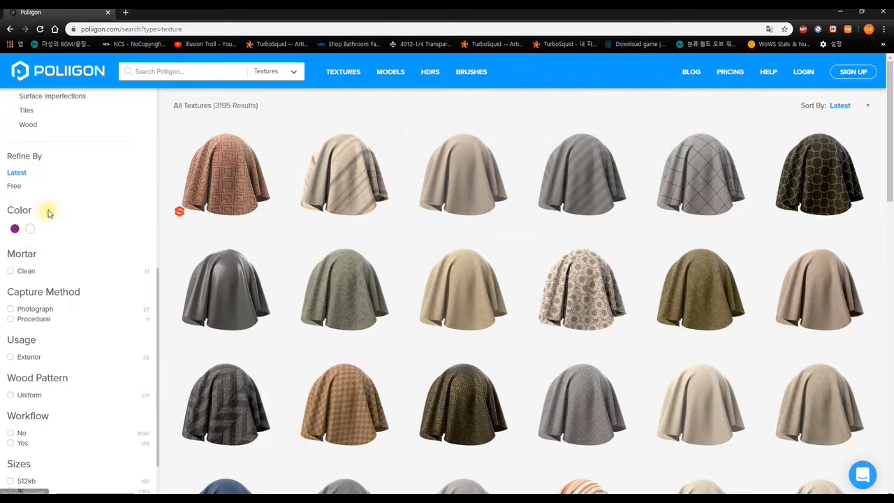
click(14, 187)
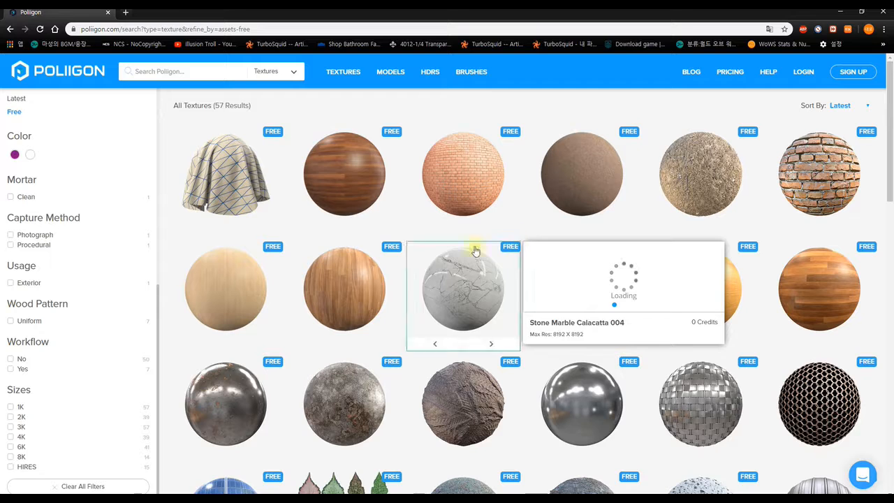
Browse the free textures, open Wood Quartered Chiffon 001 and display its flat texture preview.
scroll(534, 210, down, 2)
scroll(685, 257, down, 2)
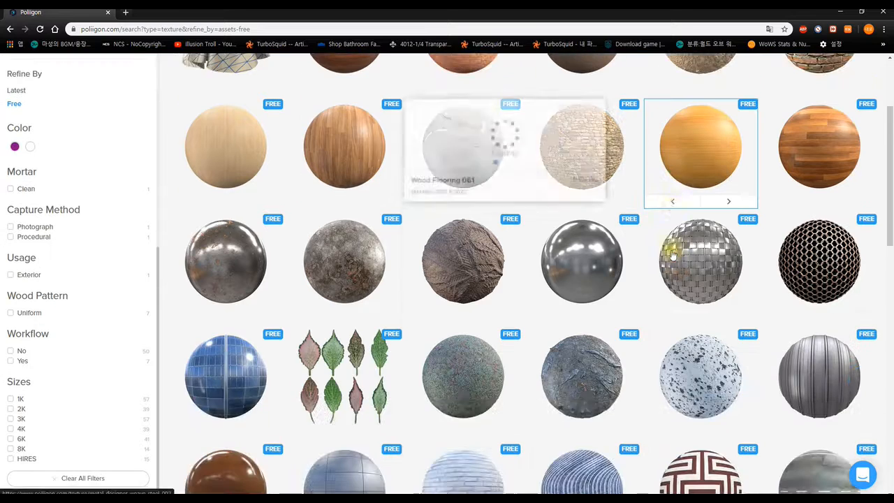
scroll(753, 242, down, 2)
scroll(745, 252, down, 10)
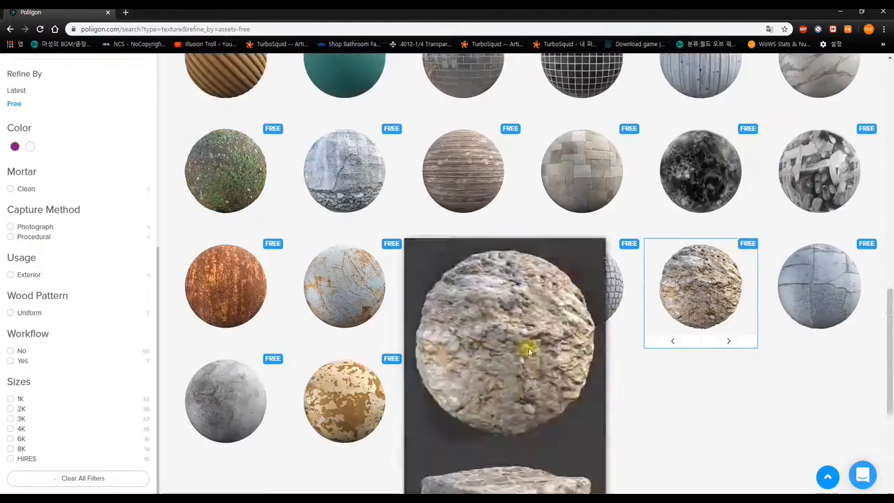
scroll(698, 359, up, 4)
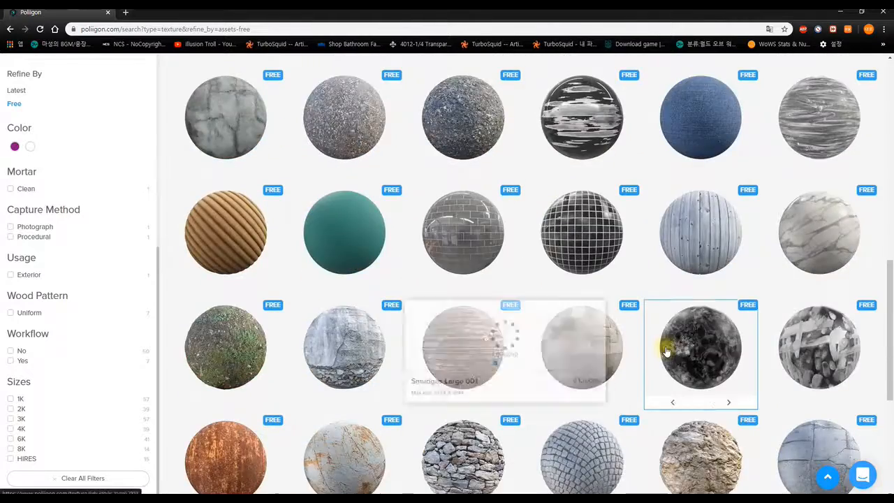
scroll(664, 343, up, 10)
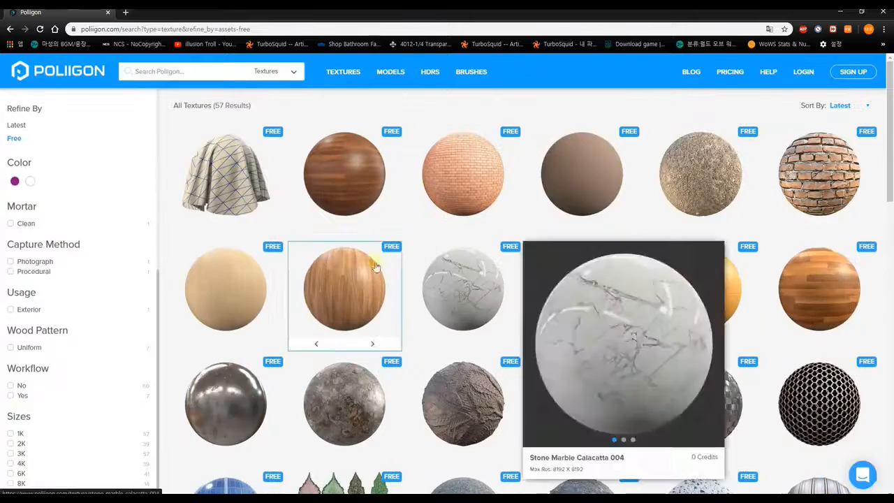
click(245, 279)
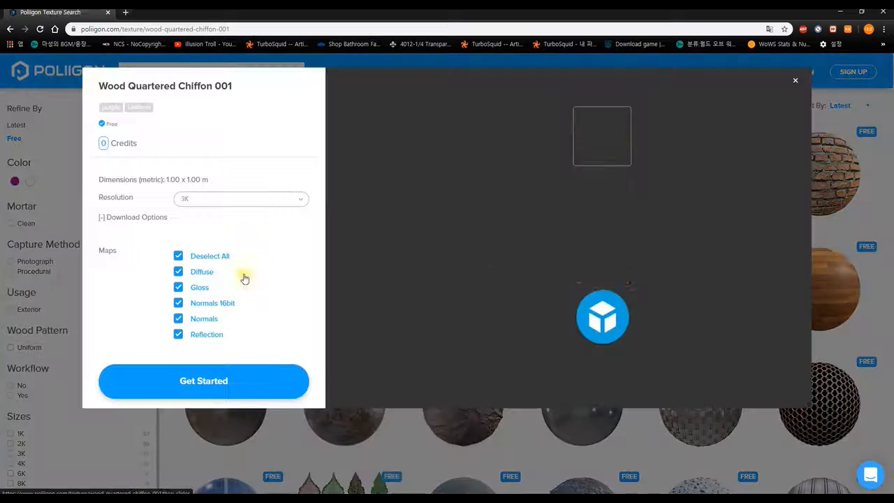
scroll(663, 337, down, 1)
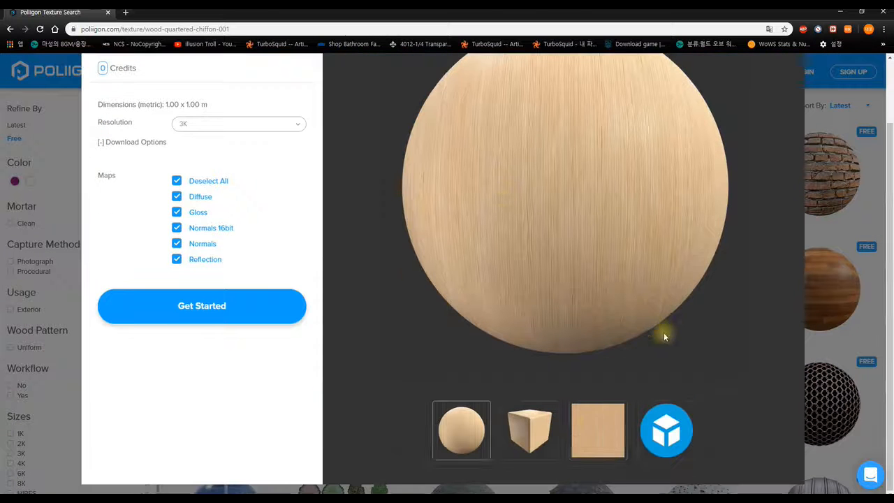
click(590, 419)
scroll(679, 364, up, 1)
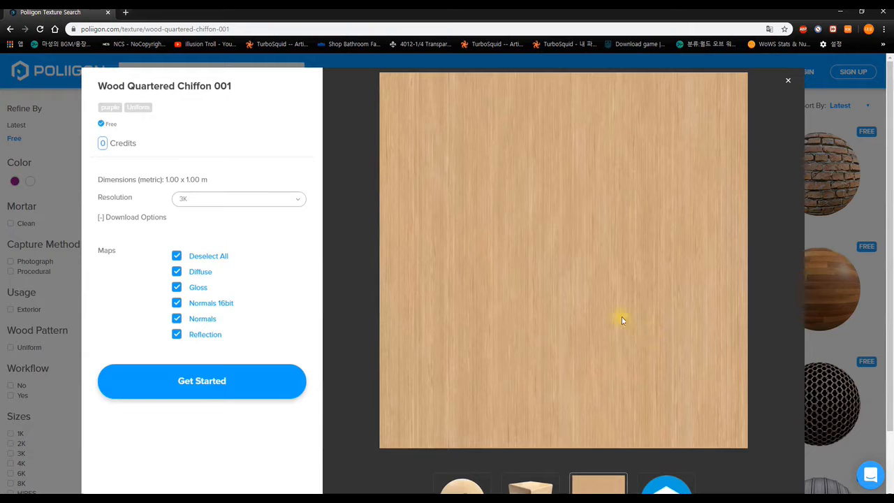
Review the resolution options and cube preview of Wood Quartered Chiffon 001 and close its details.
click(259, 201)
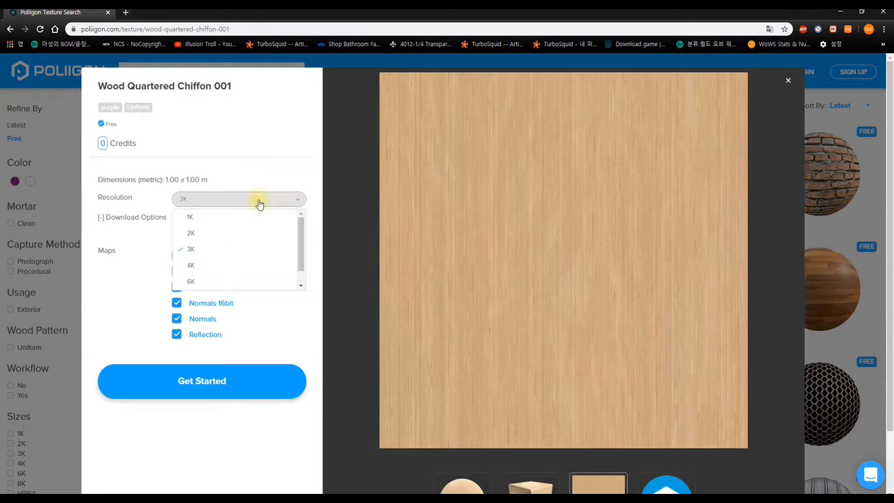
scroll(295, 249, down, 1)
click(114, 289)
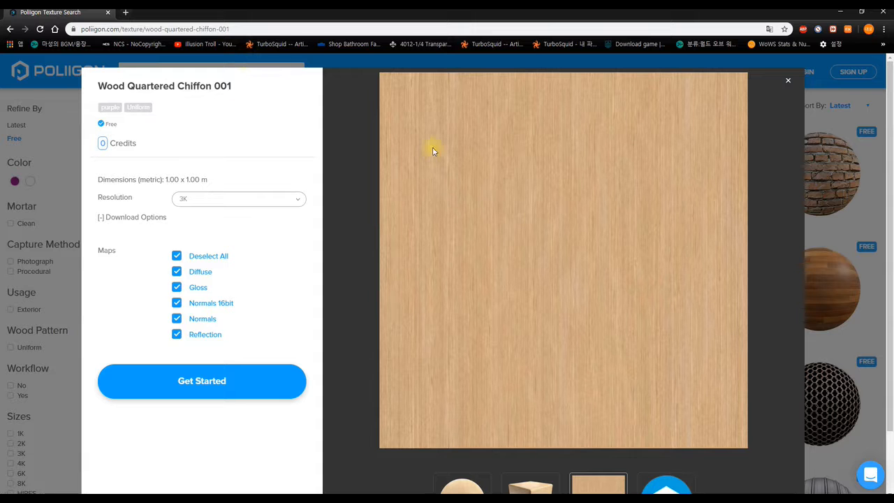
scroll(554, 223, down, 1)
click(544, 428)
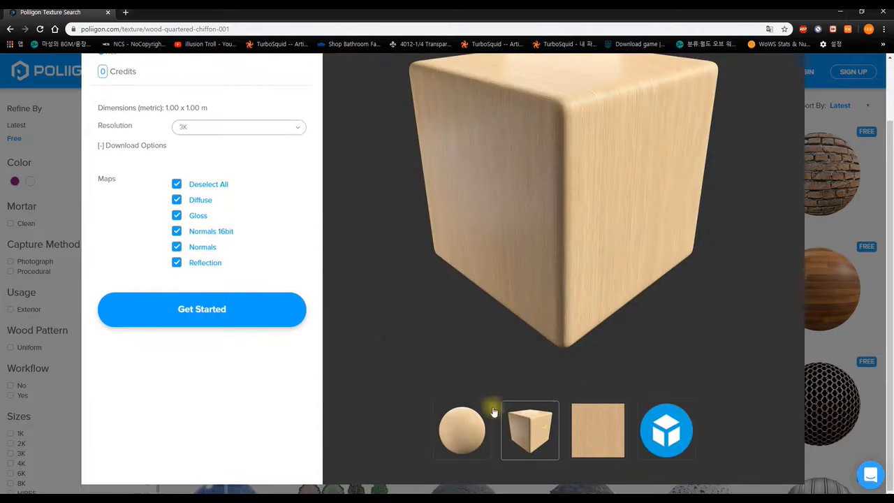
scroll(569, 148, up, 1)
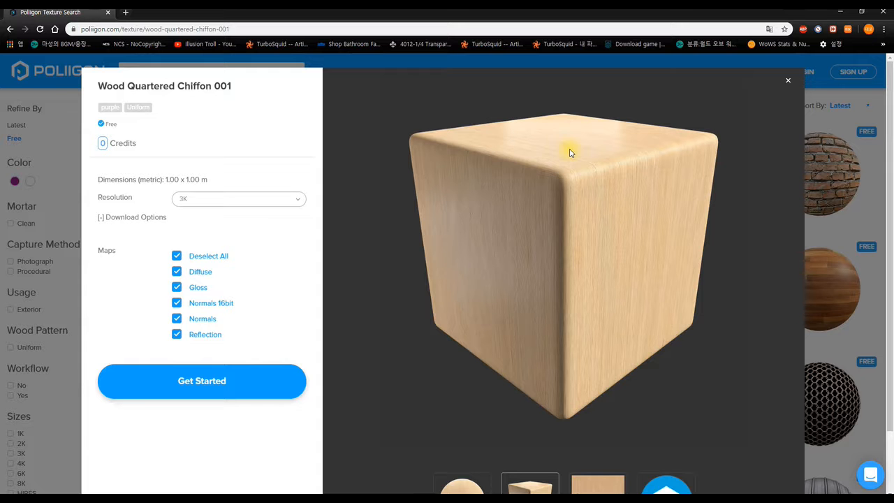
click(788, 82)
Browse further through the free textures, open Tiles 05 and examine its cube preview.
scroll(419, 287, down, 2)
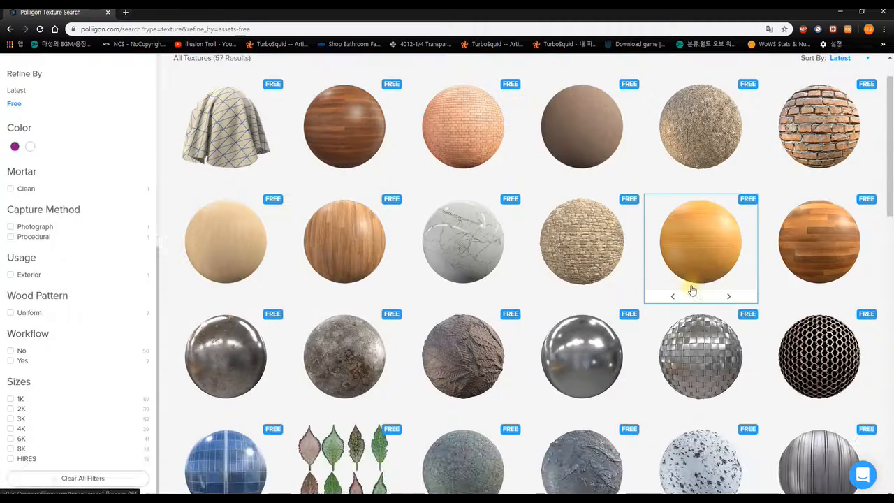
scroll(484, 299, down, 3)
mouse_move(626, 311)
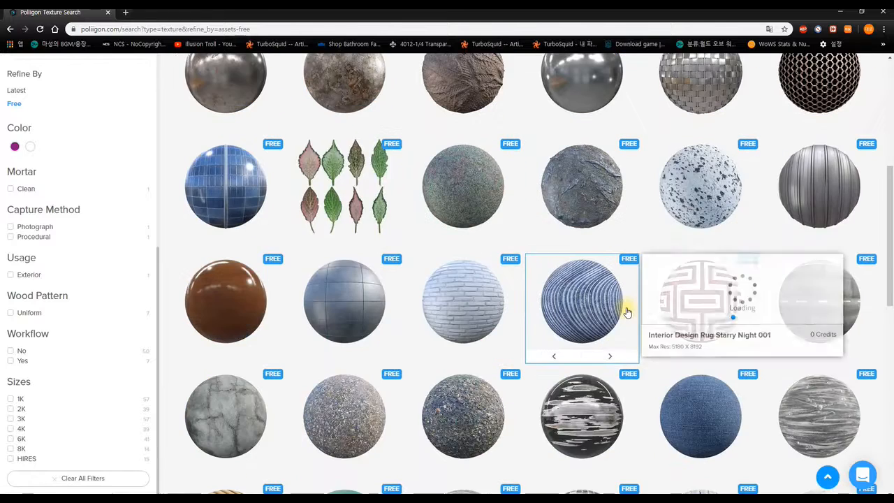
scroll(626, 311, up, 1)
scroll(626, 311, down, 2)
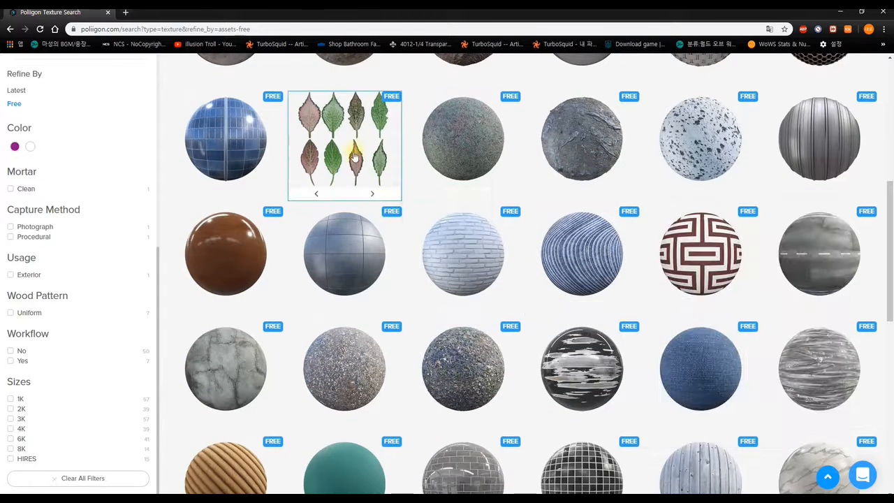
mouse_move(354, 150)
scroll(698, 311, down, 4)
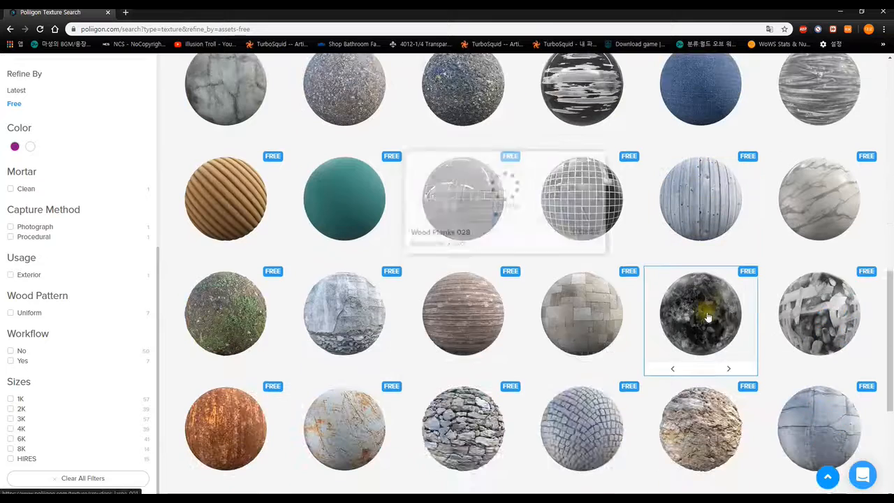
click(544, 317)
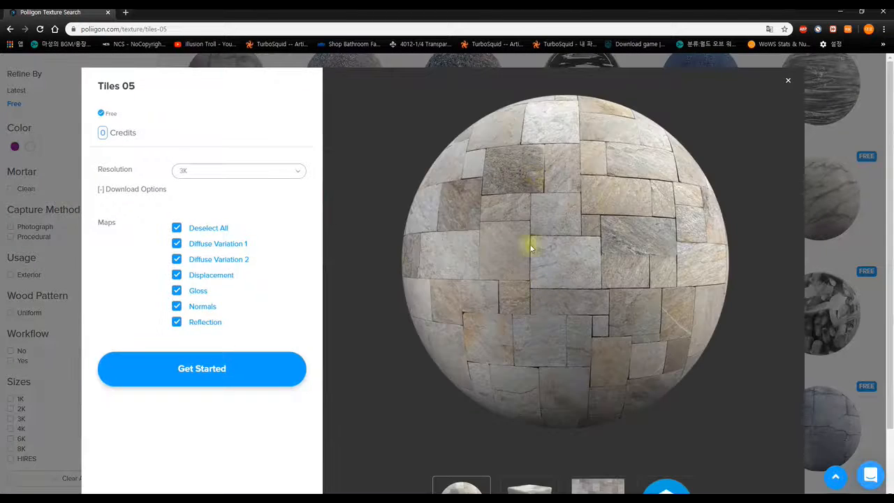
click(569, 246)
scroll(604, 298, down, 1)
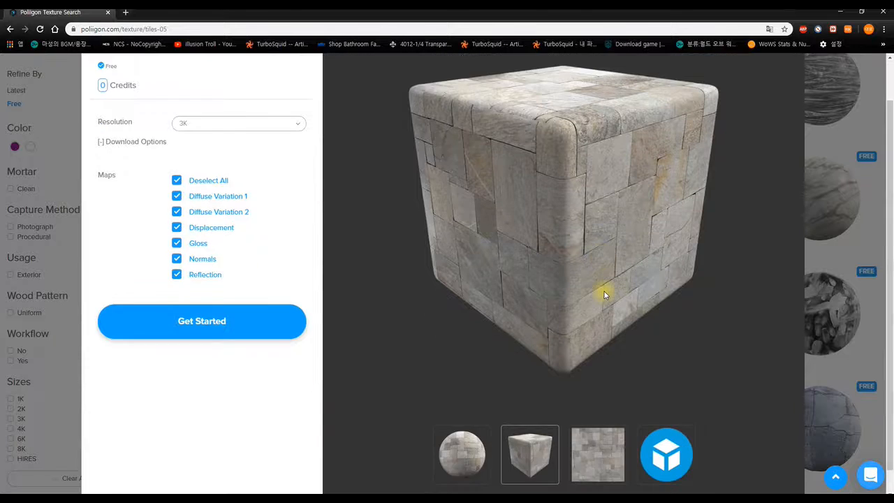
scroll(604, 293, up, 1)
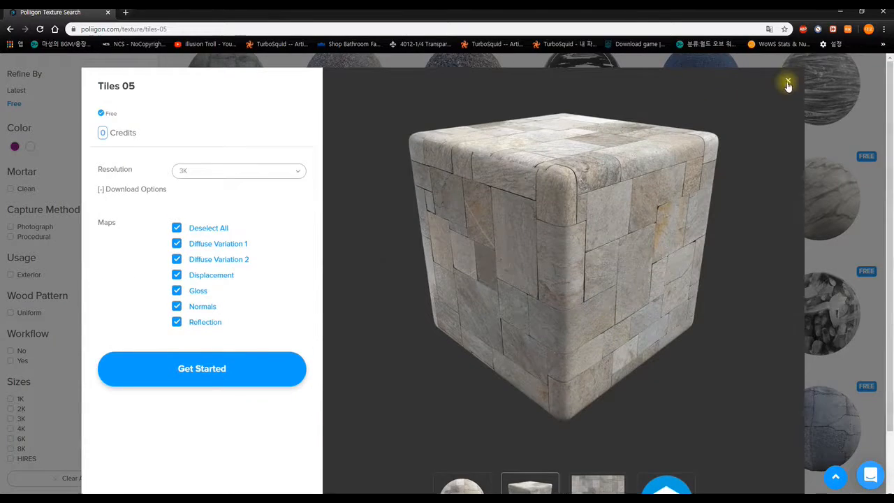
Close the Tiles 05 details, switch to 3ds Max and add the 49_plywood texture-seamless.jpg bitmap to the Furniture material view.
click(788, 84)
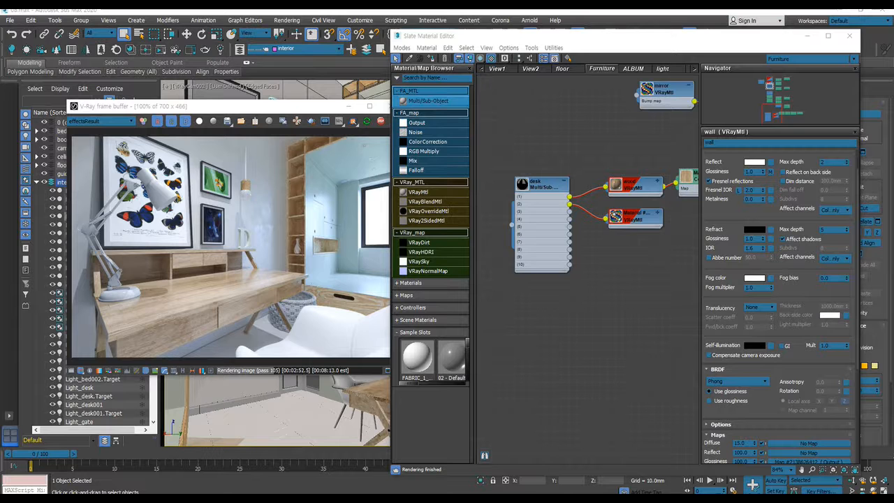
drag(615, 268, 615, 268)
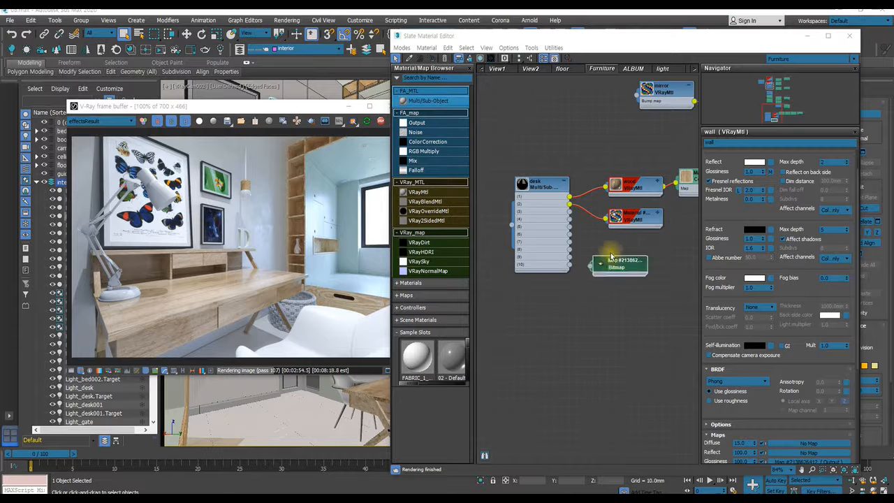
scroll(629, 246, up, 3)
middle_drag(630, 246, 546, 323)
drag(546, 322, 688, 286)
middle_drag(650, 273, 598, 309)
drag(598, 311, 608, 290)
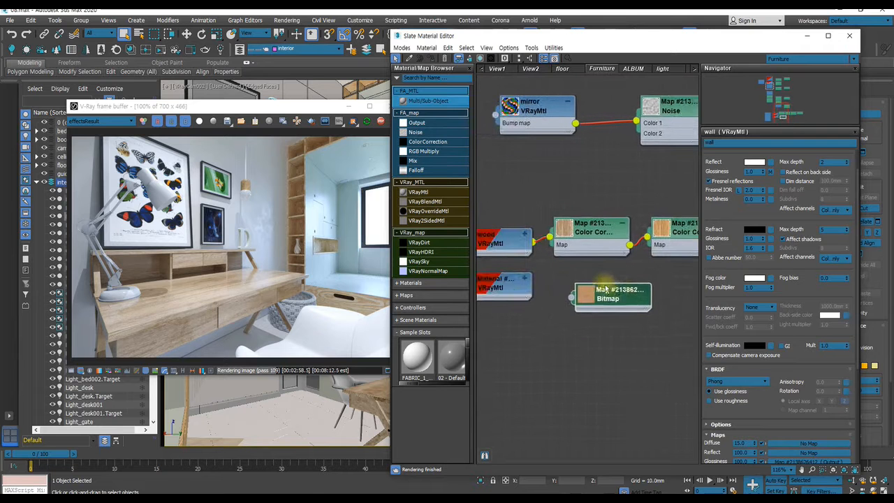
Connect the plywood bitmap to the diffuse map of the desk's wood material.
middle_drag(608, 291, 657, 314)
drag(619, 321, 543, 266)
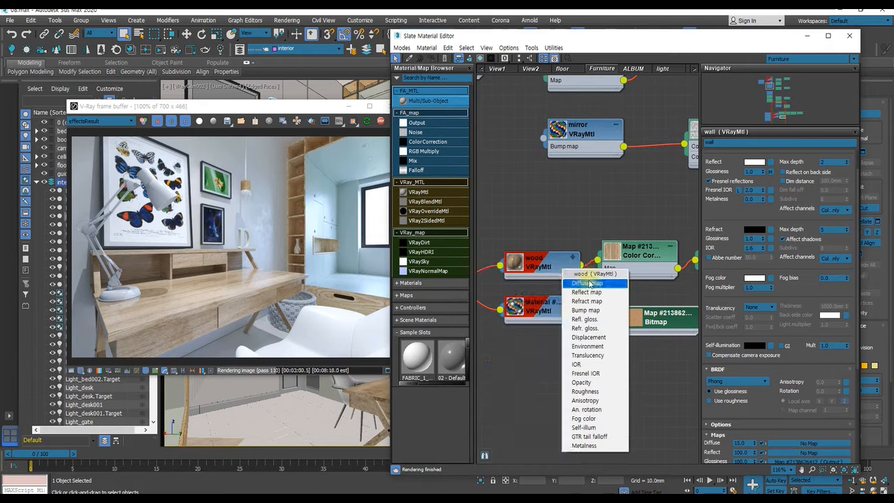
click(548, 279)
middle_drag(649, 300, 608, 267)
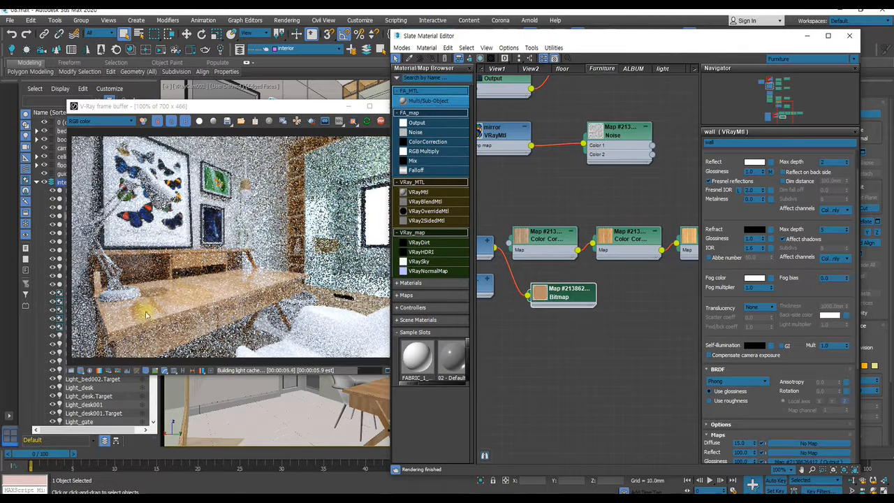
Reposition the plywood bitmap node, open its parameters and set its W angle to 90.
drag(569, 295, 634, 286)
double_click(634, 286)
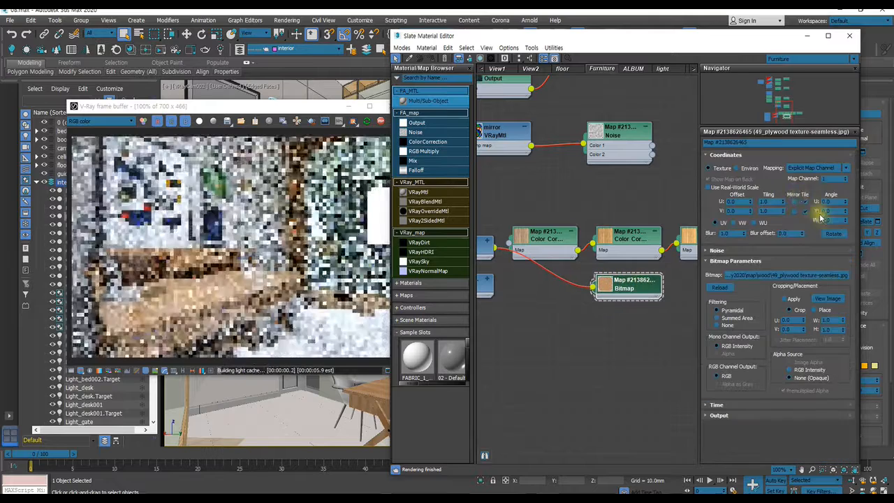
click(831, 219)
text(90)
key(Return)
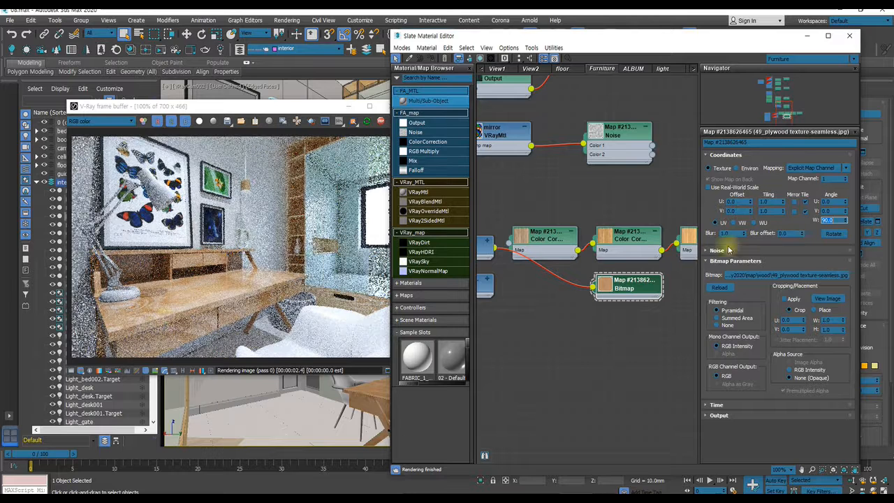
Set the plywood bitmap's U and V tiling to 3 and its blur to 0.5.
drag(770, 201, 678, 193)
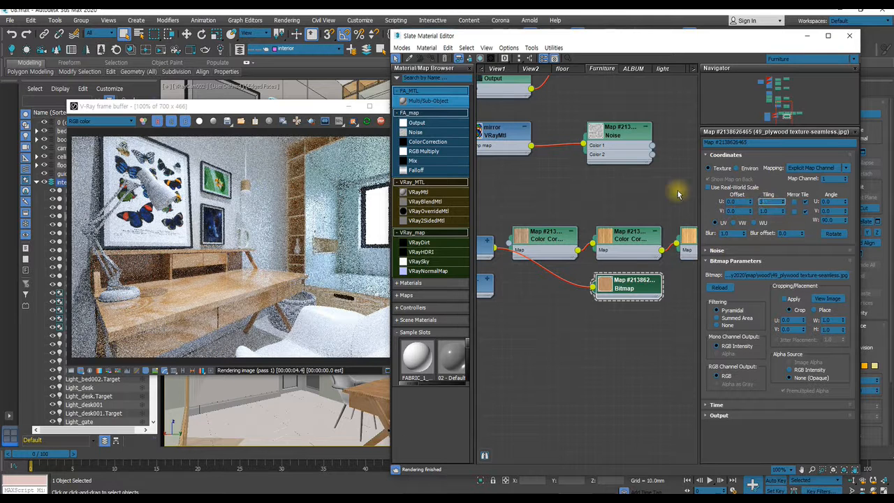
text(3)
key(Tab)
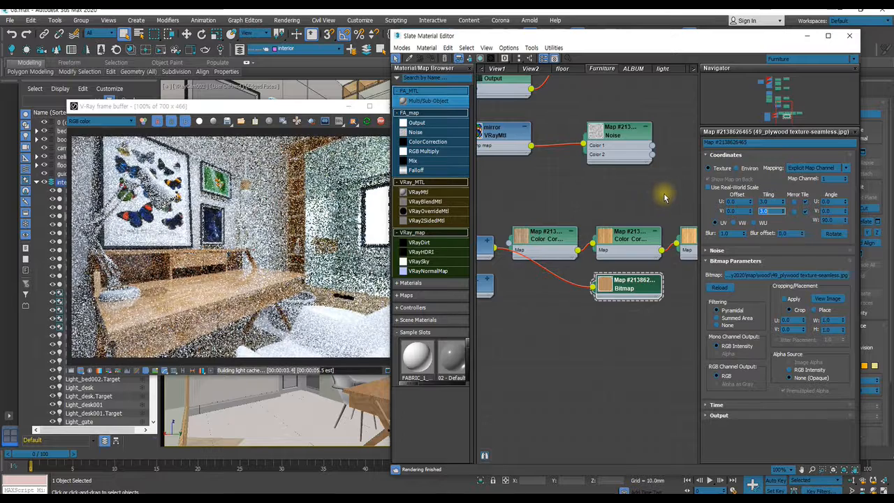
drag(733, 233, 682, 228)
text(0.5)
key(Return)
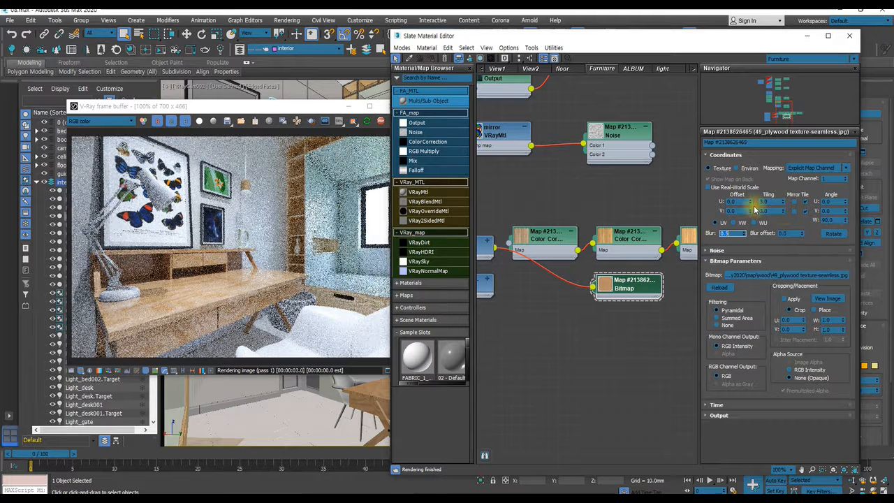
Set the plywood bitmap's tiling to 5 in both U and V.
click(768, 201)
text(5)
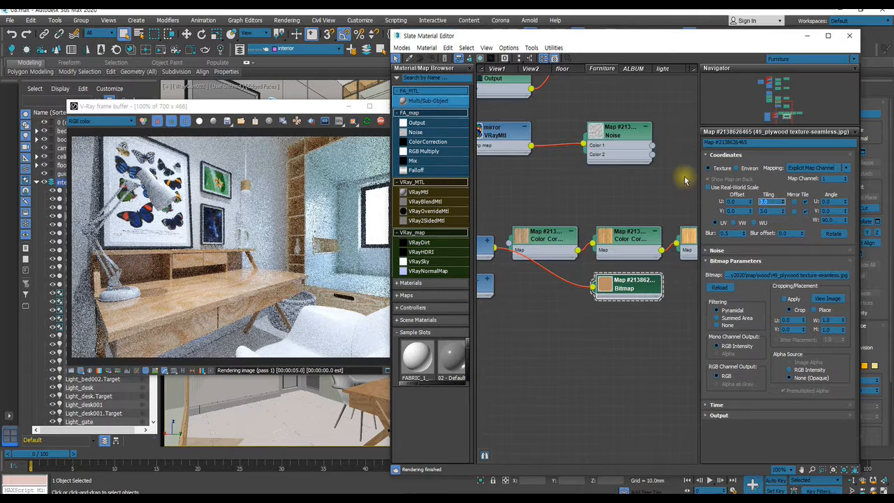
key(Tab)
text(5)
key(Return)
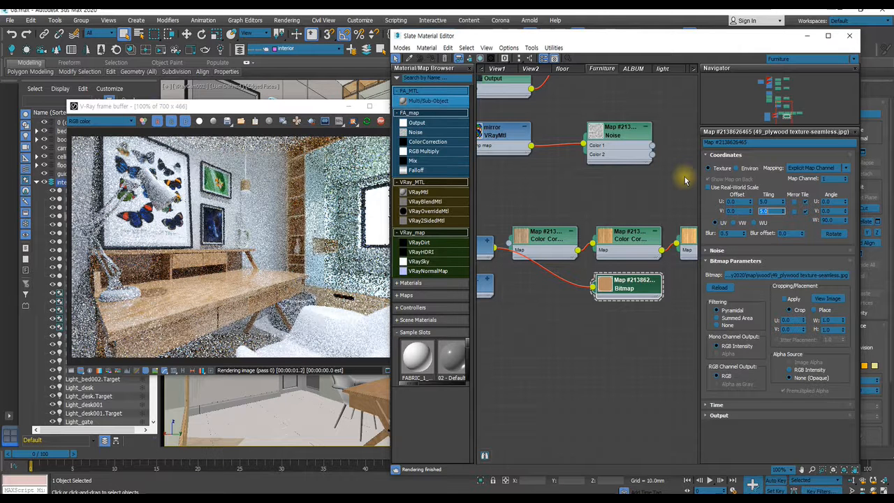
Try the plywood bitmap with a W angle of 0, and restore the angle to 90.
double_click(829, 220)
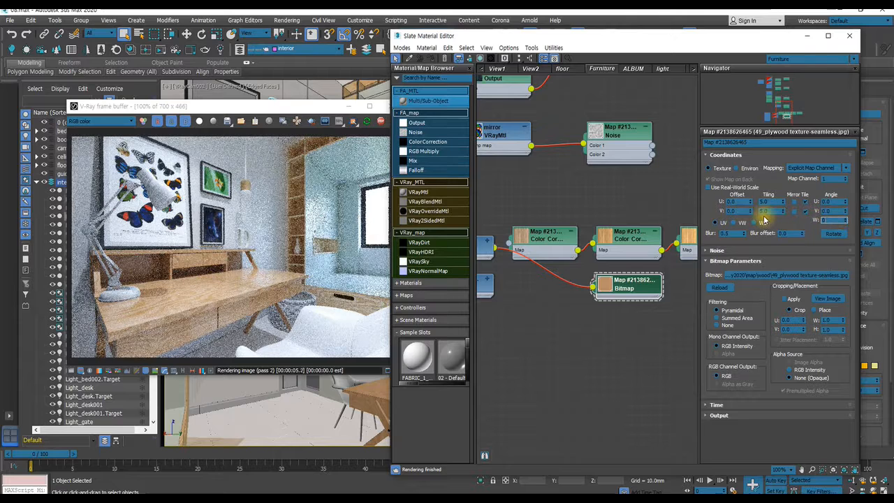
key(Return)
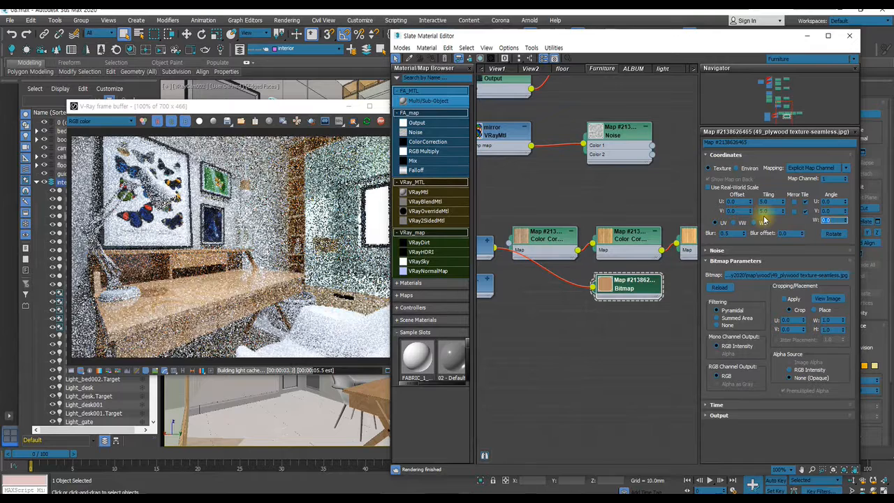
text(90)
key(Return)
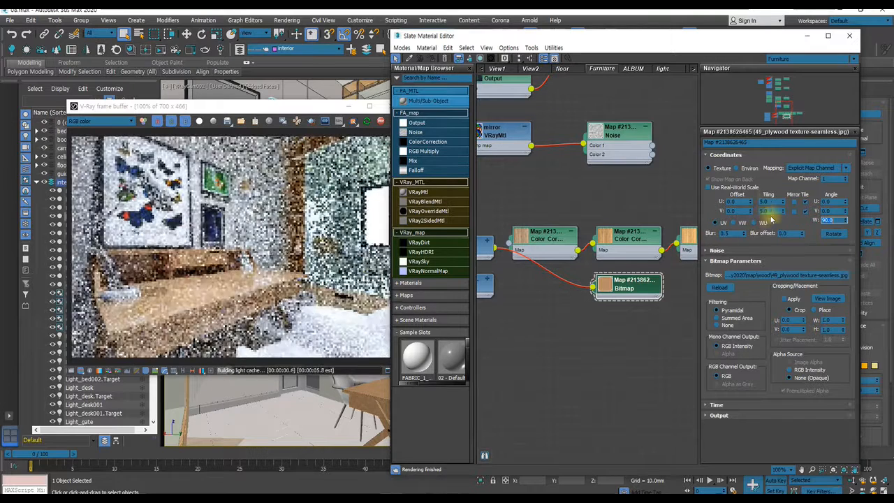
Try a denser plywood grain by setting the U and V tiling to 8.
drag(770, 201, 742, 202)
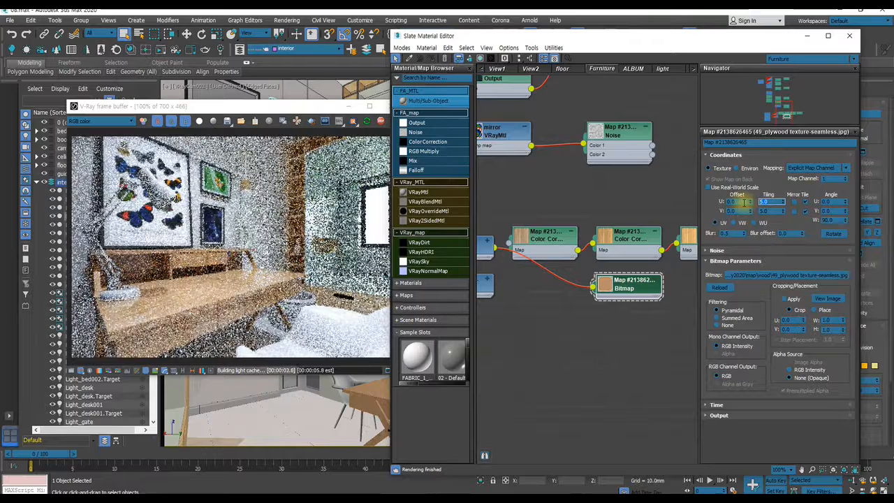
text(8)
key(Tab)
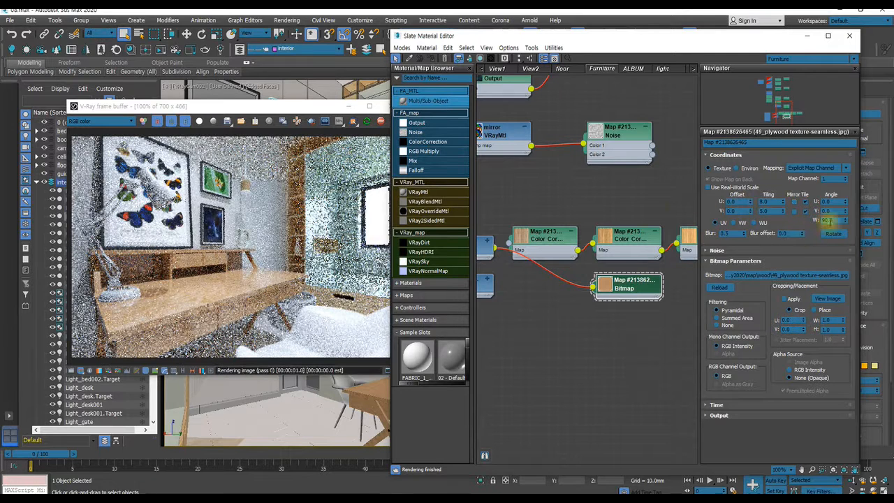
double_click(777, 211)
text(8)
key(Return)
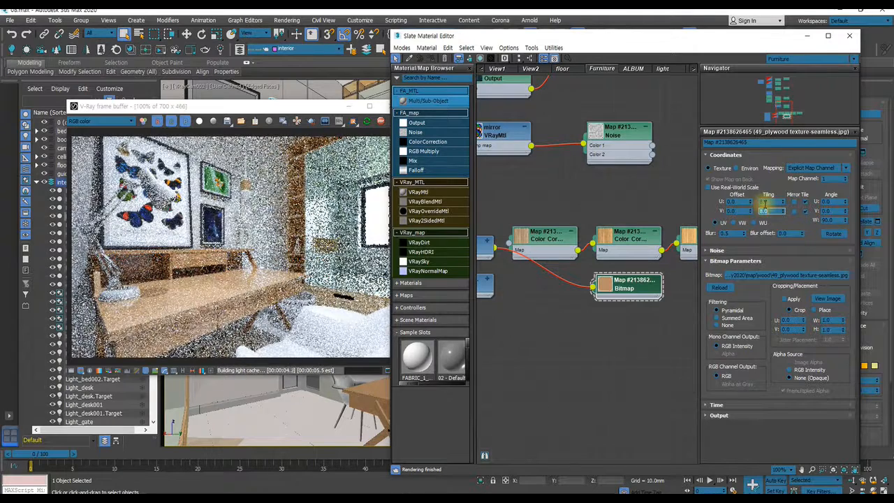
Enlarge the plywood bitmap's node preview and return its U and V tiling to 5.
double_click(605, 282)
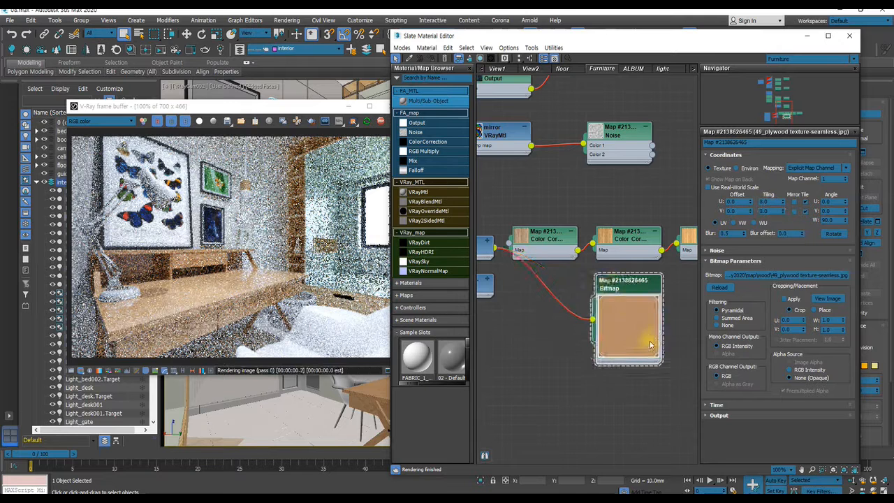
scroll(649, 343, up, 2)
scroll(649, 341, up, 2)
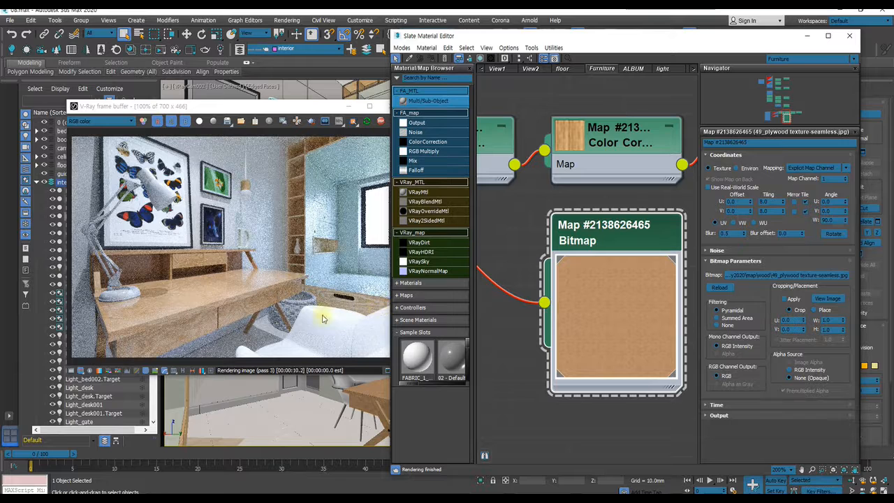
drag(771, 201, 693, 193)
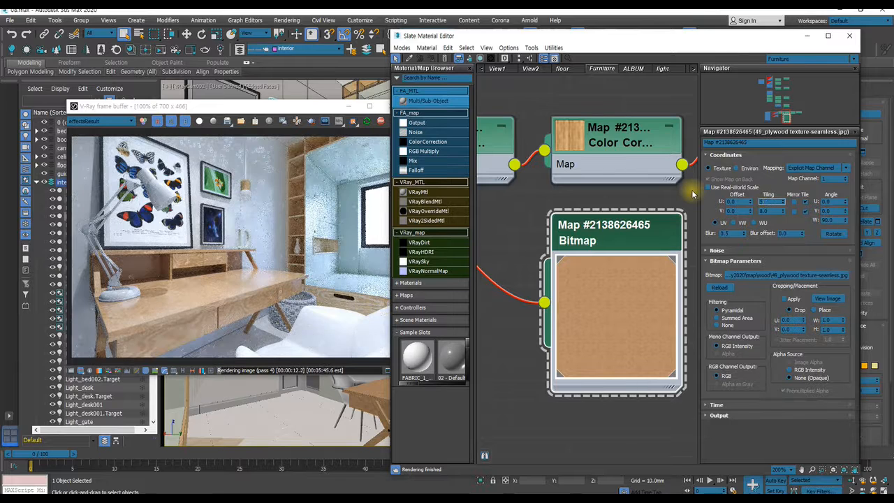
text(5)
key(Tab)
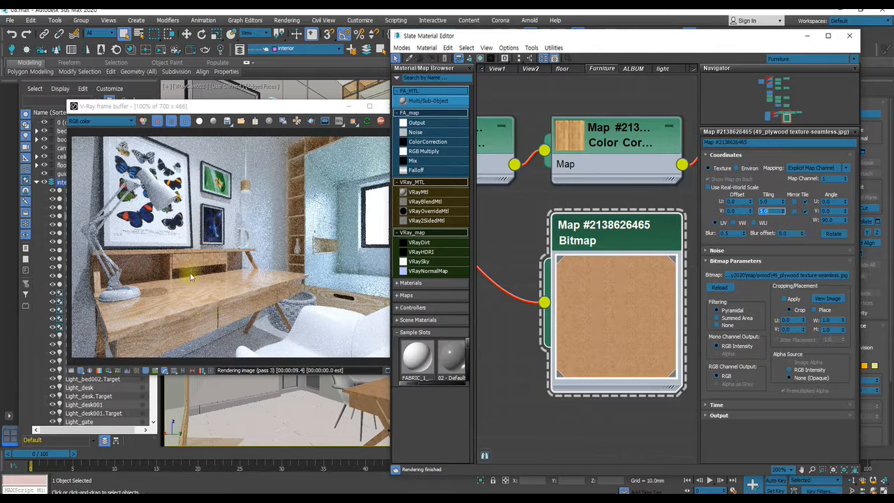
Shift the plywood bitmap's U offset to 1.34 and set its U and V tiling to 4.
drag(750, 203, 751, 218)
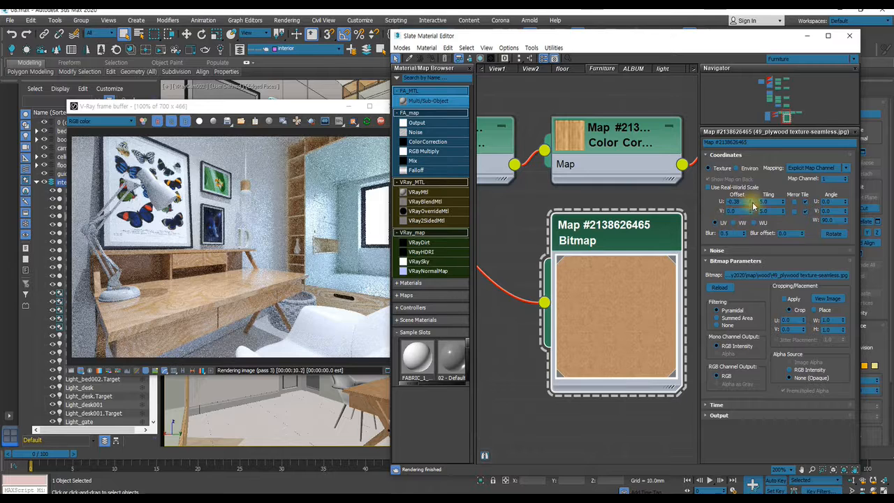
drag(751, 203, 750, 119)
drag(776, 201, 685, 194)
text(4)
key(Tab)
text(4)
key(Return)
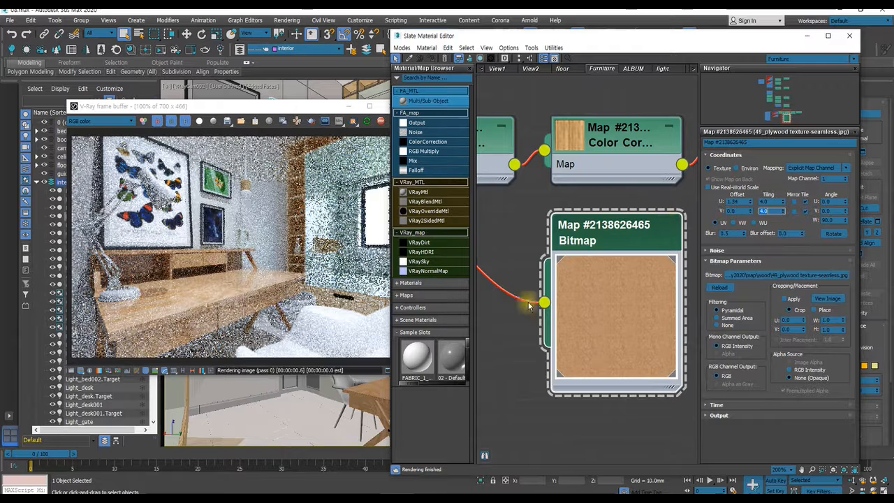
Collapse the bitmap's node preview and insert a Color Correction map between the wood material and the plywood bitmap.
double_click(625, 283)
middle_drag(599, 279, 638, 274)
scroll(639, 274, down, 5)
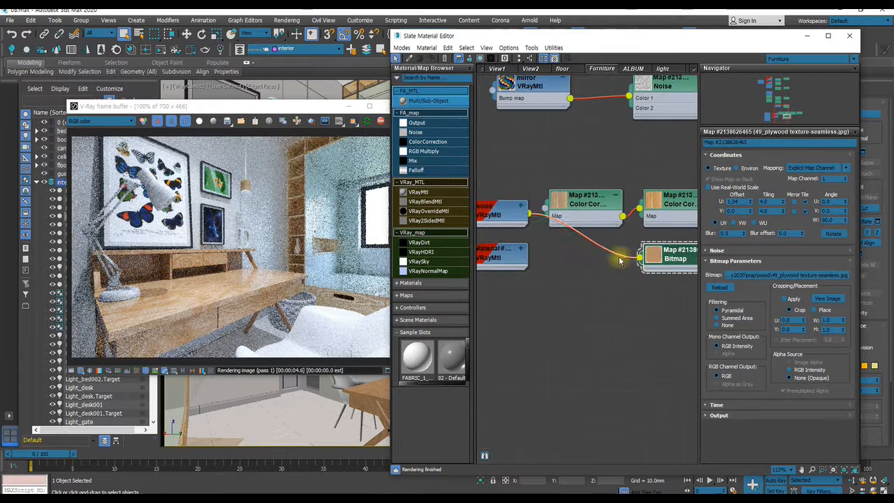
drag(427, 141, 616, 255)
middle_drag(645, 280, 566, 320)
drag(602, 299, 642, 287)
Open the new Color Correction map's parameters and lower its saturation to about -11.
click(523, 291)
double_click(518, 291)
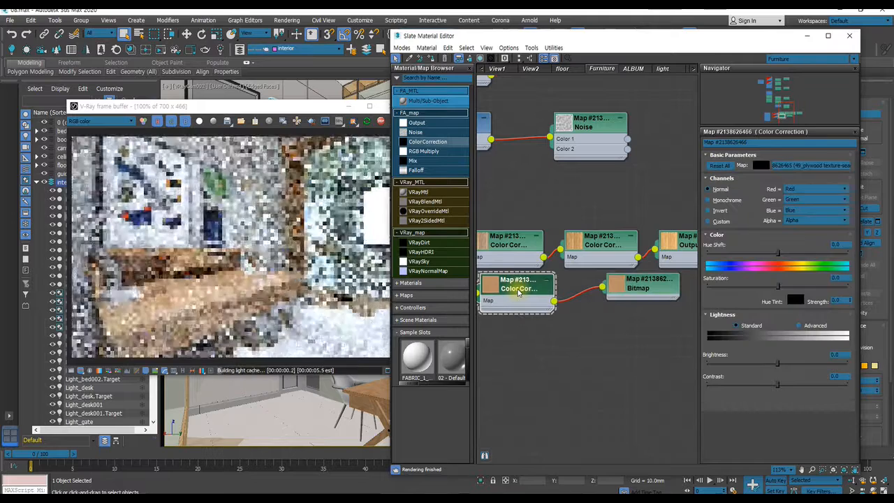
drag(777, 285, 769, 286)
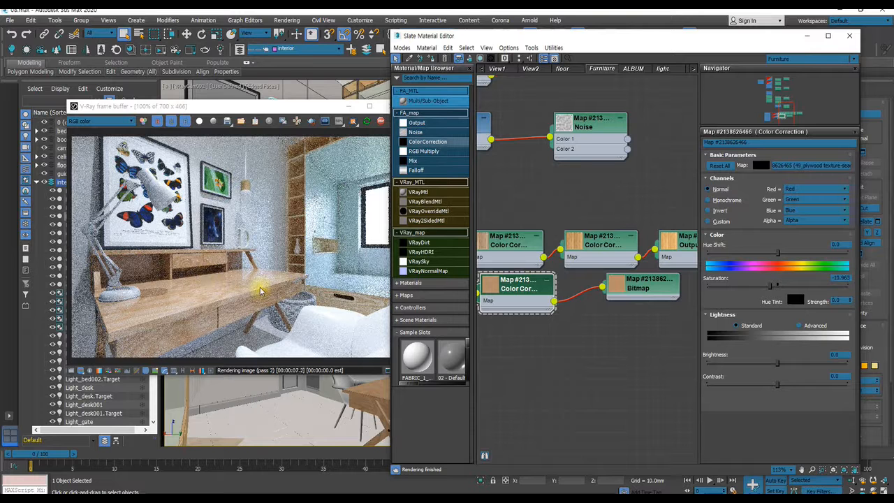
Switch the Color Correction's lightness to Advanced and set the red gain to 92.
click(798, 325)
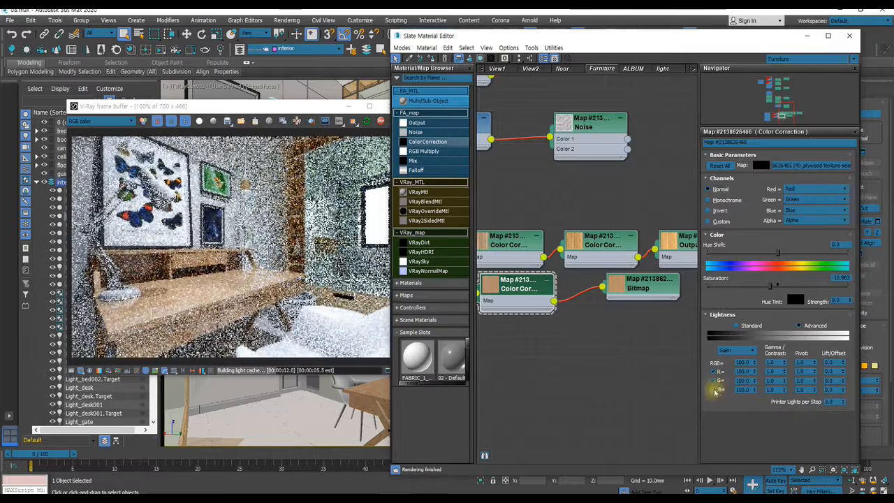
key(Return)
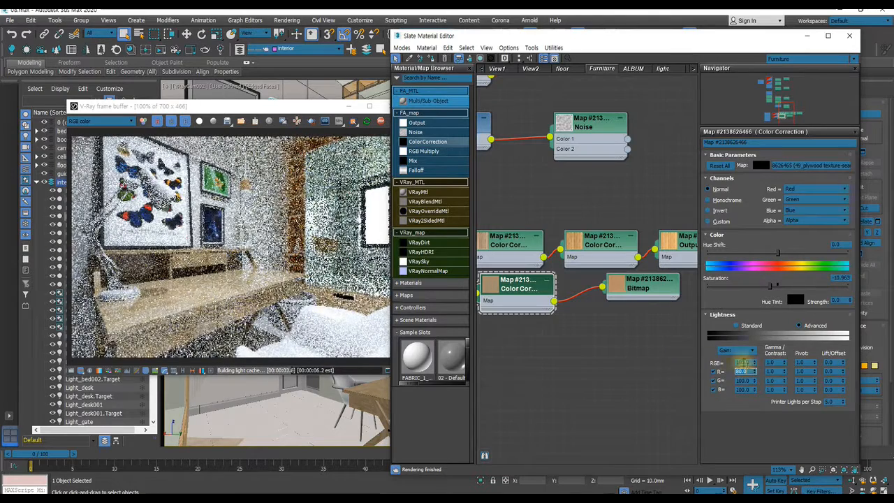
key(Return)
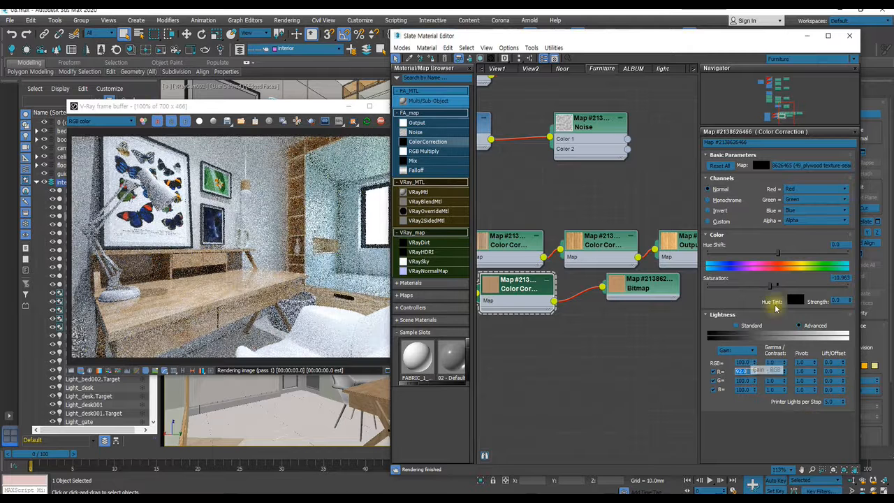
Set the Color Correction's RGB gain to 110 and red gain to 90, and check the desk's wood in the render.
double_click(746, 361)
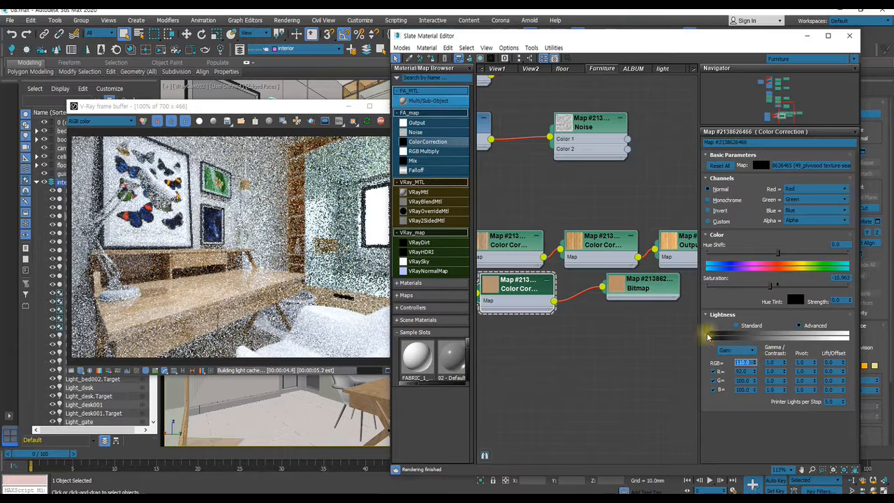
drag(749, 371, 690, 370)
text(190)
key(Return)
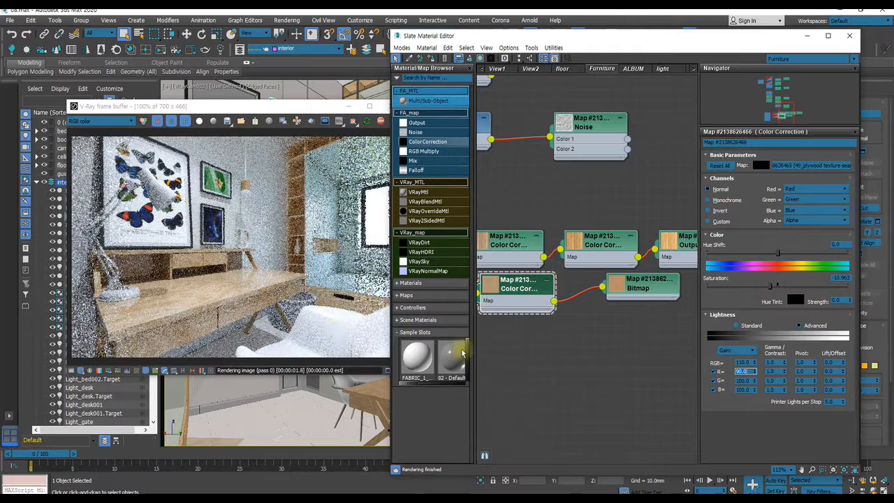
click(237, 293)
scroll(236, 293, up, 1)
middle_drag(237, 292, 175, 280)
middle_drag(229, 287, 188, 287)
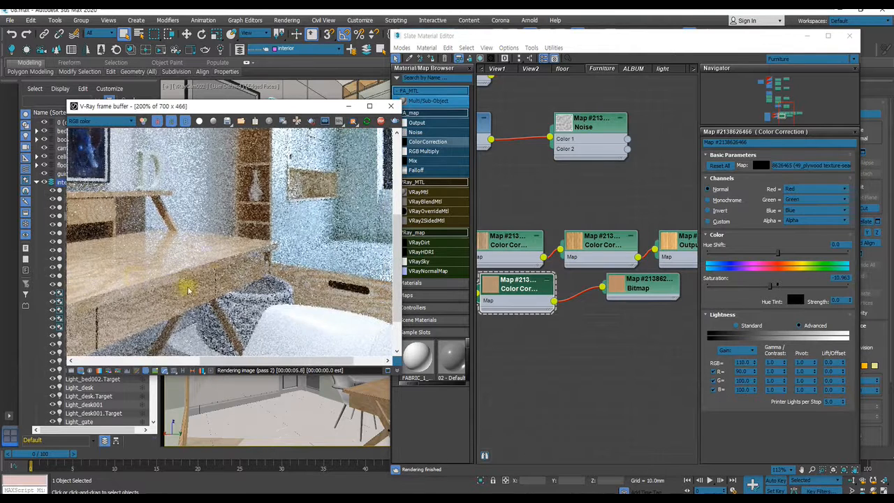
scroll(225, 280, down, 1)
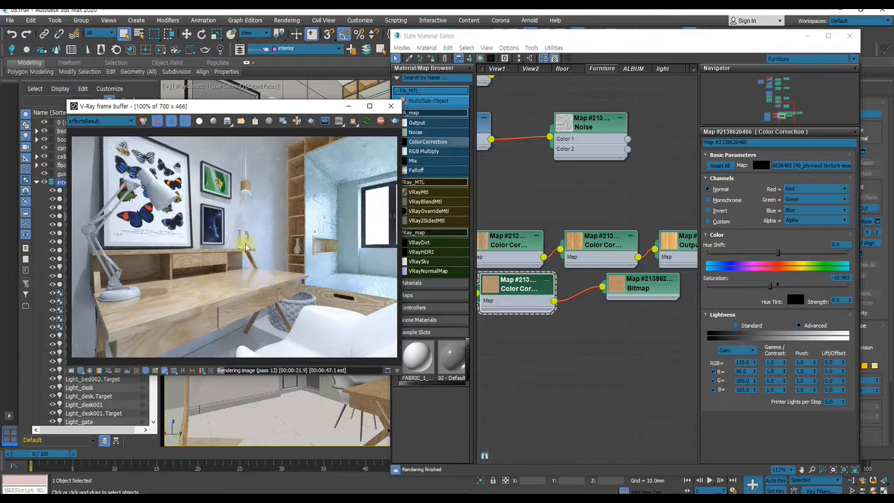
Open the plywood bitmap's parameters, move its node closer to the Color Correction node, and shift the first node of the upper map chain.
click(651, 287)
drag(650, 292, 627, 293)
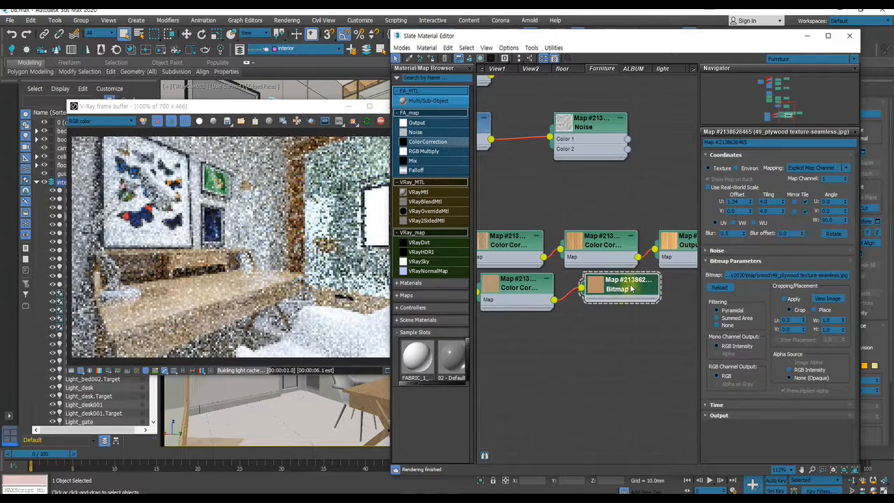
scroll(649, 251, down, 4)
scroll(626, 241, down, 2)
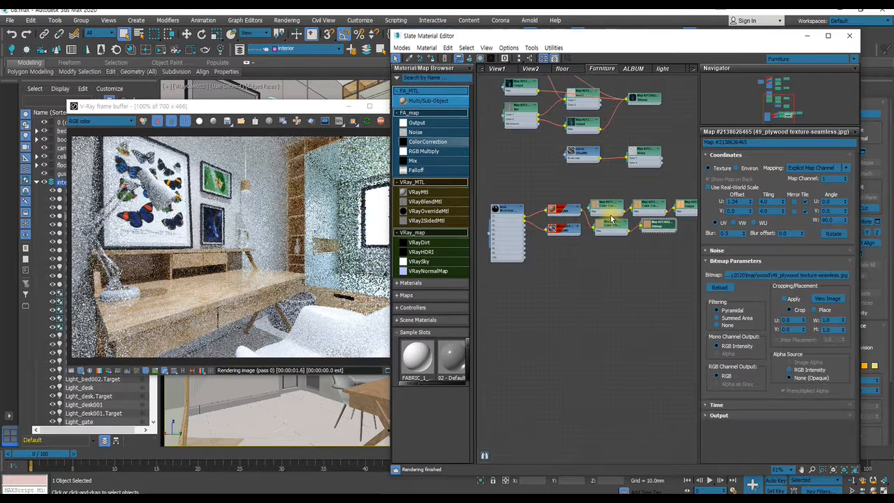
scroll(608, 222, down, 3)
drag(594, 233, 569, 223)
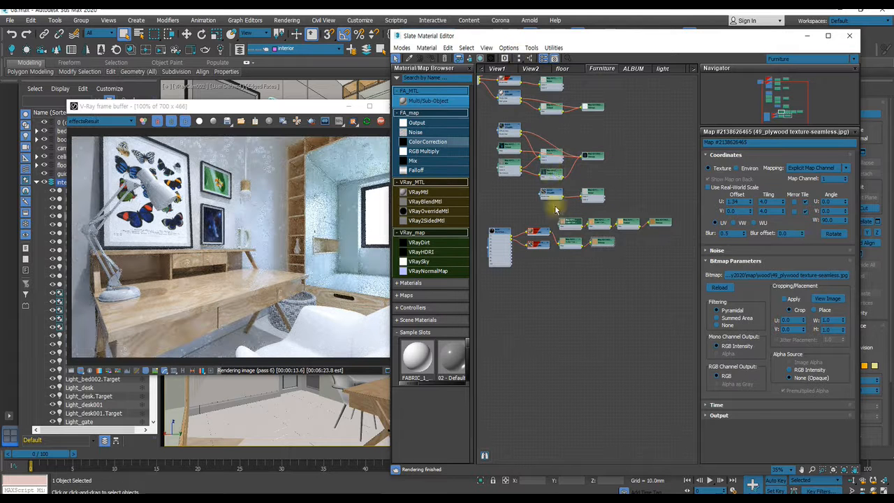
drag(569, 223, 572, 224)
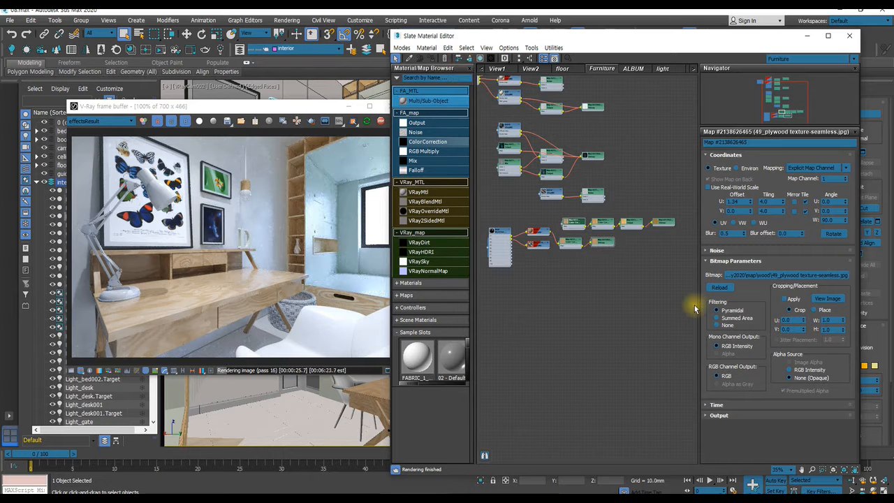
Rearrange the upper chain of Color Correction, Output and bitmap nodes into a row above the plywood map nodes.
scroll(632, 225, up, 4)
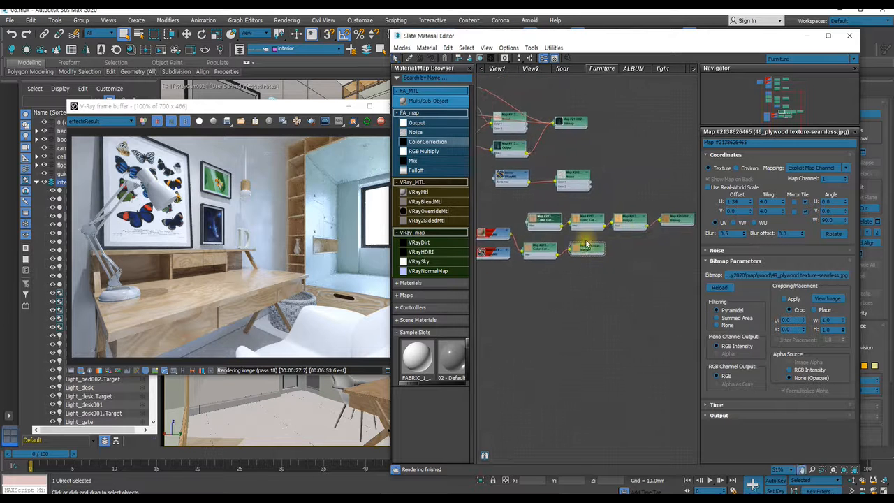
drag(676, 218, 676, 215)
drag(621, 220, 626, 211)
drag(574, 222, 583, 201)
drag(531, 221, 532, 208)
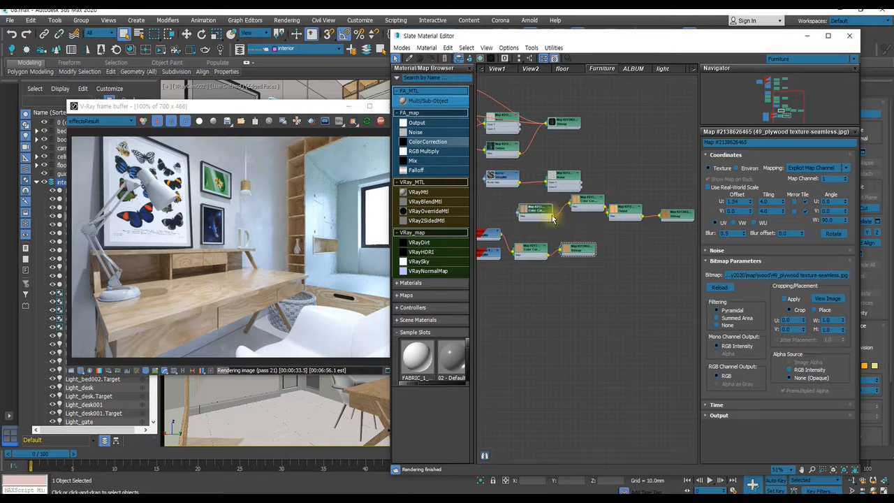
scroll(610, 213, down, 3)
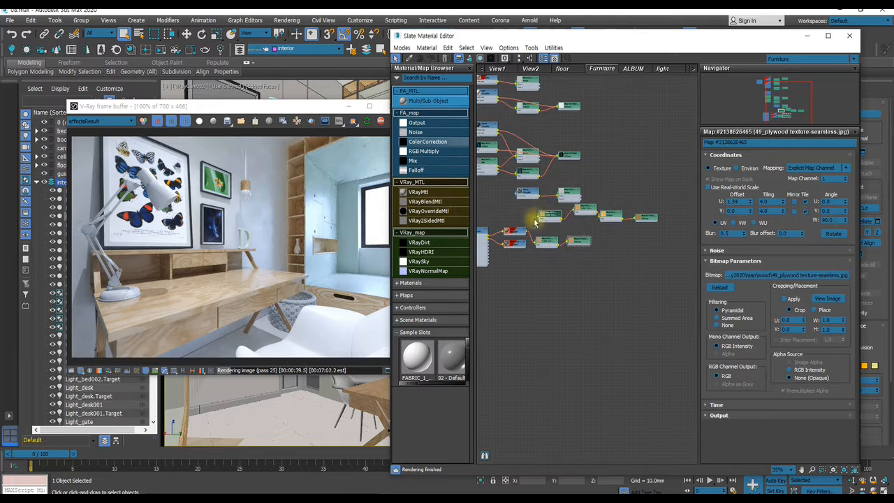
drag(558, 222, 579, 226)
scroll(583, 218, up, 3)
drag(678, 230, 668, 225)
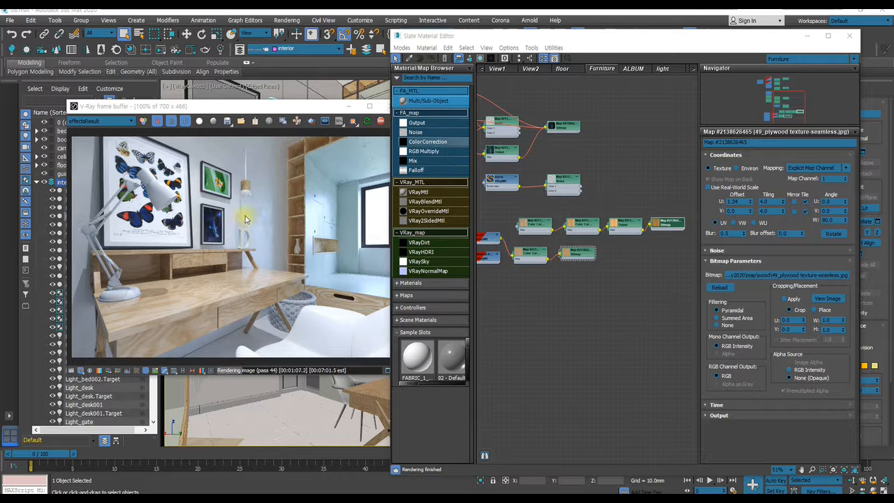
Line up the lower Color Correction node with its plywood bitmap, and check the wood material's map slots.
middle_drag(493, 264, 553, 229)
scroll(583, 232, up, 1)
drag(584, 226, 589, 216)
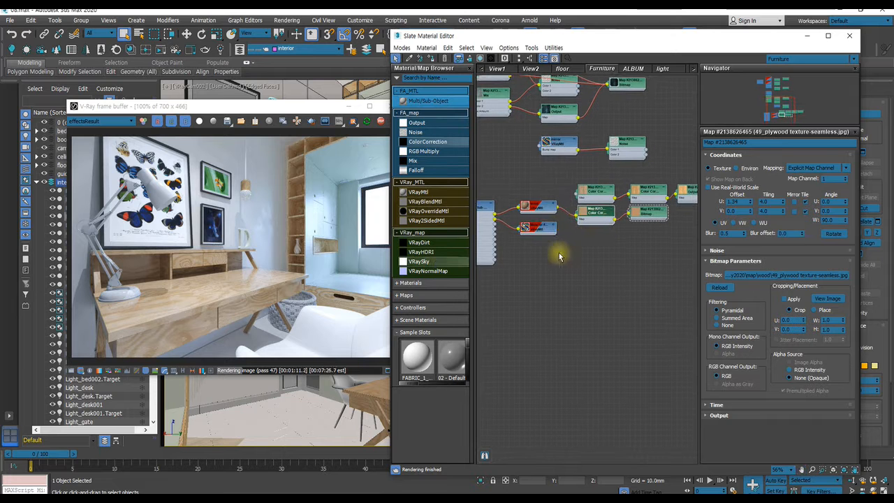
middle_drag(515, 261, 550, 267)
scroll(614, 254, down, 3)
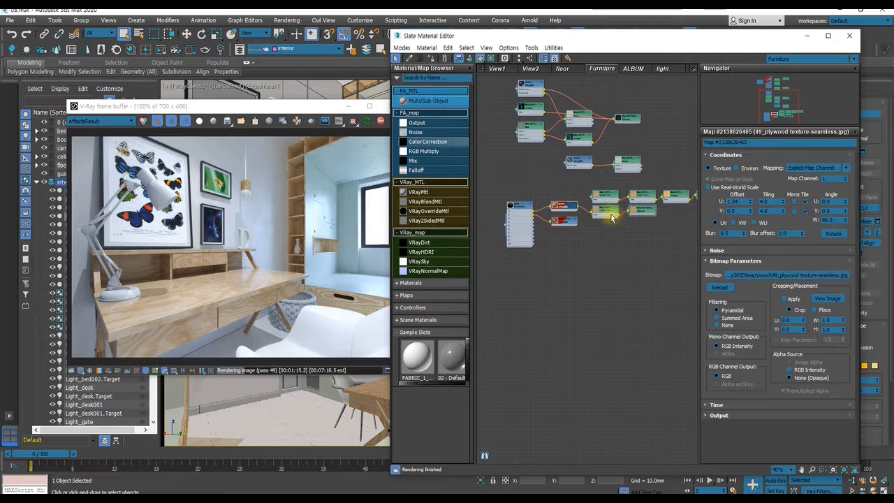
click(574, 205)
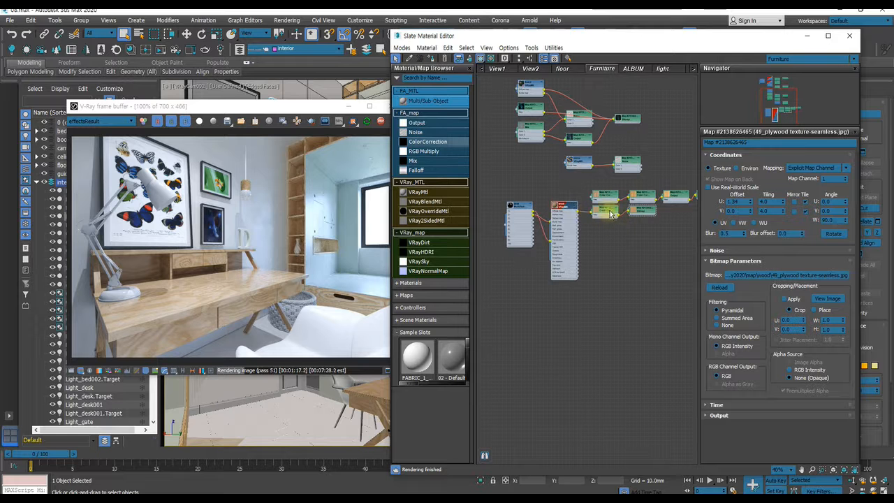
click(573, 205)
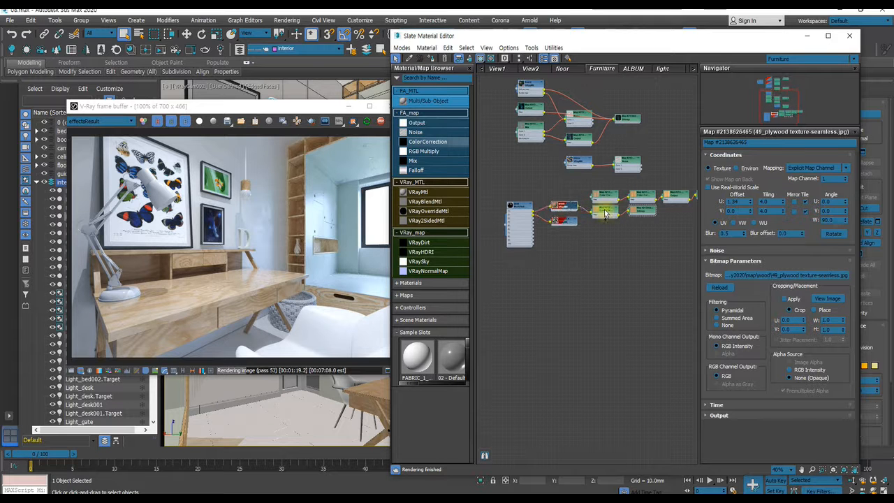
Copy the wood VRayMtl together with its Color Correction and plywood bitmap to the empty area below the original.
scroll(585, 213, up, 2)
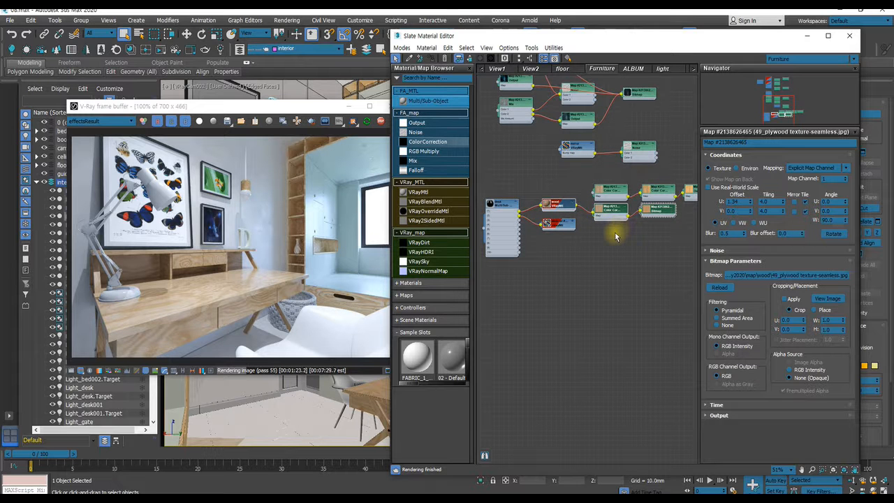
middle_drag(616, 234, 608, 225)
shift+drag(555, 197, 560, 284)
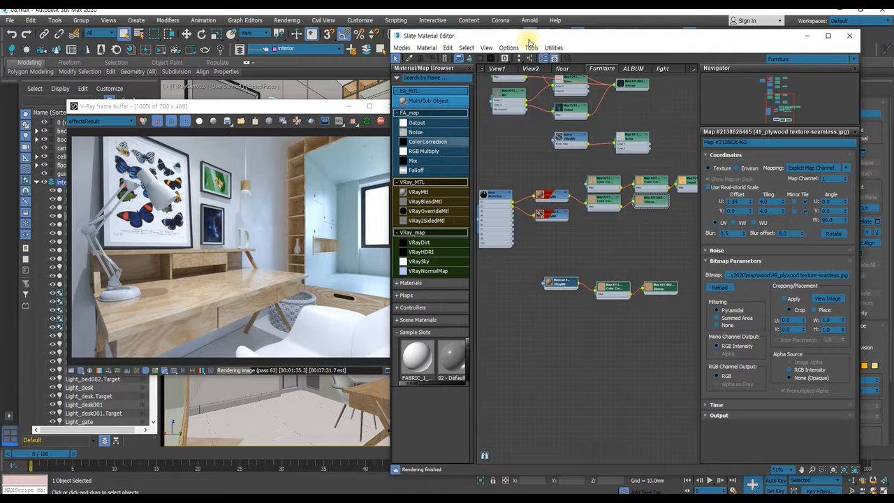
Select the desk in the camera view and assign the copied wood material to it.
drag(528, 37, 893, 27)
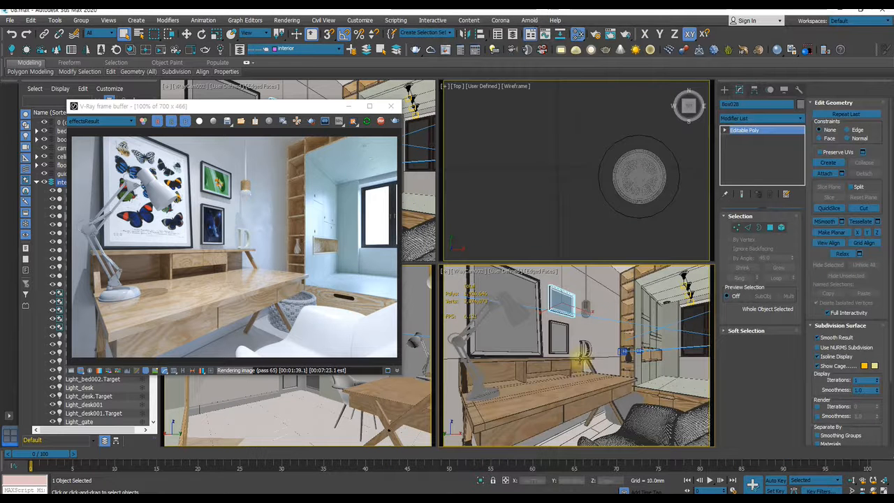
click(545, 382)
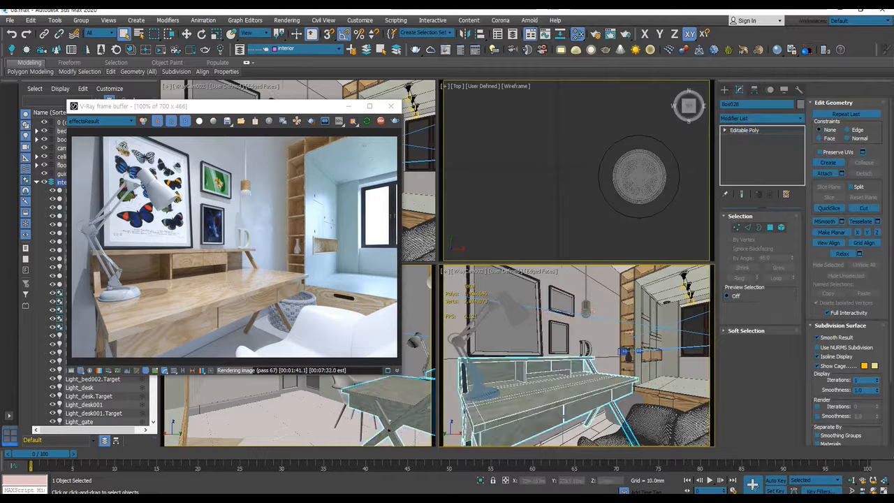
drag(893, 21, 564, 32)
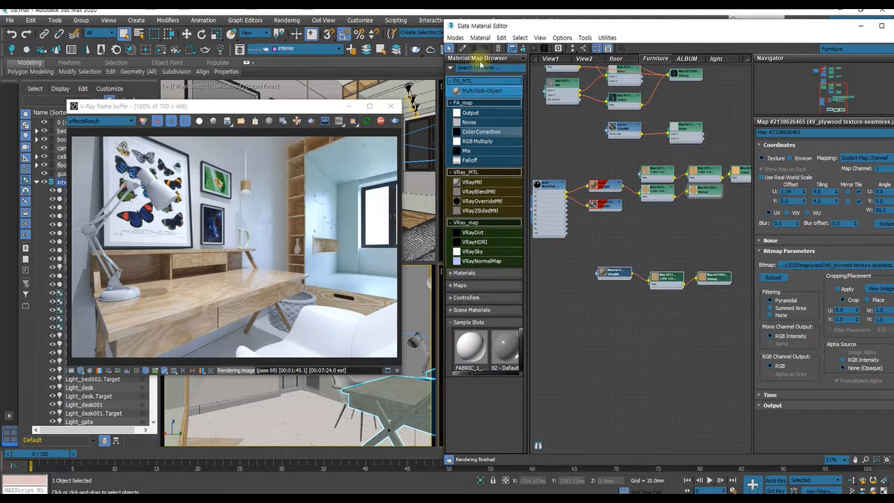
click(612, 274)
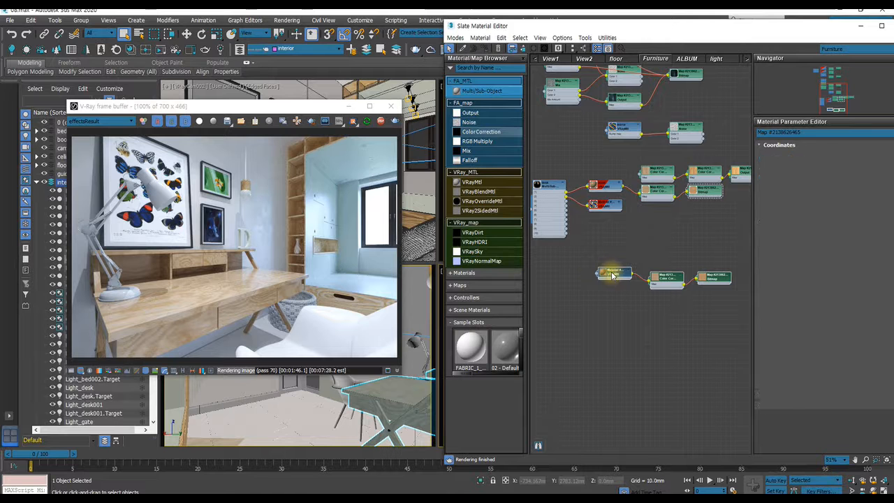
click(484, 48)
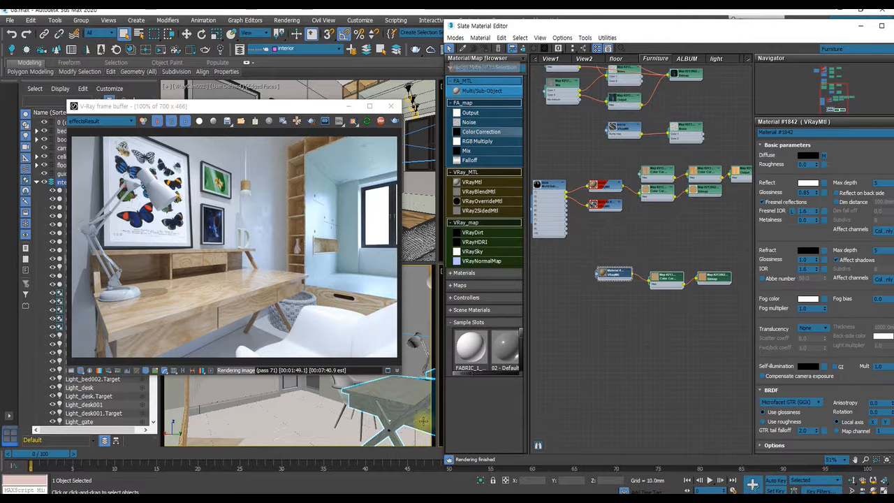
scroll(622, 258, up, 4)
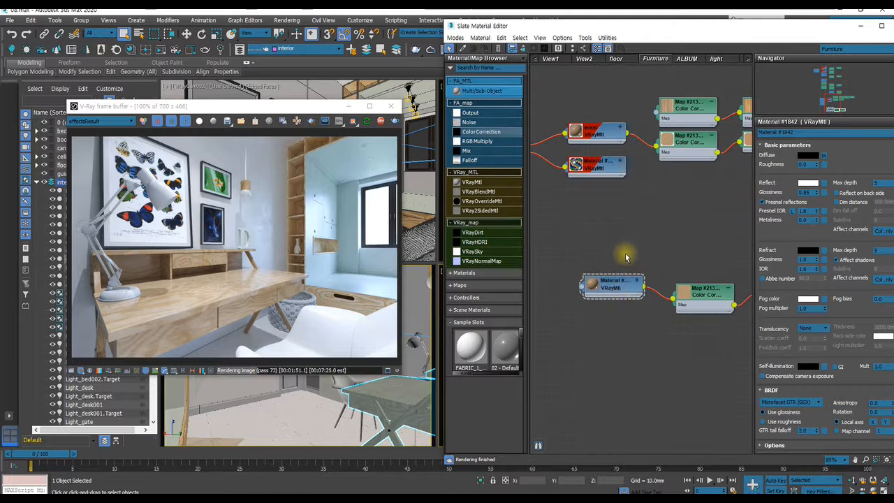
click(484, 50)
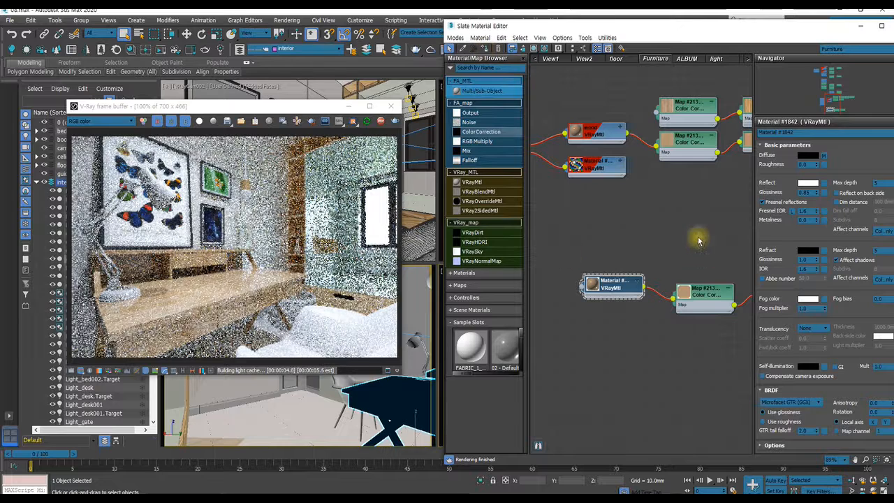
Add a VRayDirt map above the copied material's Color Correction node and open its parameters.
middle_drag(679, 190, 646, 148)
scroll(647, 148, up, 1)
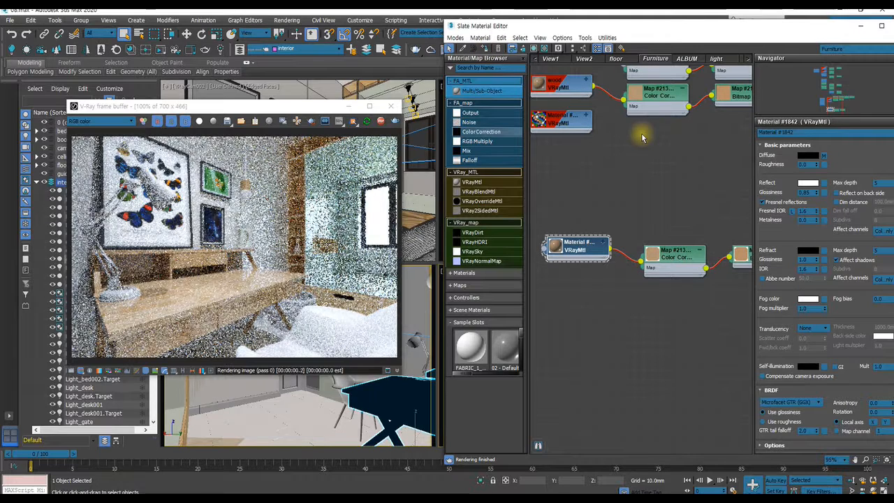
drag(470, 237, 663, 202)
middle_drag(674, 230, 635, 249)
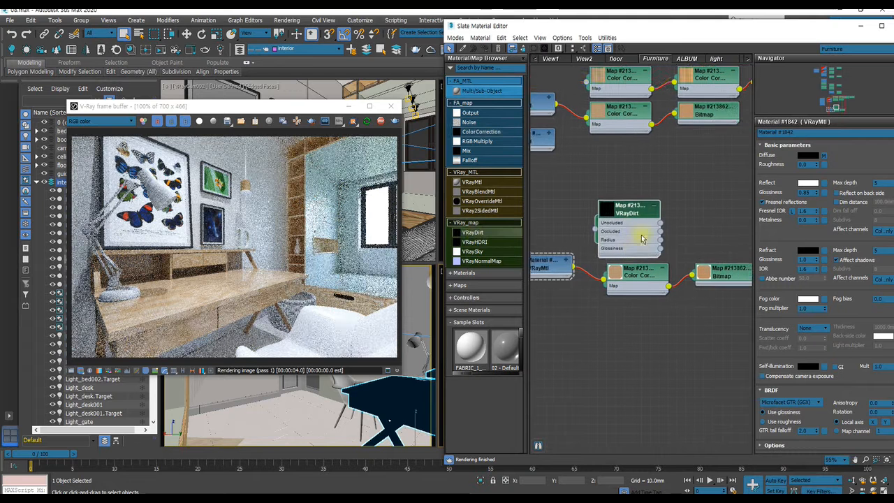
click(637, 215)
drag(678, 26, 658, 26)
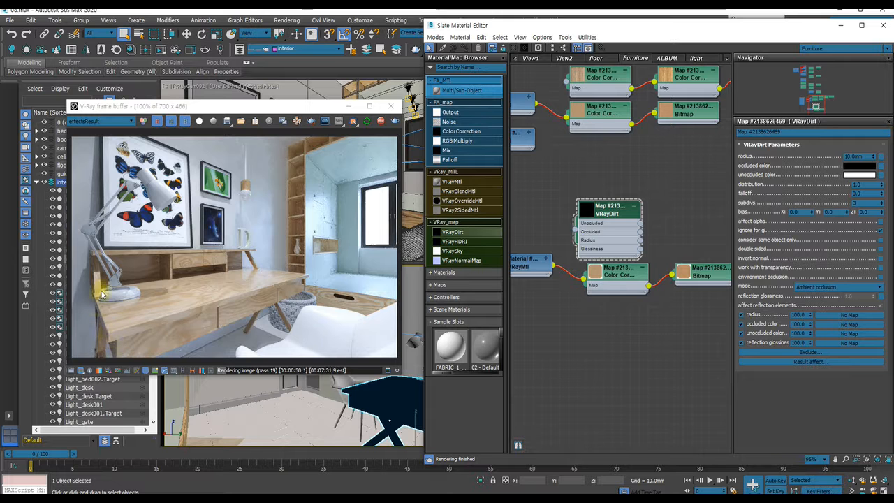
Examine the desk's inner corners, the lamp's joints and the picture frames close up in the render.
scroll(98, 299, up, 2)
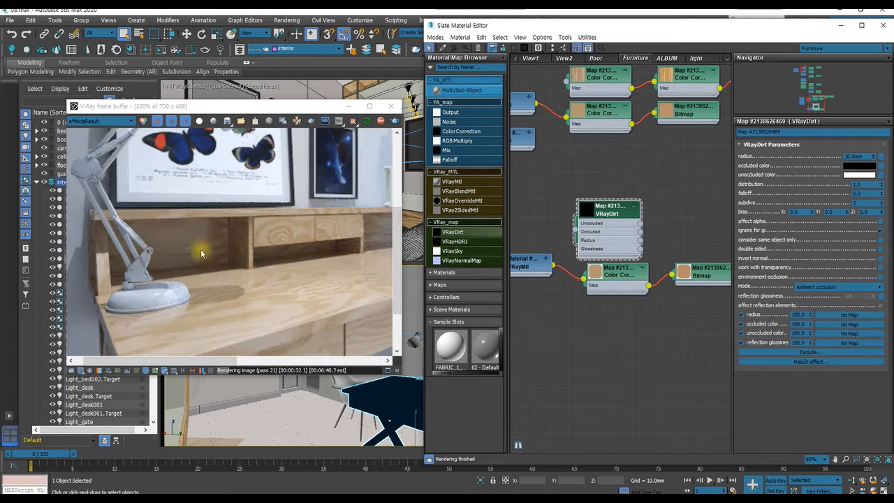
middle_drag(200, 276, 215, 335)
middle_drag(228, 259, 227, 300)
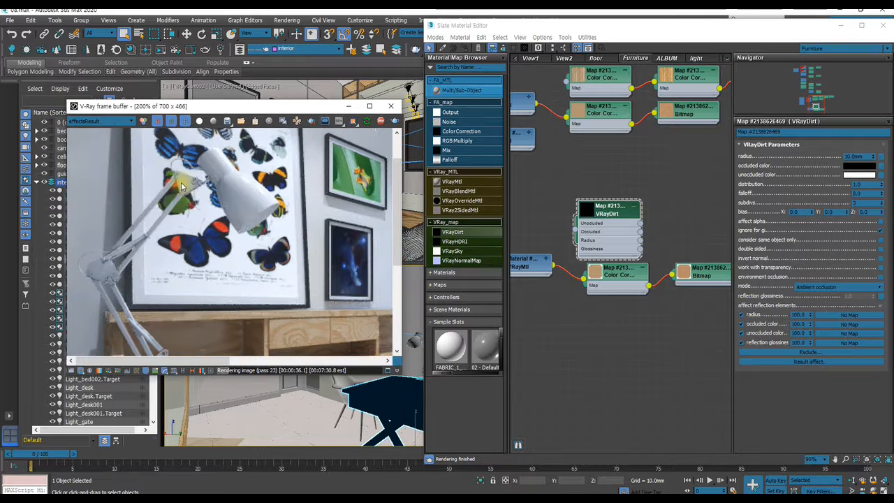
scroll(181, 185, up, 2)
scroll(183, 183, down, 2)
scroll(187, 180, up, 1)
scroll(186, 180, up, 1)
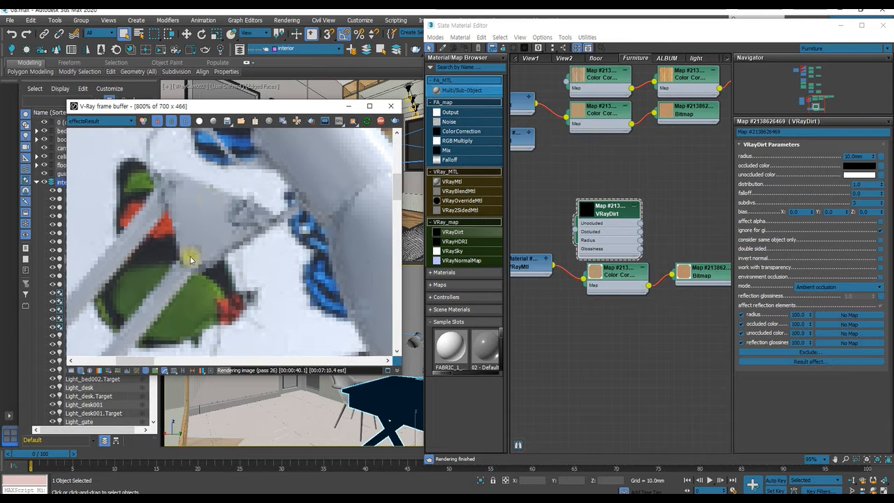
scroll(211, 237, down, 1)
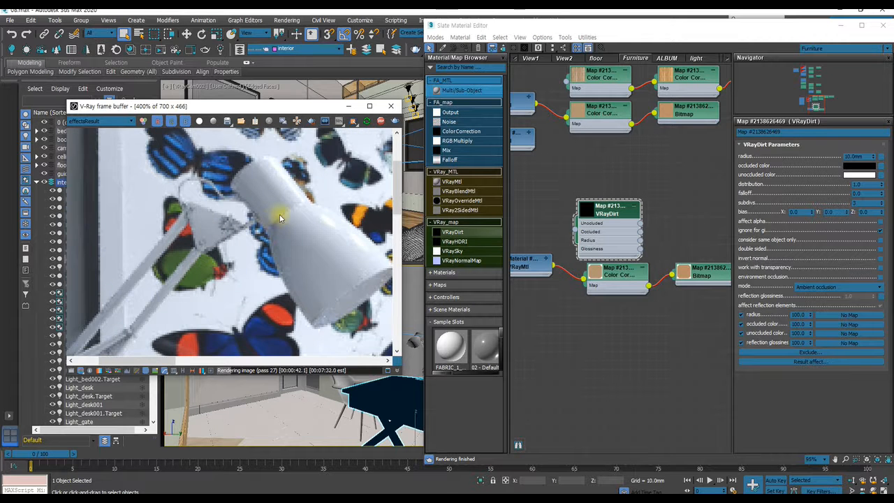
scroll(237, 241, down, 1)
scroll(145, 305, up, 1)
scroll(142, 308, down, 1)
scroll(147, 306, down, 1)
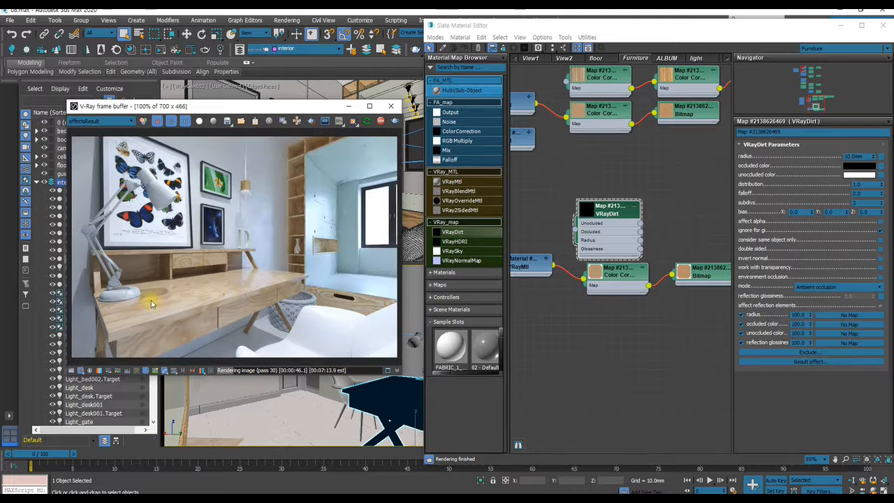
Set the VRayDirt map's occluded color to red.
drag(609, 207, 618, 198)
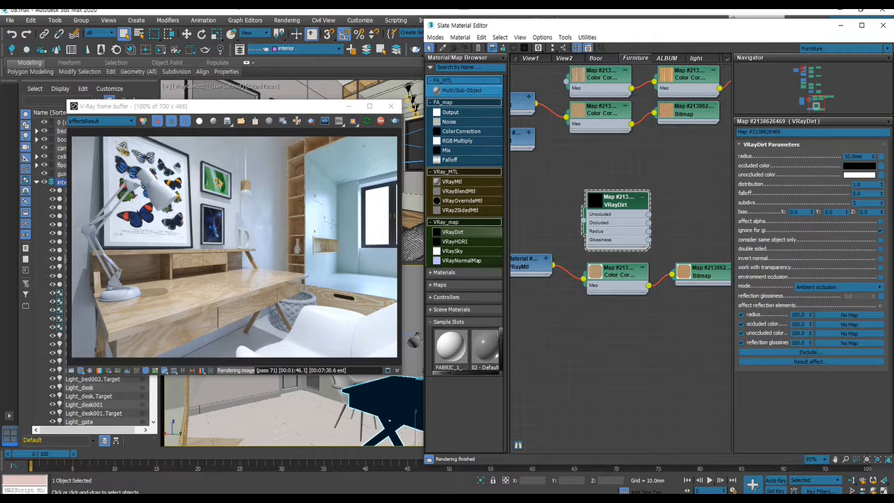
click(860, 166)
drag(538, 192, 515, 170)
click(666, 217)
click(672, 252)
Connect the VRayDirt map to the copied material's diffuse slot in place of the Color Correction map.
middle_drag(607, 230, 662, 219)
drag(638, 210, 600, 252)
click(619, 266)
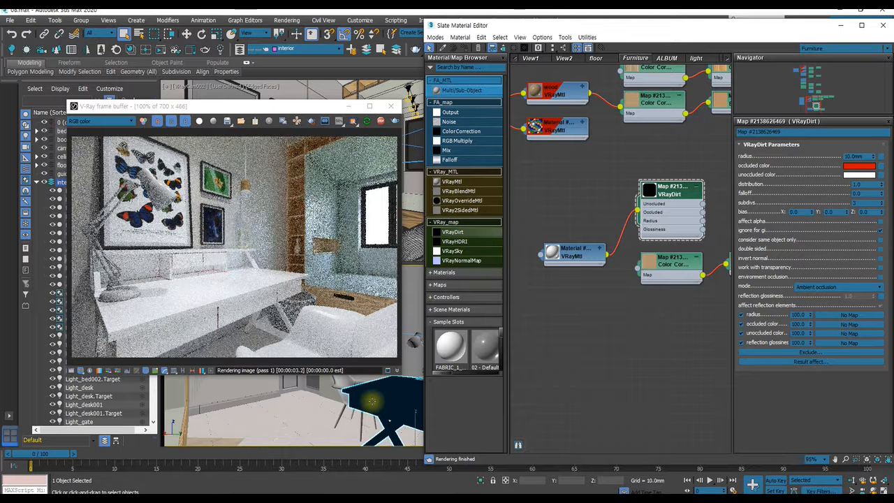
Isolate the selected desk and reposition the Slate Material Editor with the VRayDirt node network in view.
right_click(385, 339)
click(412, 256)
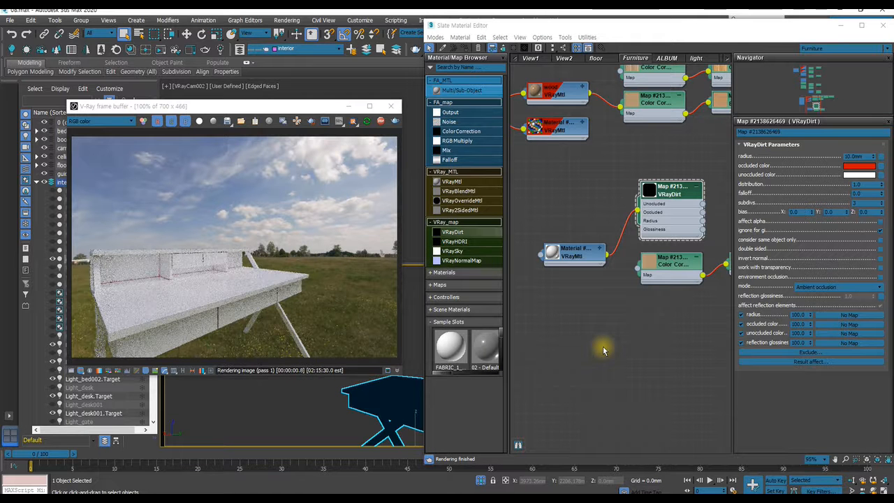
key(m)
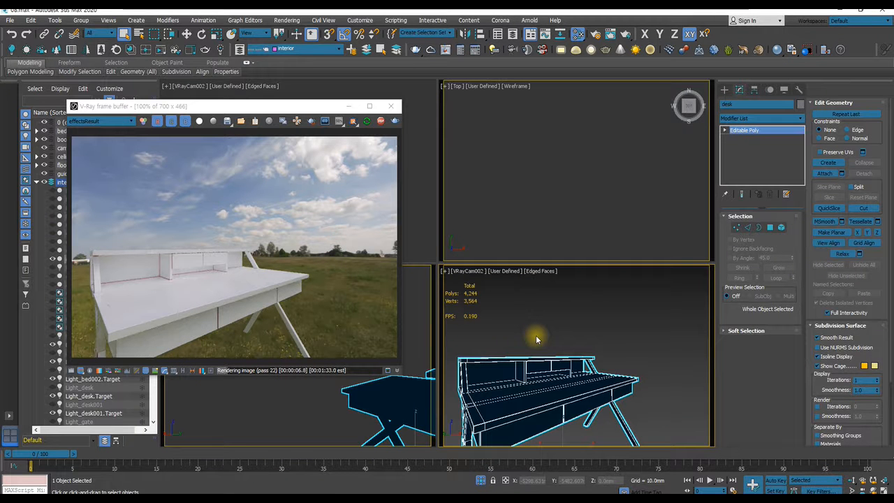
key(m)
drag(484, 47, 513, 43)
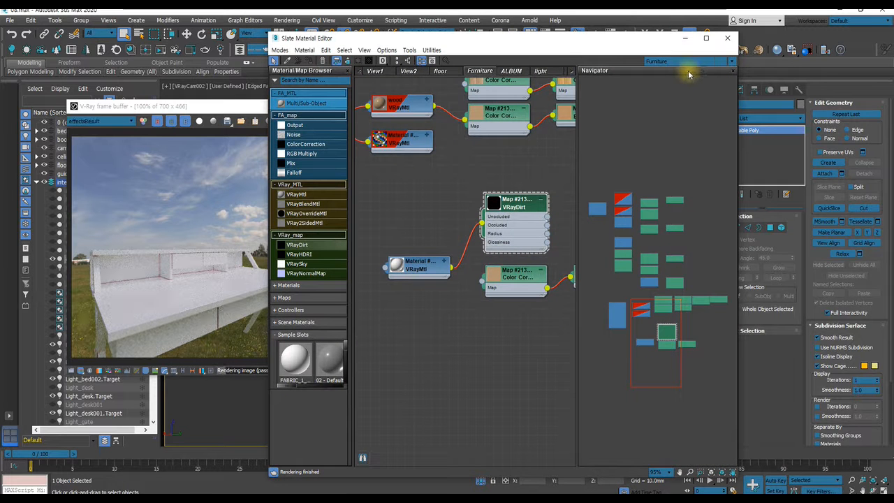
scroll(649, 261, down, 2)
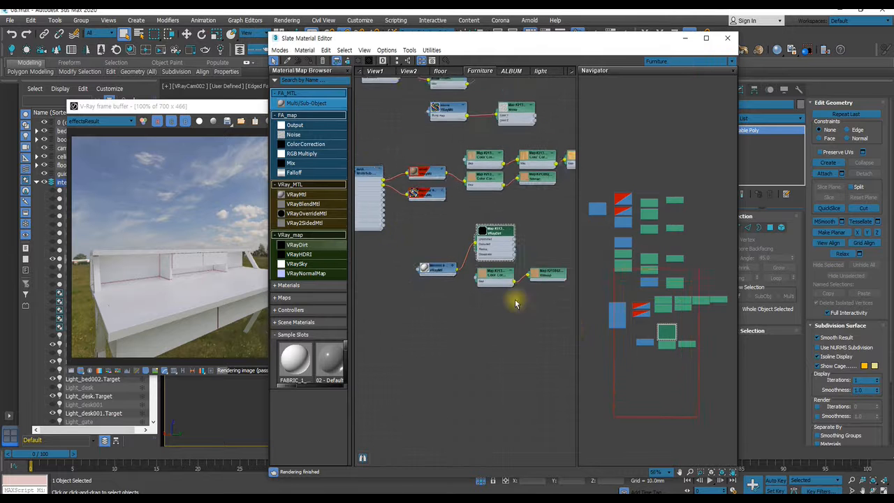
Close the Navigator in the Slate Material Editor and show the VRayDirt map's parameters in its place.
scroll(635, 274, up, 1)
click(446, 263)
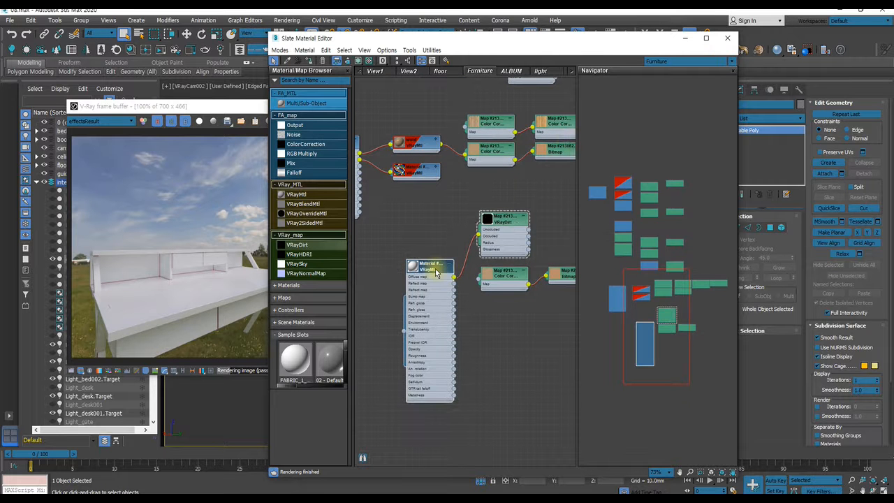
click(732, 71)
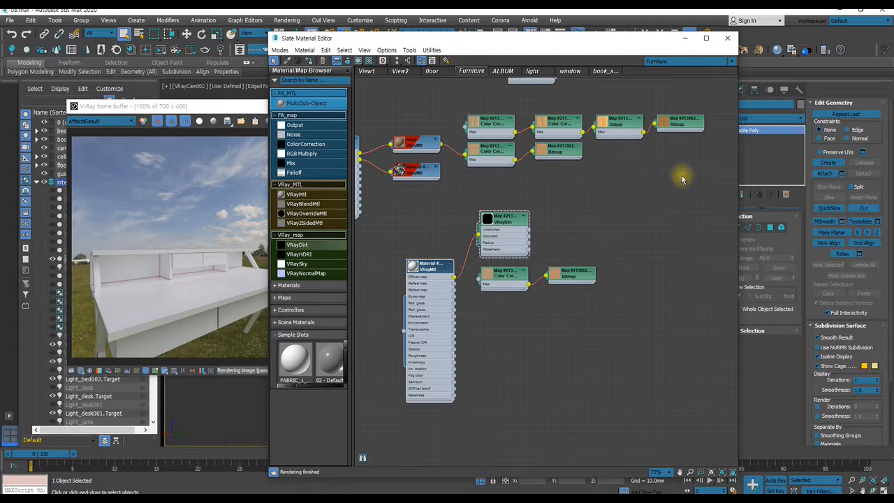
key(p)
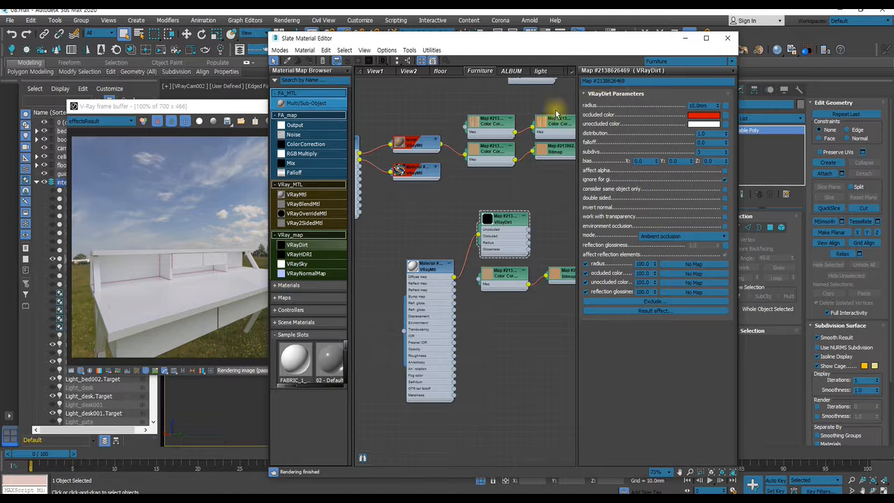
drag(567, 40, 583, 39)
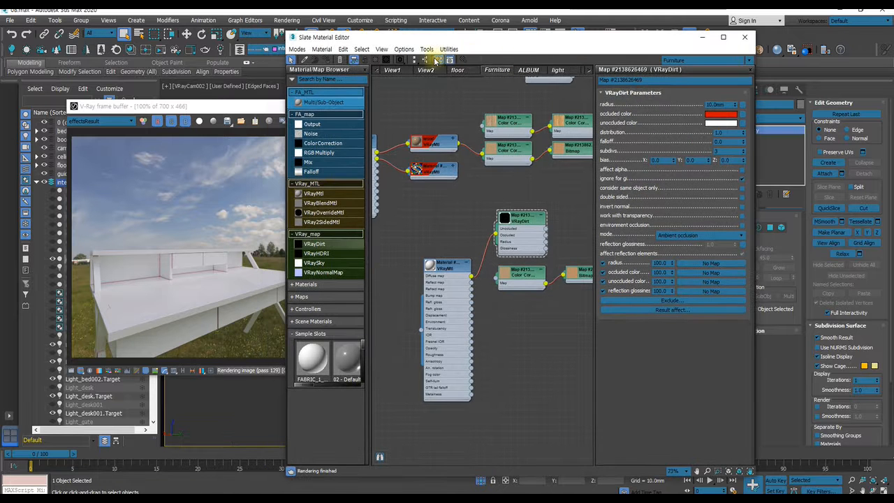
click(381, 51)
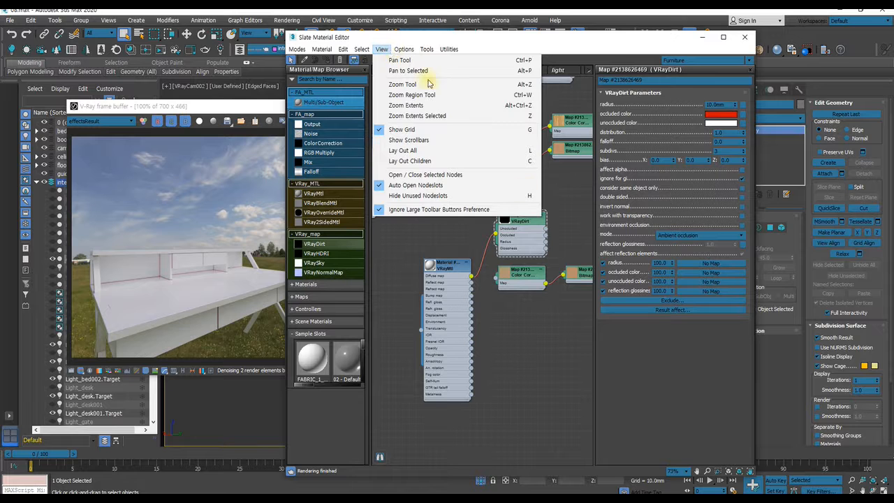
click(673, 372)
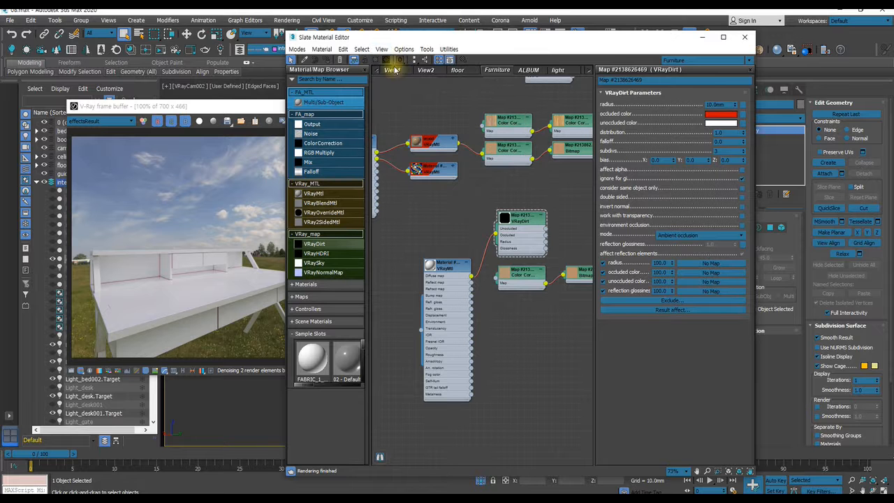
right_click(428, 98)
click(412, 89)
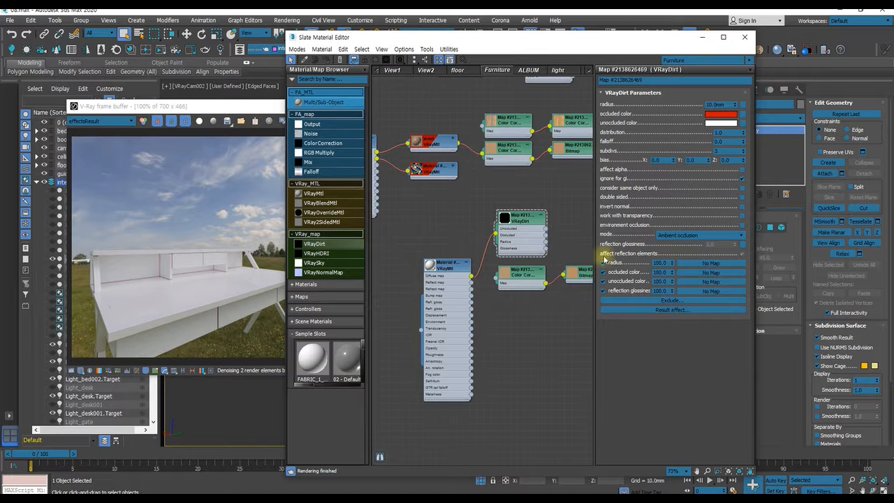
click(404, 48)
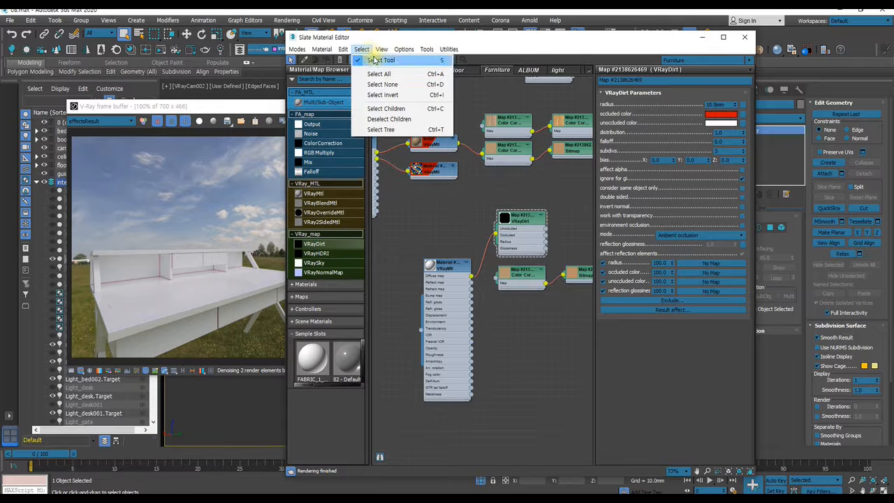
mouse_move(380, 46)
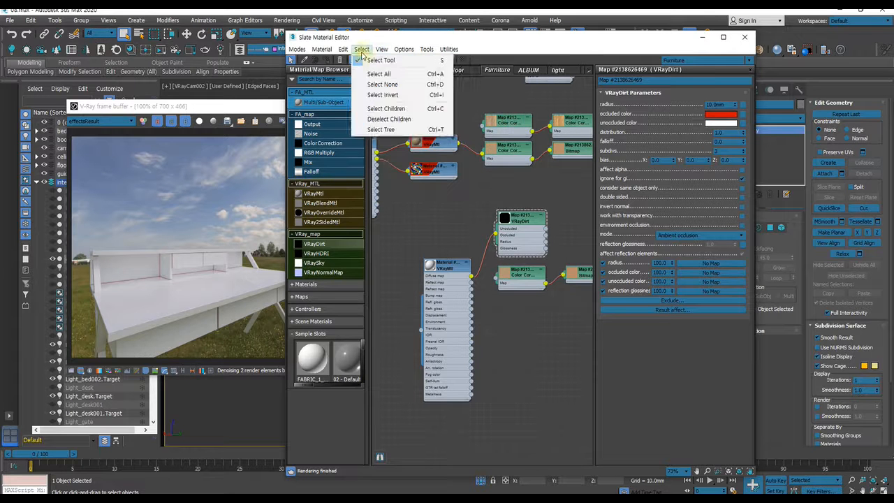
mouse_move(345, 53)
click(682, 365)
right_click(682, 365)
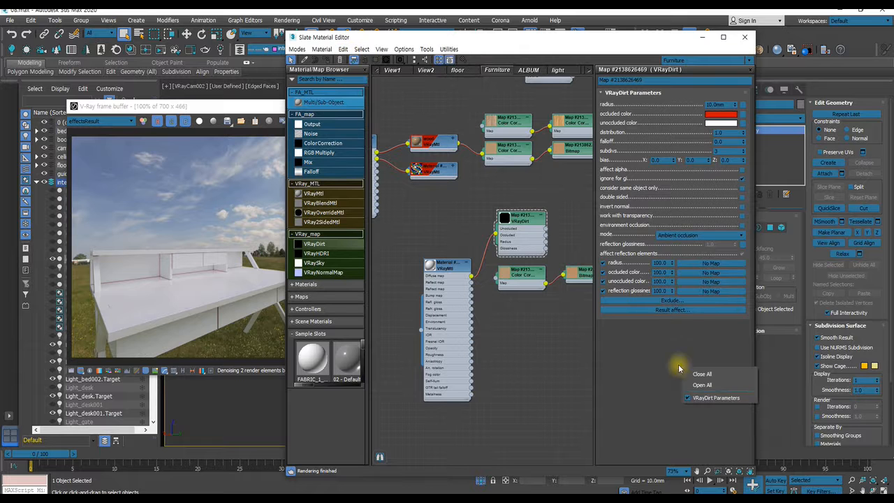
click(632, 74)
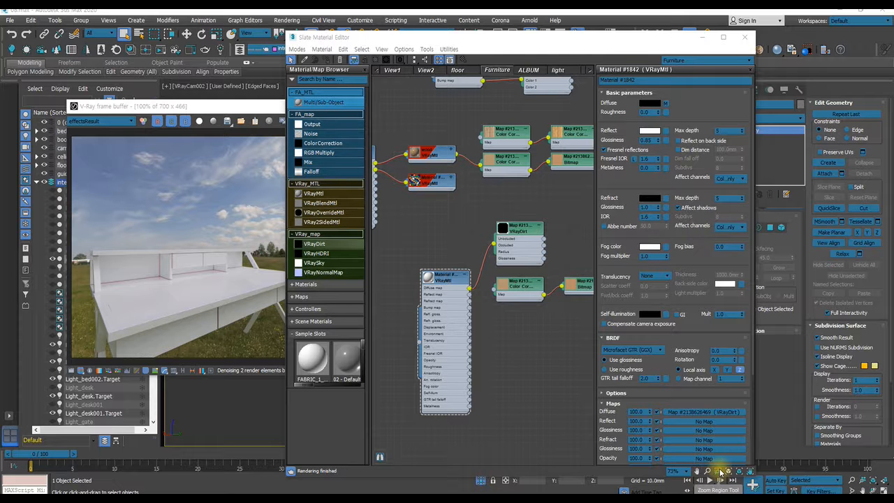
Orbit the perspective view until the render shows the whole desk, and place the material editor beside the render window.
drag(404, 37, 523, 22)
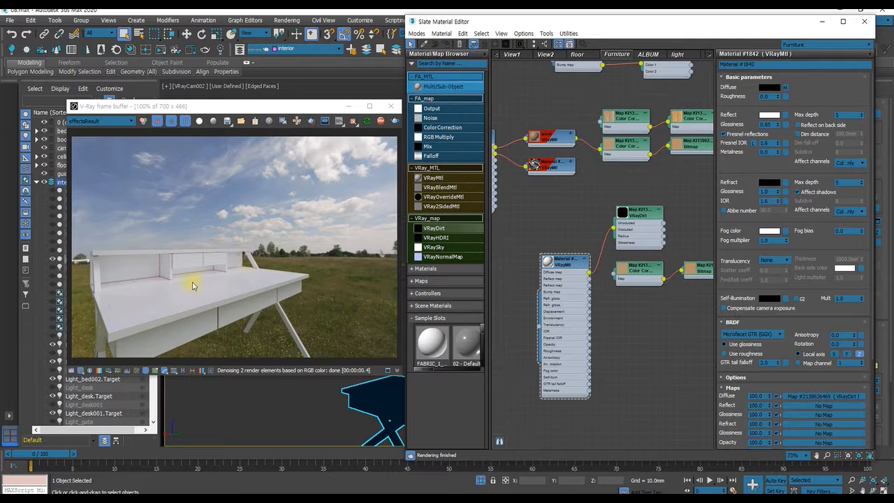
key(m)
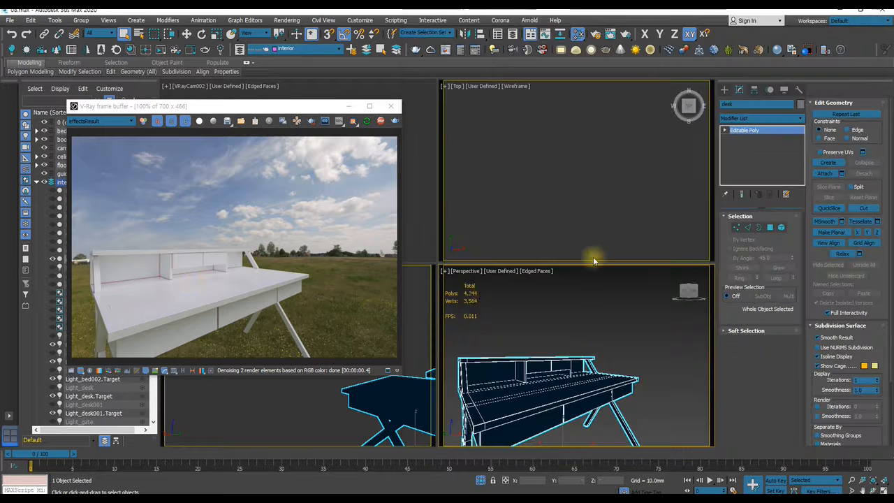
alt+middle_drag(537, 304, 571, 334)
key(m)
drag(750, 21, 689, 31)
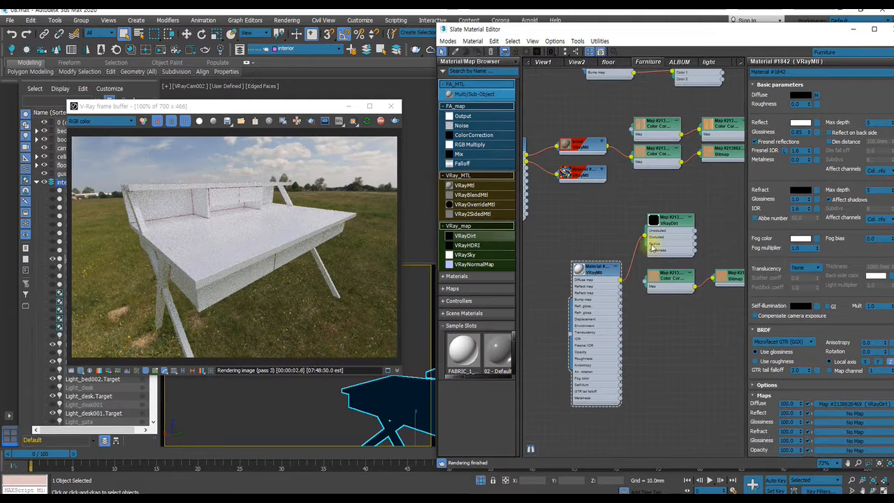
Open the VRayDirt map's parameters, make them fully visible beside the render, and set the radius to 200 mm.
scroll(700, 226, up, 2)
double_click(670, 222)
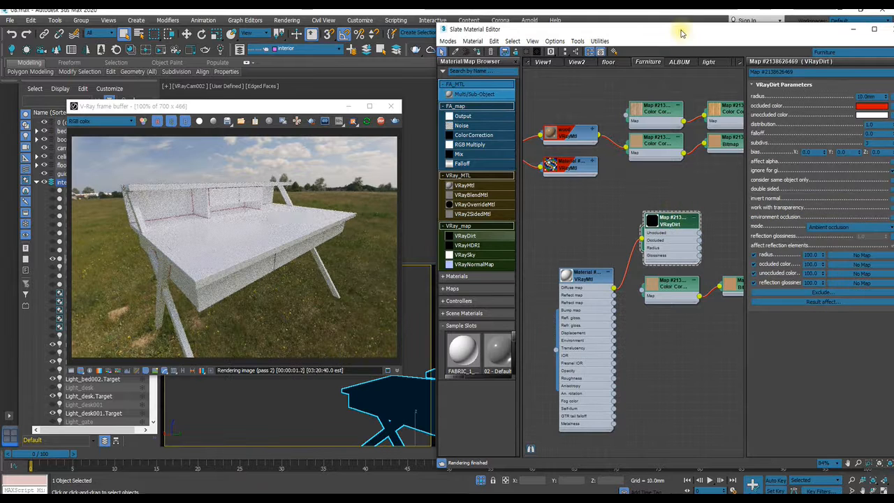
drag(696, 31, 644, 24)
drag(853, 85, 829, 86)
drag(581, 26, 637, 32)
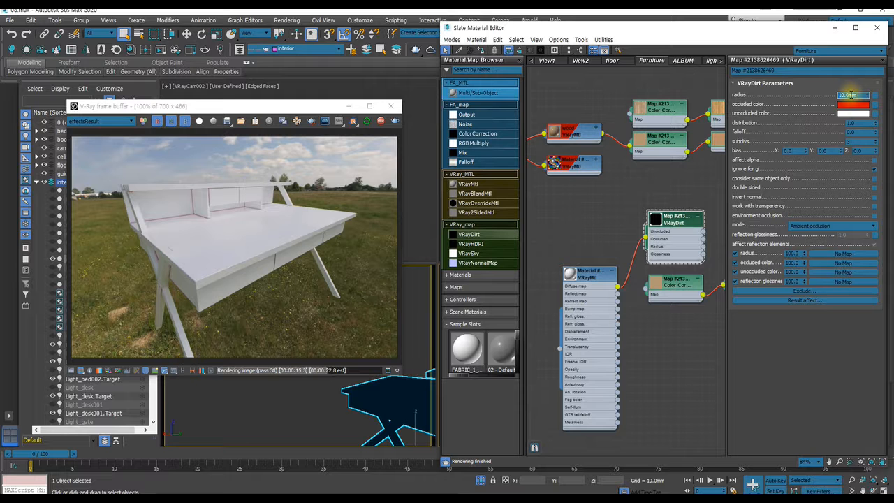
text(200)
key(Return)
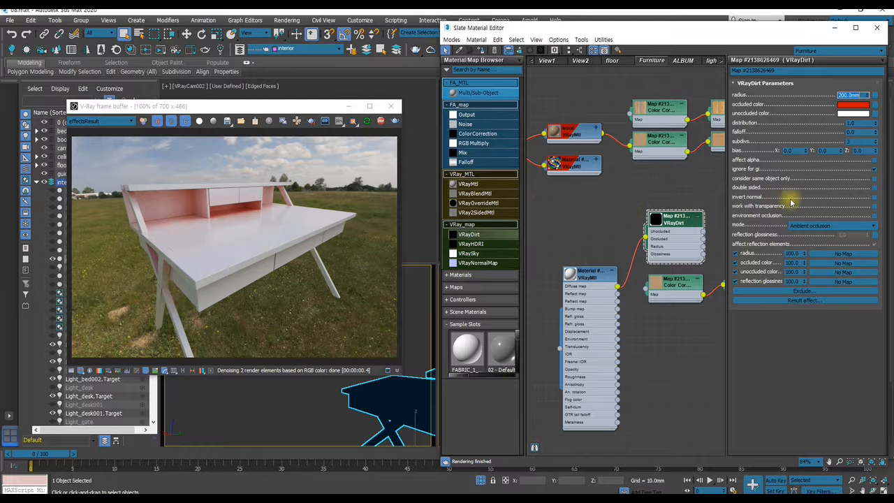
Enable invert normal on the VRayDirt map and set its radius to 15 mm.
click(874, 197)
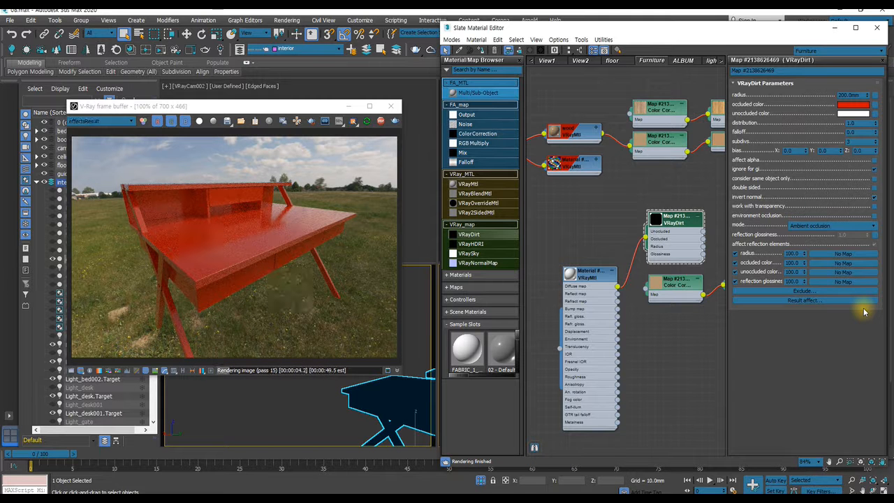
double_click(848, 93)
text(1)
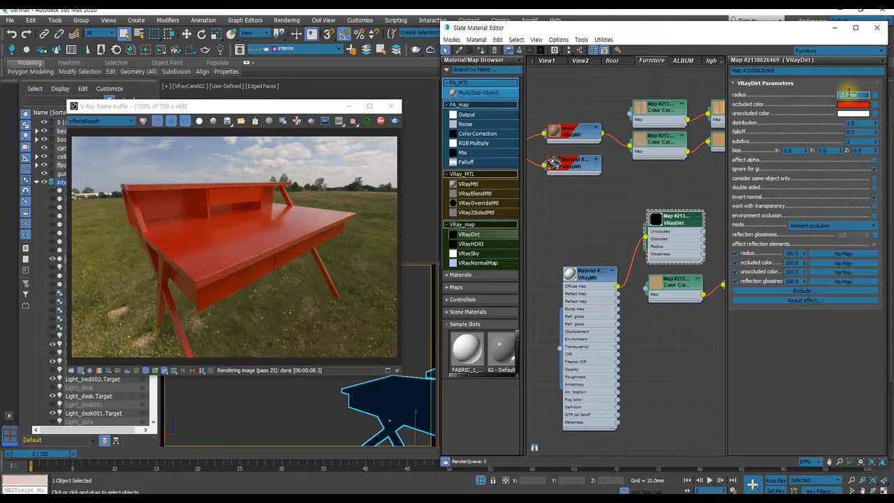
text(5)
key(Return)
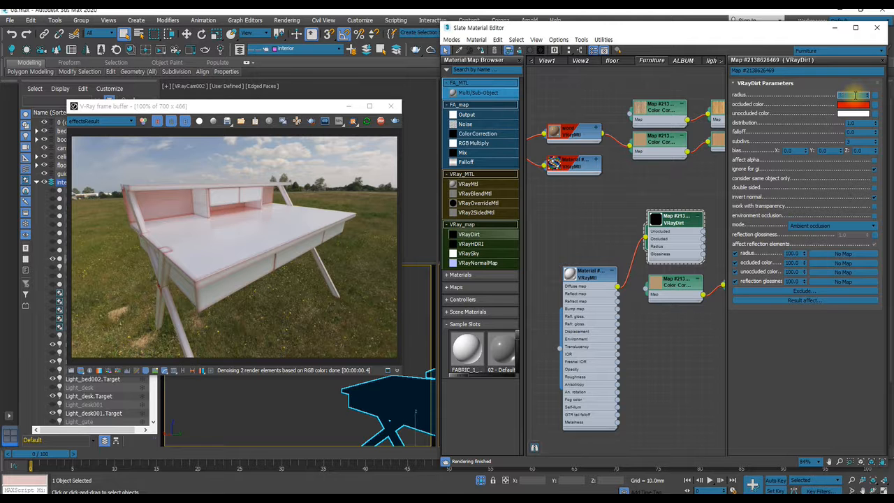
Set the VRayDirt radius to 100 mm and lower the distribution to a negative value below -4.5.
key(Return)
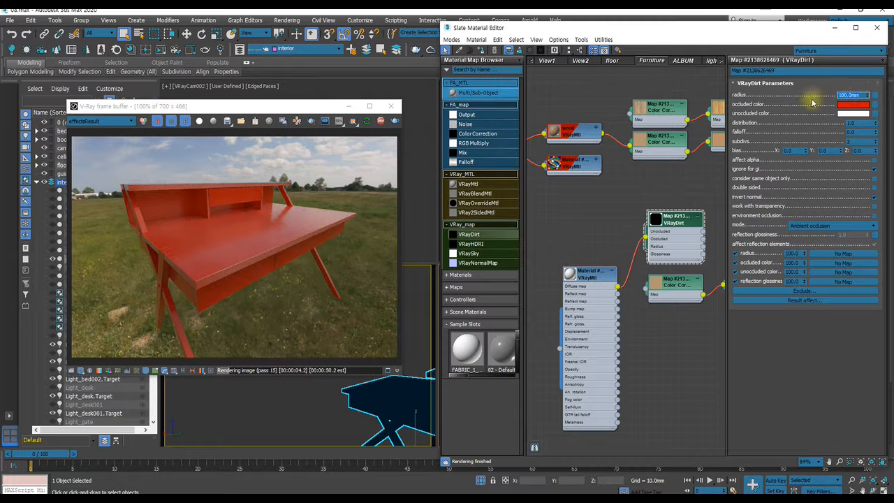
drag(876, 125, 891, 164)
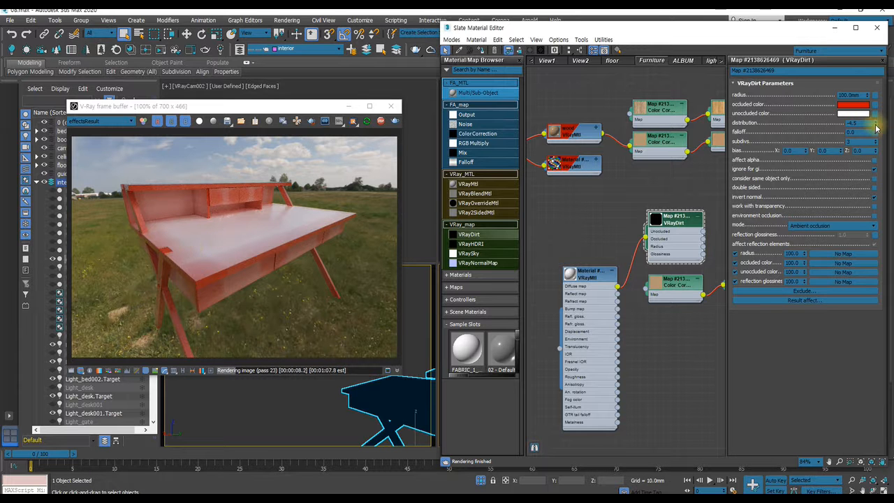
drag(874, 124, 875, 147)
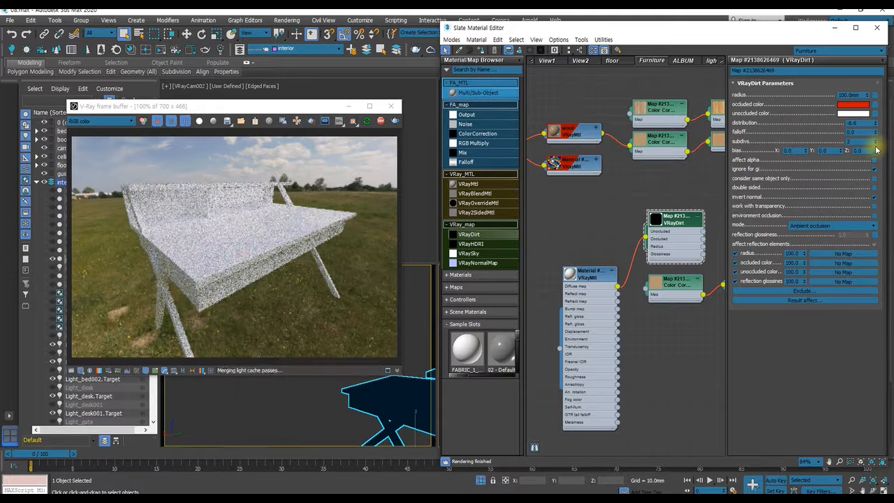
Set the VRayDirt radius to 15 mm and try high positive distribution values such as 152.6.
double_click(853, 94)
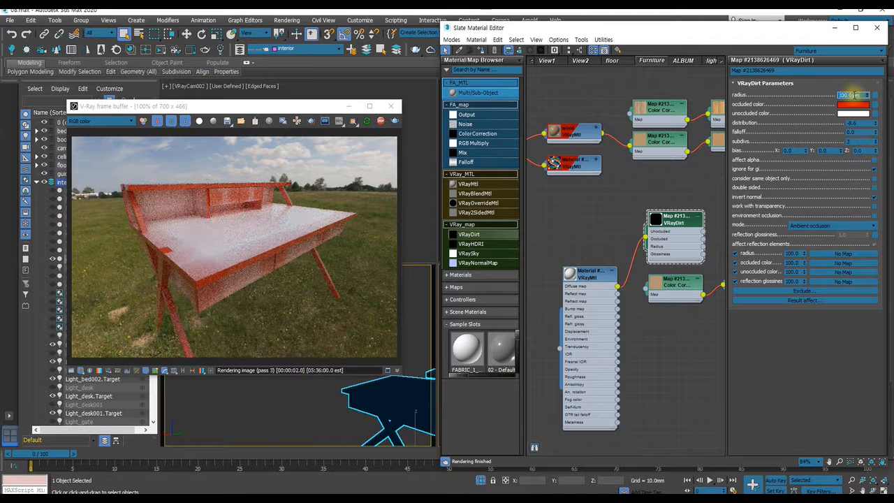
text(15)
key(Return)
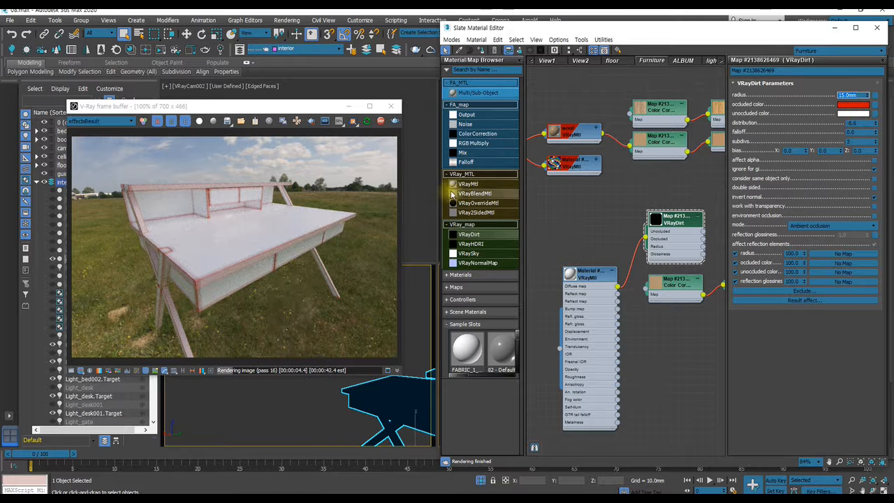
drag(877, 126, 878, 328)
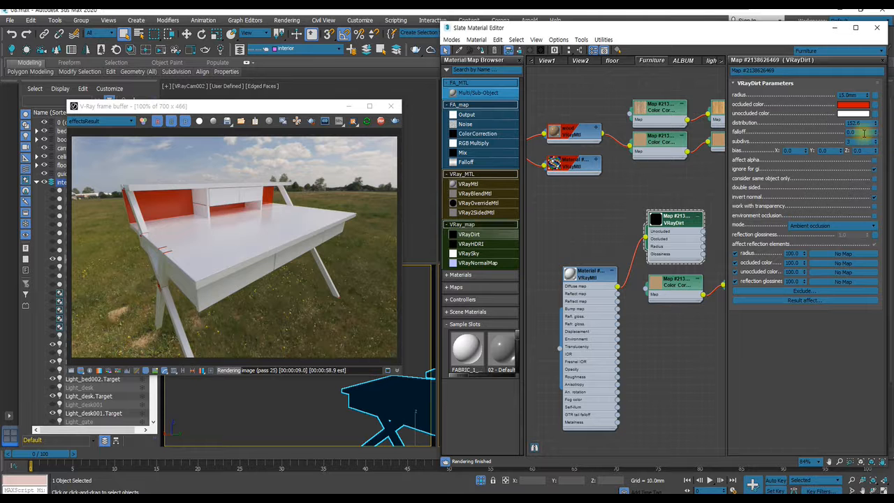
drag(874, 123, 848, 499)
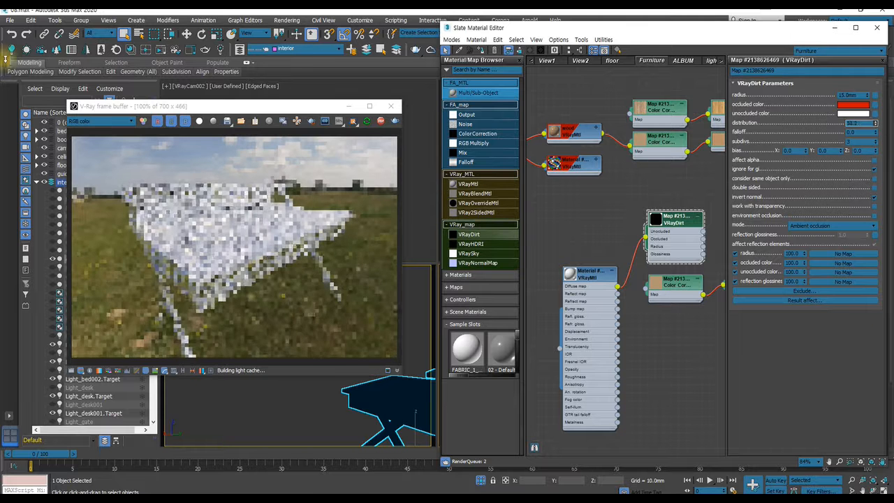
Set the VRayDirt distribution to -50 and examine the desk's edges and corners close up in the render.
double_click(855, 123)
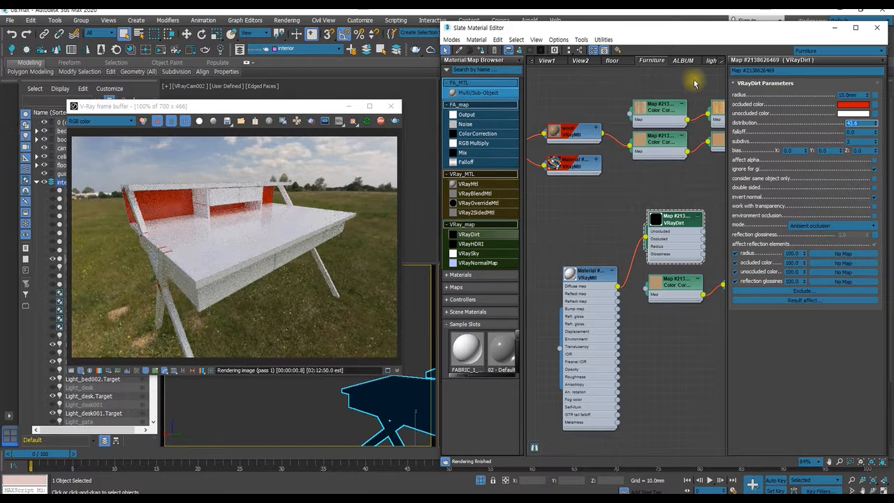
text(-50)
key(Return)
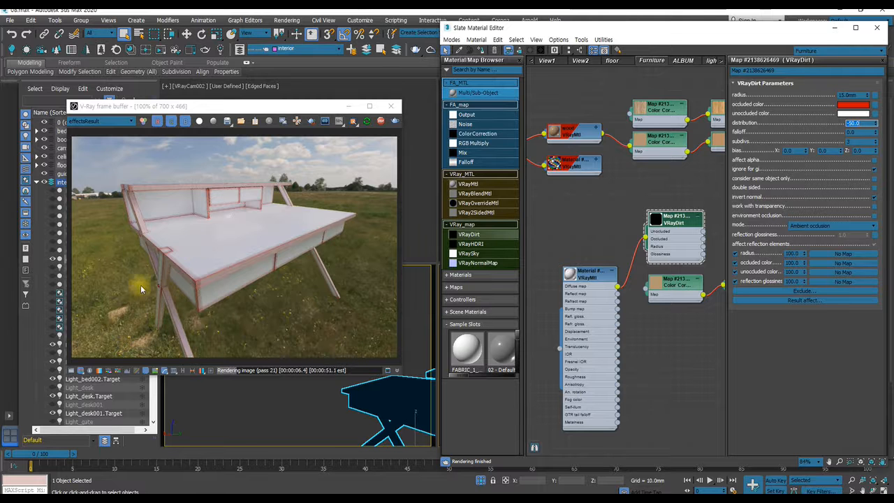
scroll(157, 289, up, 2)
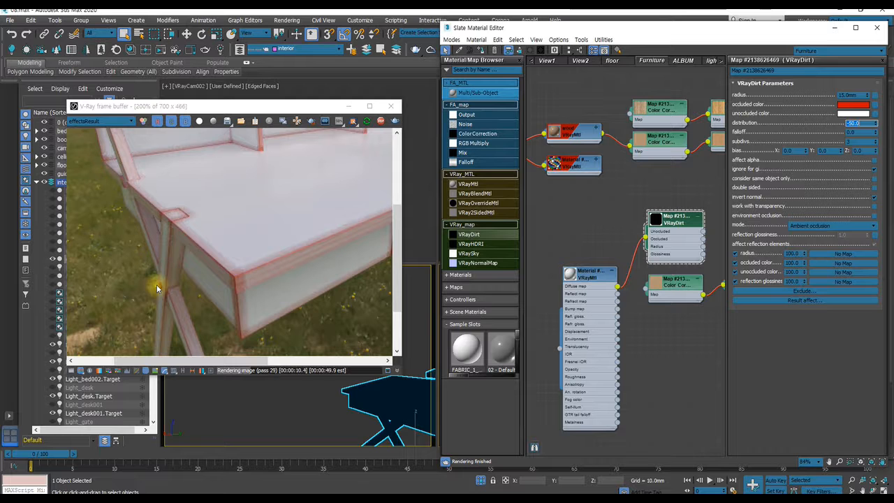
middle_drag(226, 176, 216, 219)
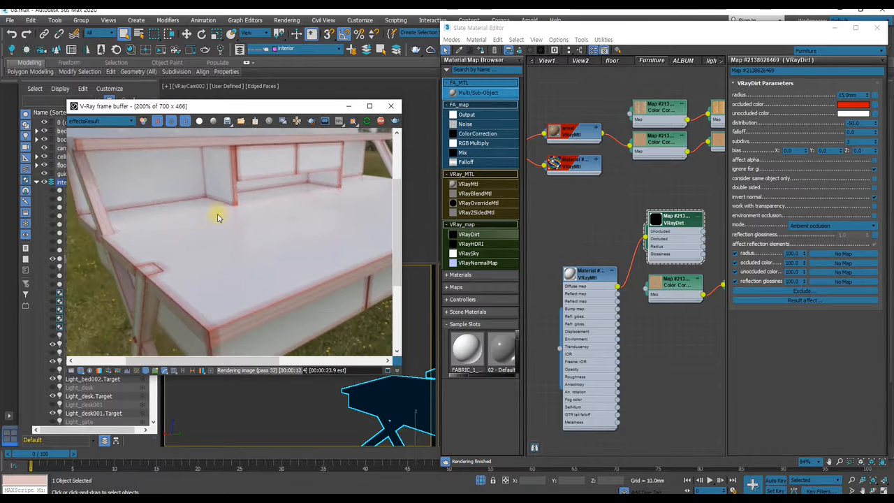
scroll(190, 243, down, 2)
scroll(149, 274, up, 2)
scroll(149, 274, down, 2)
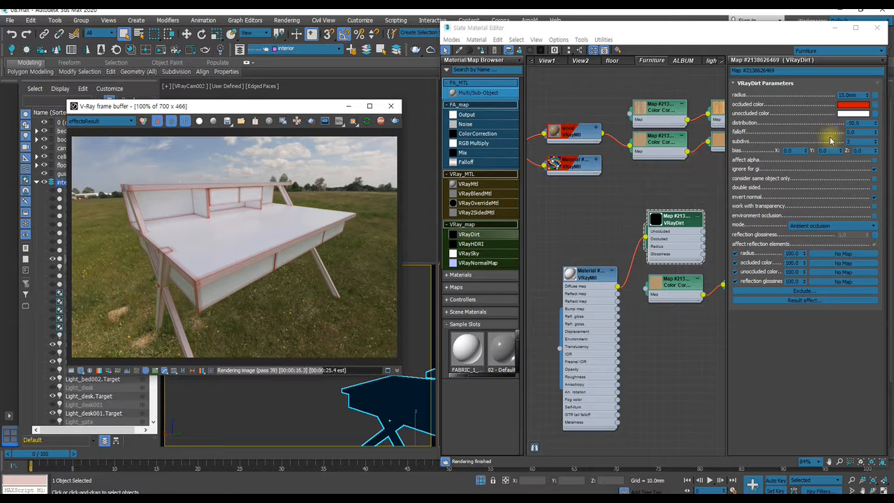
Set the VRayDirt radius to 50 mm and lower the distribution to -80.
double_click(847, 95)
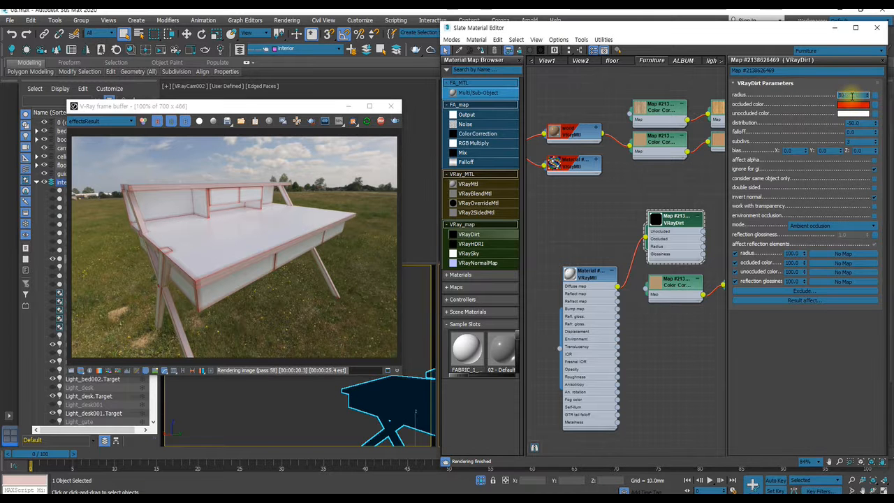
text(50)
key(Return)
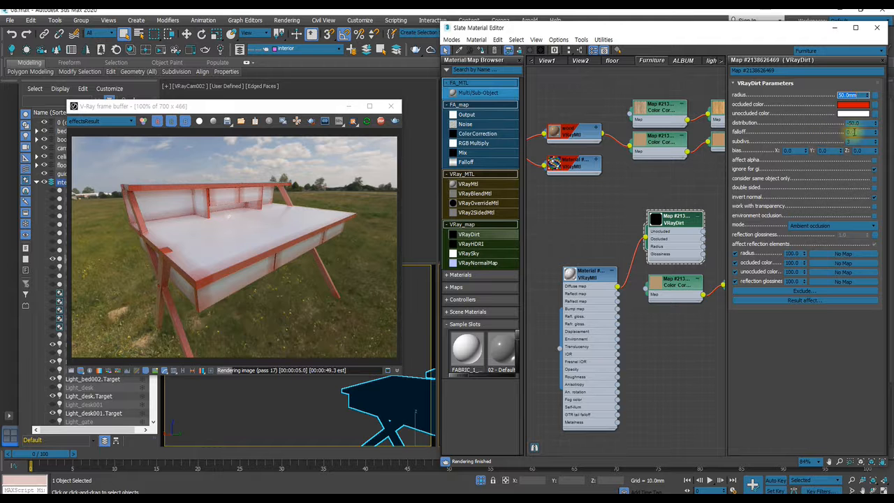
drag(876, 125, 872, 233)
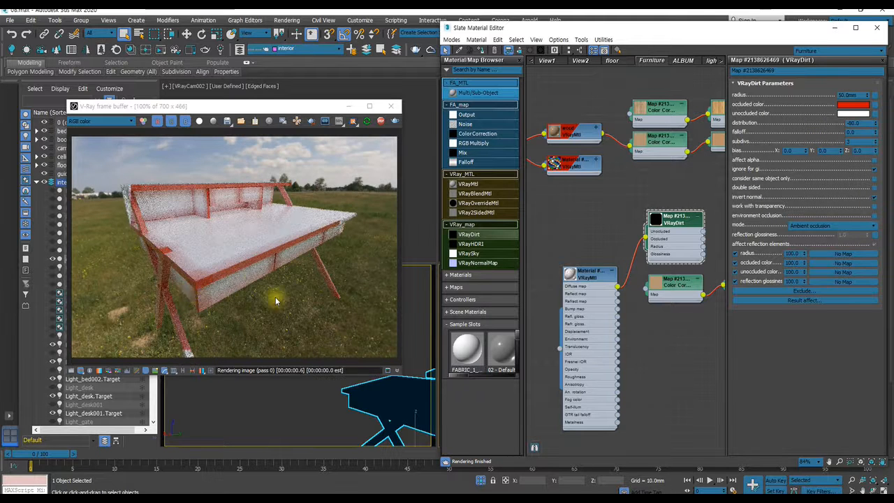
Try stronger negative VRayDirt distribution values of -150 and -200 on the desk.
double_click(855, 123)
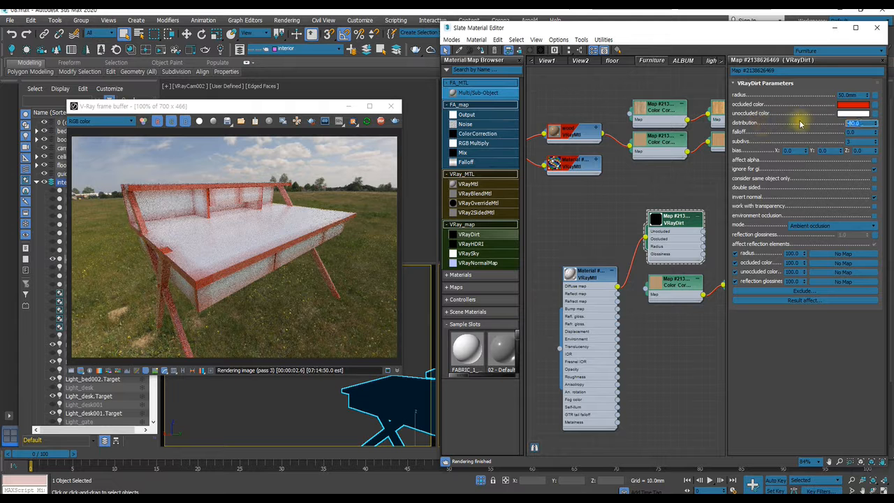
text(-150)
key(Return)
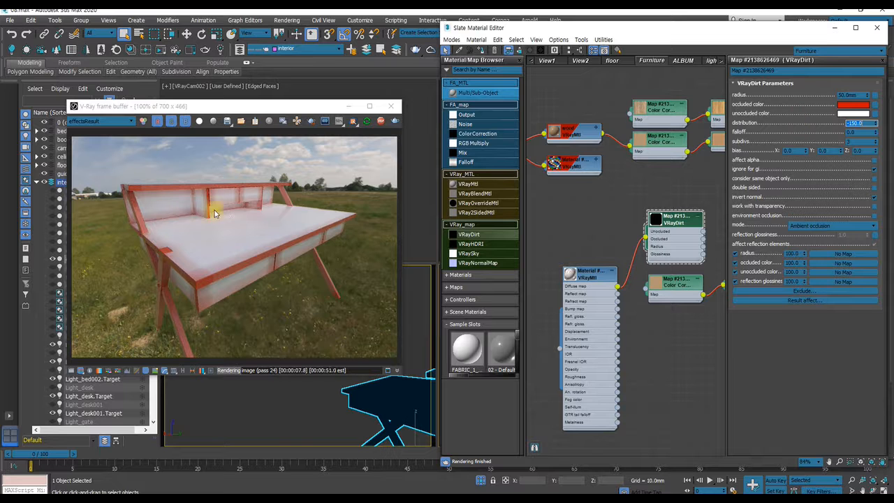
text(200)
key(Return)
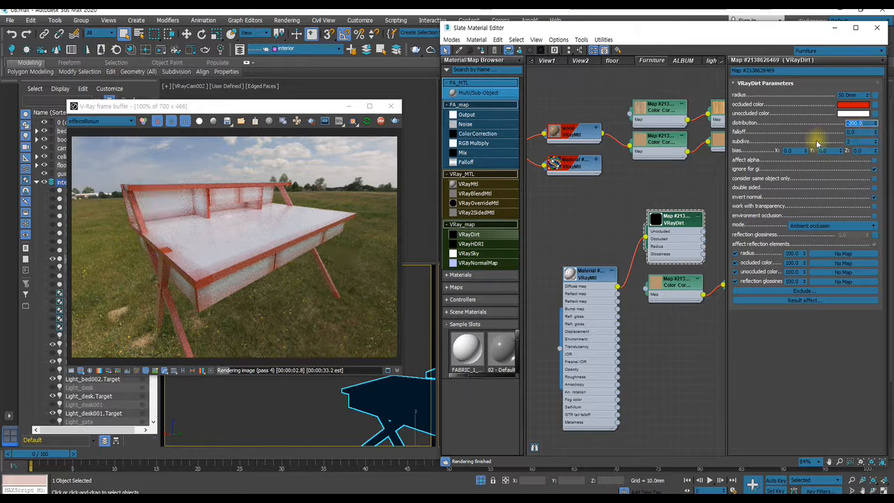
Try smaller VRayDirt radius values of 30 mm and 15 mm on the desk.
drag(856, 97, 787, 94)
text(30)
key(Return)
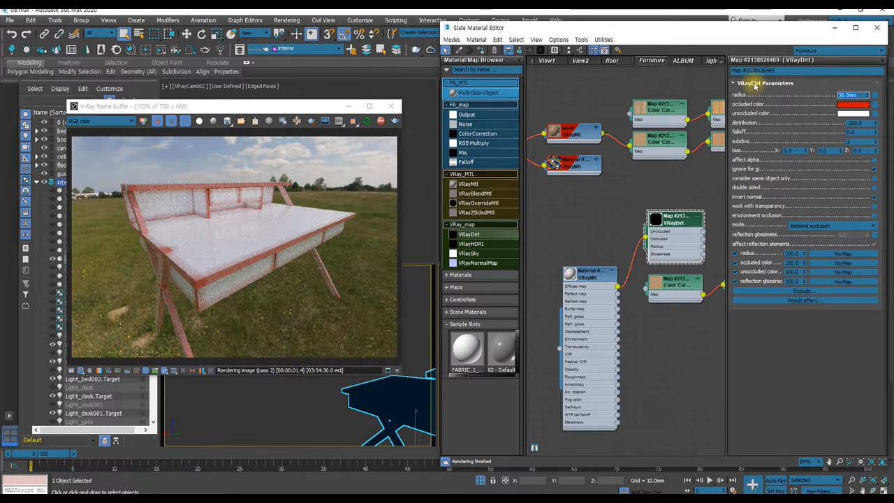
text(15)
key(Return)
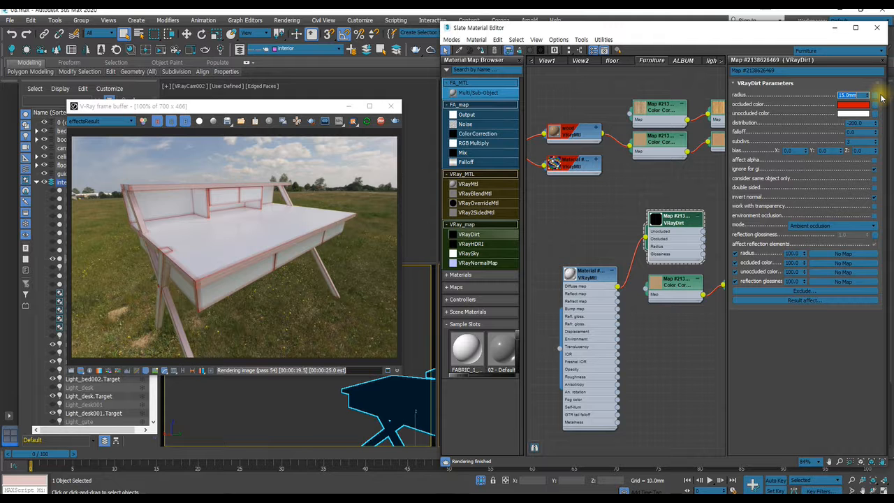
middle_drag(641, 254, 627, 270)
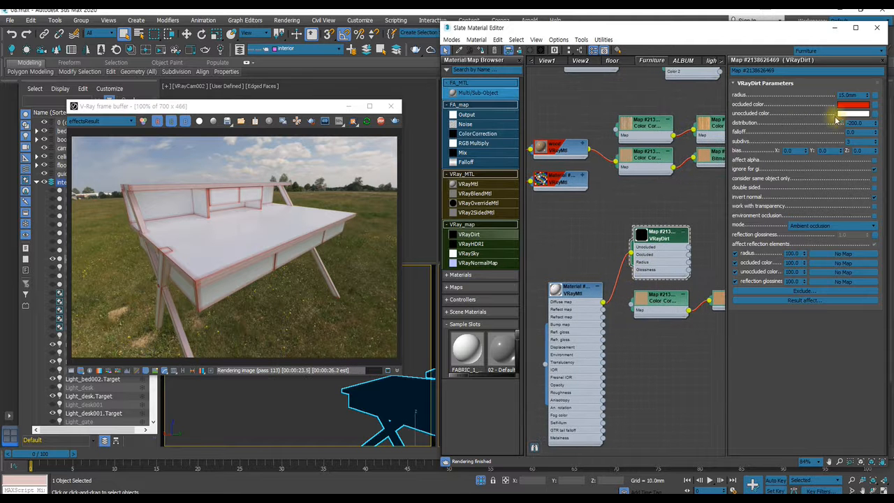
Set the VRayDirt distribution to -10 and its radius to 50 mm.
double_click(856, 123)
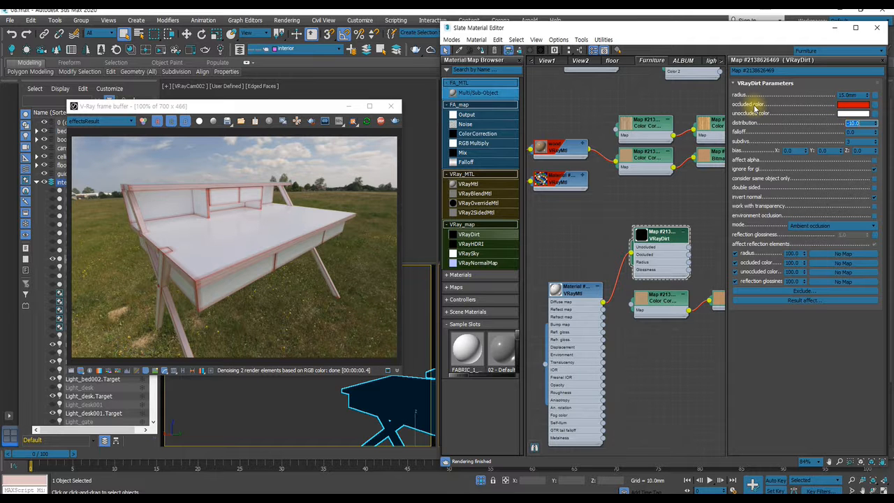
text(-10)
key(Return)
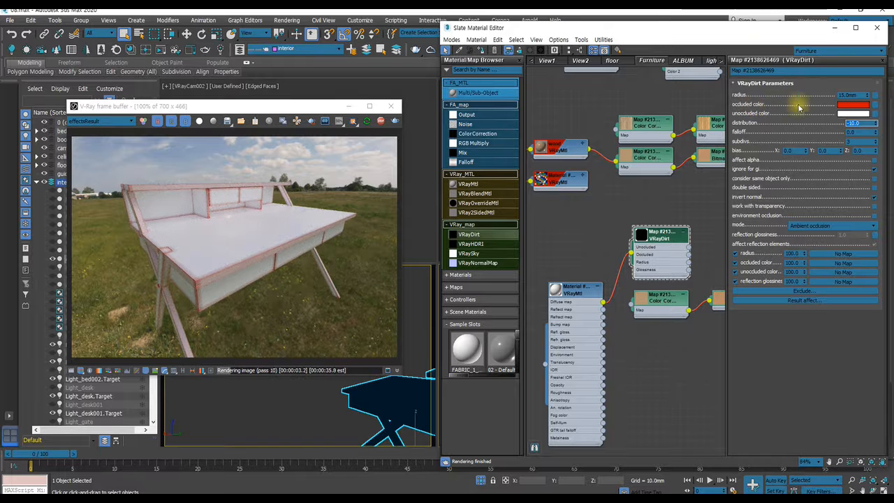
double_click(857, 95)
text(50)
key(Return)
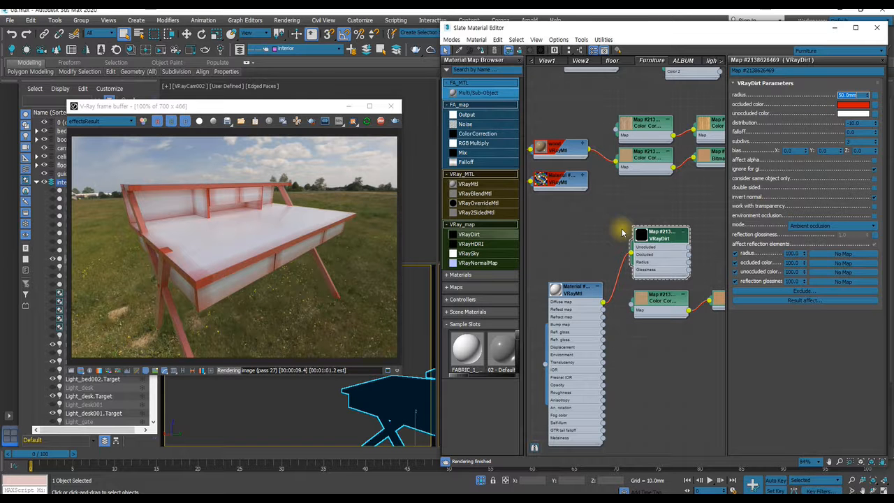
Add a Noise map to the node view and connect it to the VRayDirt radius input.
middle_drag(519, 223, 534, 171)
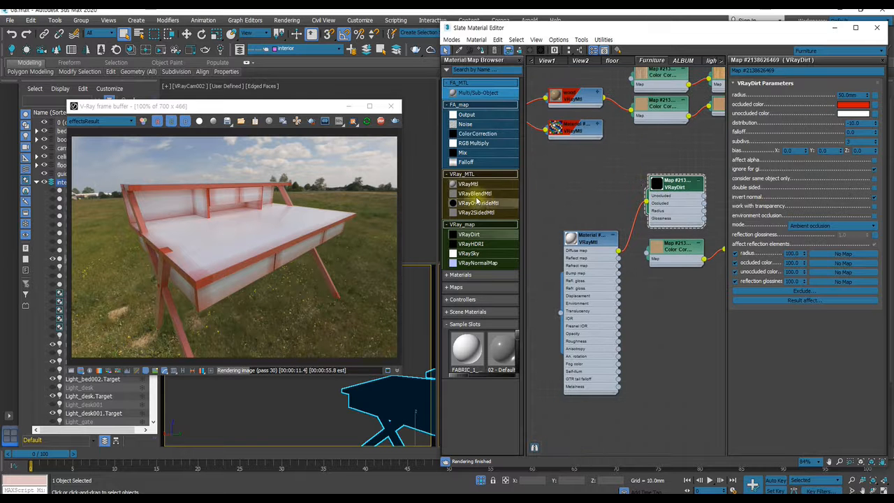
drag(465, 124, 677, 307)
middle_drag(665, 288, 590, 315)
drag(608, 339, 675, 198)
middle_drag(675, 199, 648, 221)
scroll(651, 223, up, 1)
drag(654, 231, 592, 268)
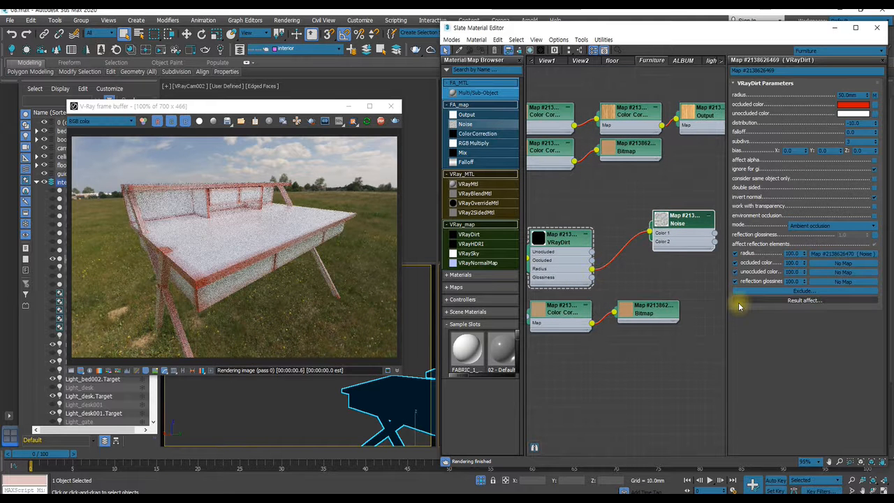
Place the Noise map closer to the VRayDirt node and set its noise size to 50.
drag(690, 221, 650, 232)
double_click(651, 233)
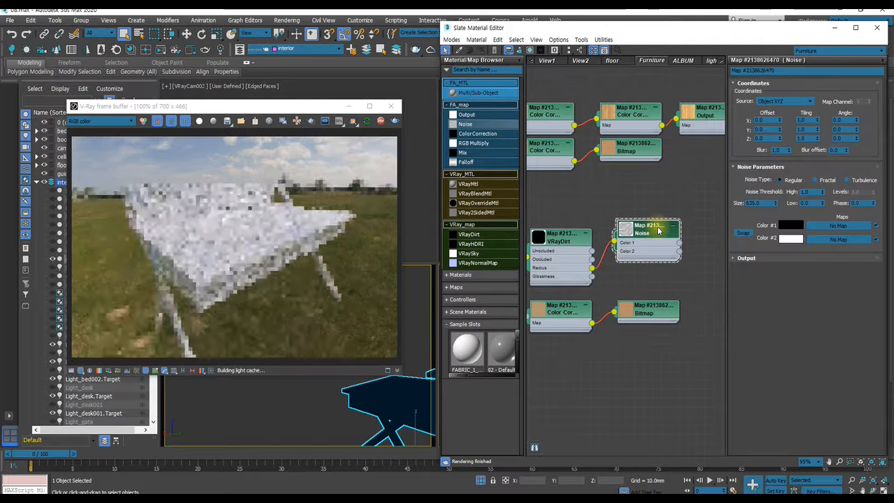
double_click(756, 202)
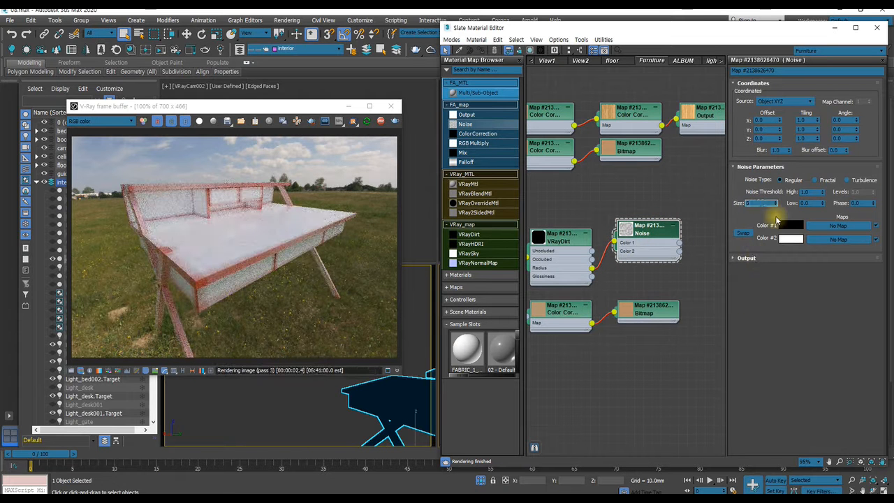
text(50)
key(Return)
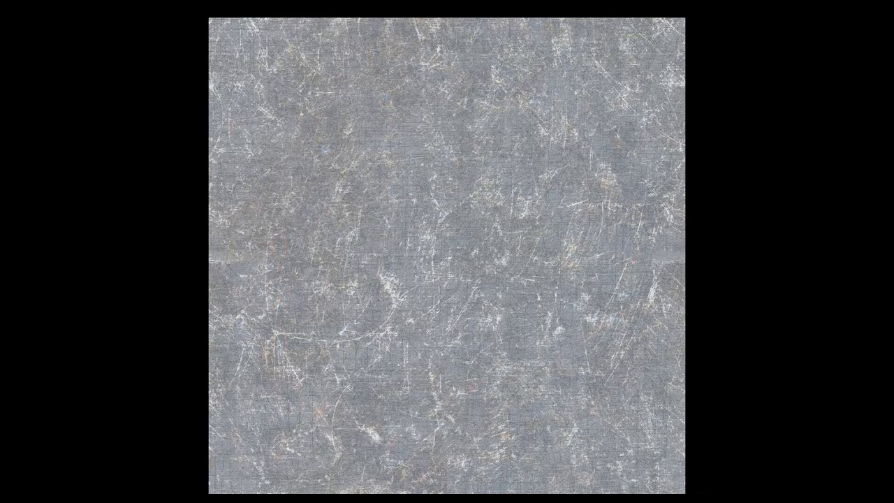
Examine the scratch and grunge texture images in the image viewer as candidates for the radius map.
click(476, 266)
scroll(475, 266, down, 1)
scroll(475, 266, up, 1)
click(475, 266)
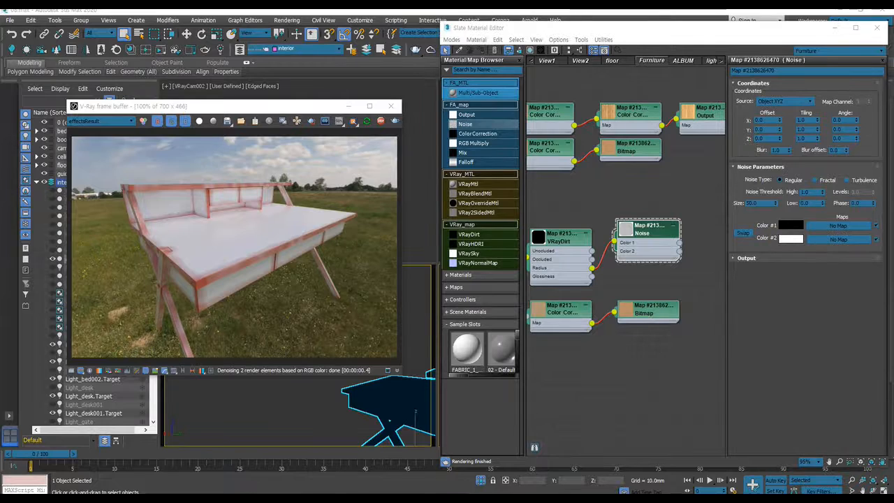
key(alt+Tab)
key(alt+Tab)
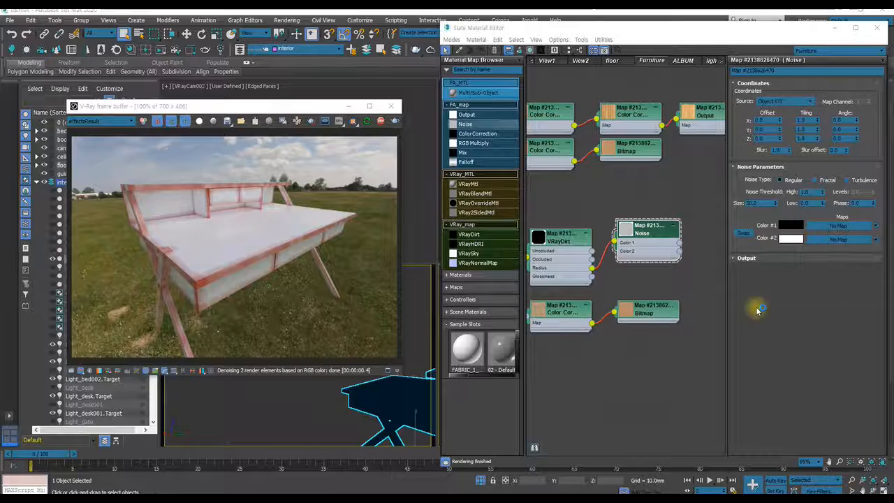
key(alt+Tab)
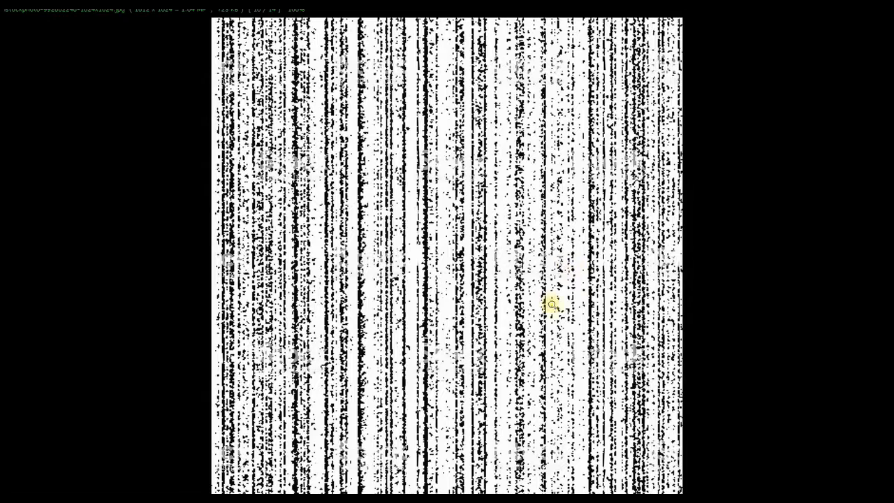
key(alt+Tab)
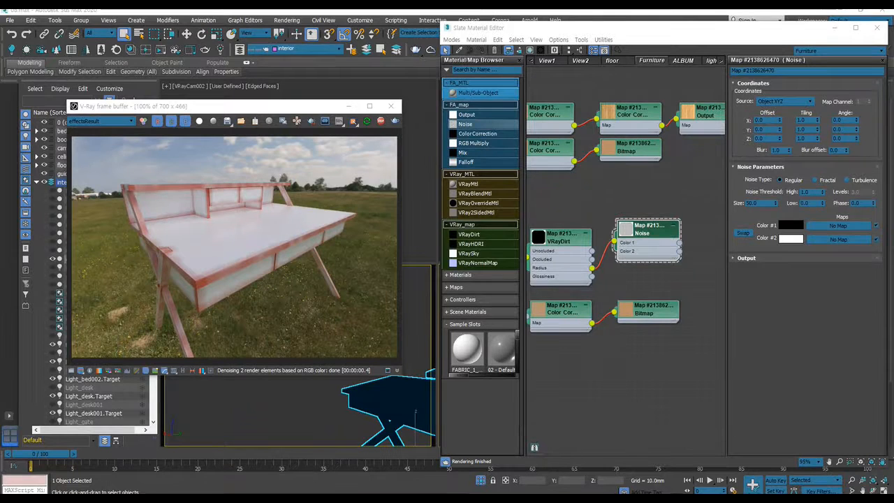
key(alt+Tab)
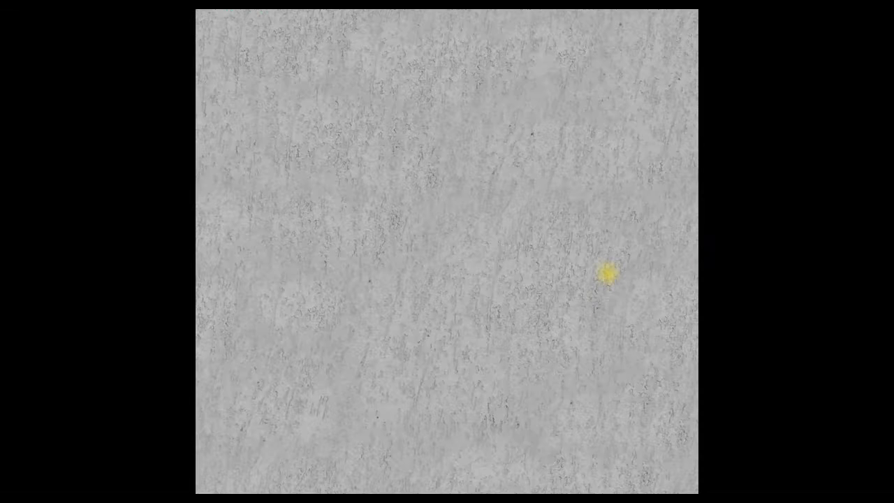
key(alt+Tab)
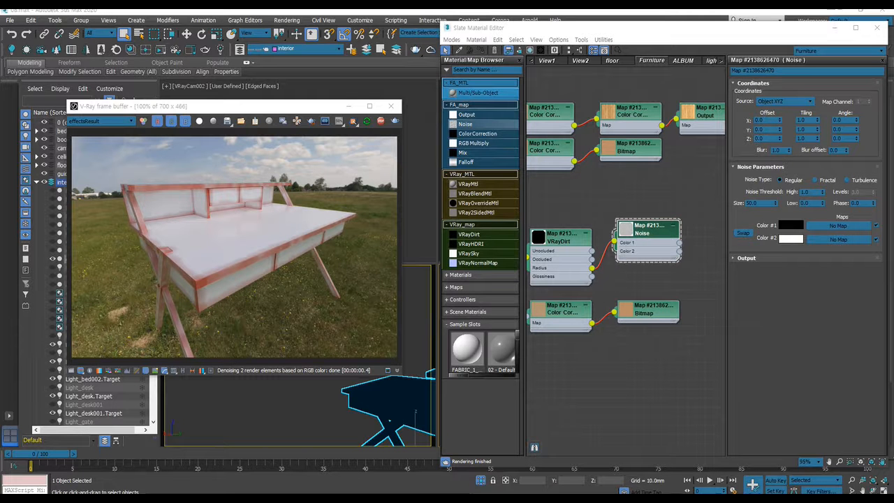
Bring in "Tileable metal eroded scratch texture background 01" as a Bitmap and connect it to the VRayDirt radius in place of the Noise map.
drag(758, 210, 638, 344)
drag(893, 109, 657, 109)
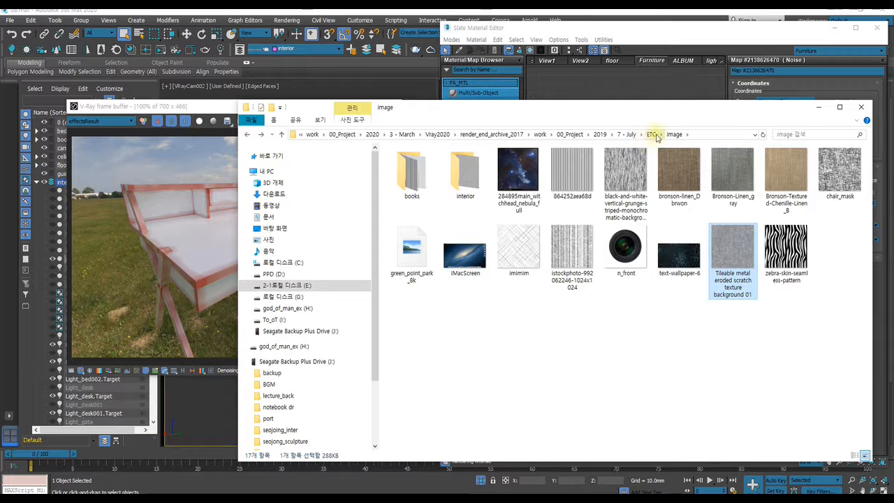
drag(646, 107, 893, 109)
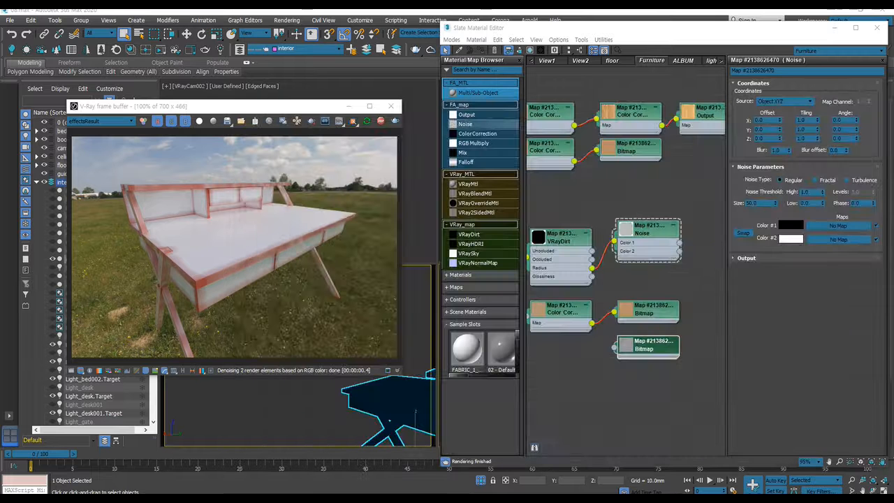
middle_drag(648, 303, 682, 328)
drag(688, 379, 682, 313)
middle_drag(651, 314, 692, 294)
drag(691, 294, 666, 278)
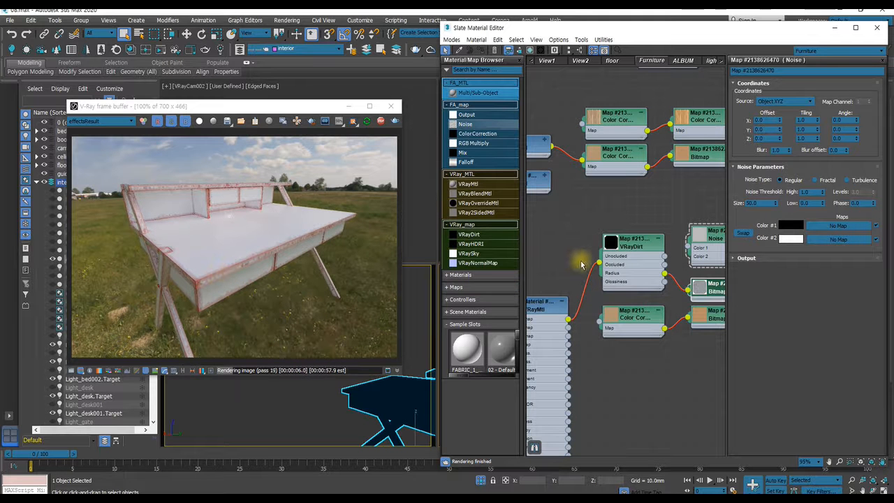
Move the unused Noise node below the other maps and place the scratch Bitmap beside the VRayDirt node.
middle_drag(691, 259, 568, 263)
click(589, 239)
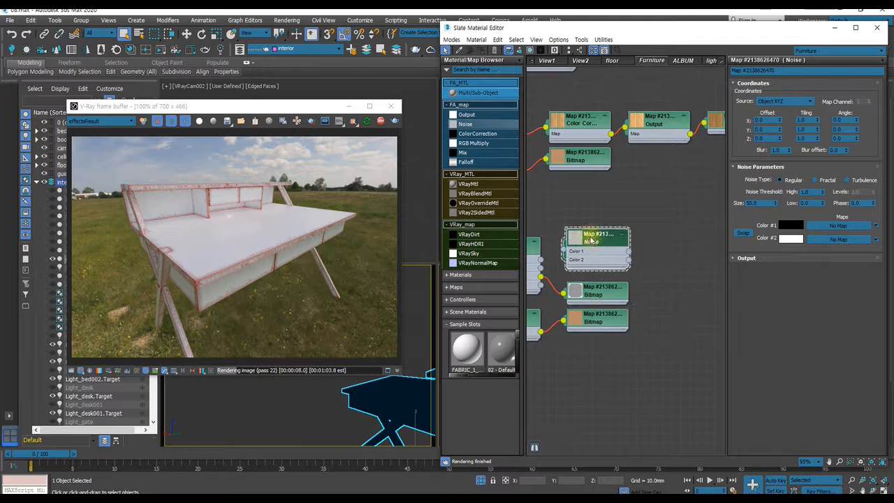
drag(590, 239, 583, 386)
middle_drag(604, 293, 634, 269)
drag(634, 270, 633, 236)
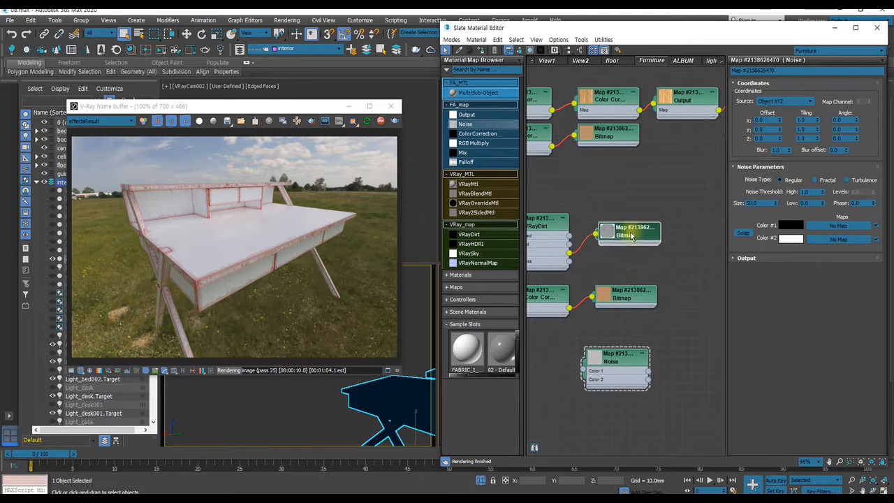
Set the scratch Bitmap's U and V tiling to 5.
middle_drag(634, 236, 636, 261)
click(633, 256)
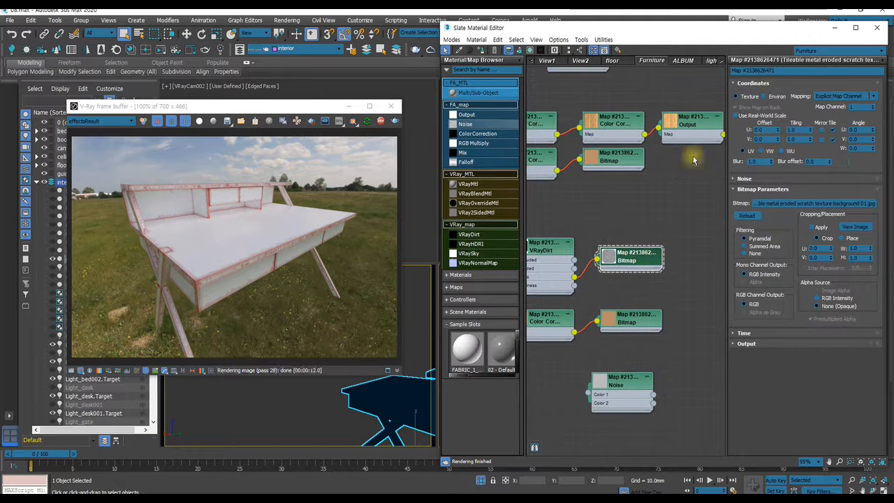
double_click(789, 130)
text(5)
key(Tab)
text(5)
key(Return)
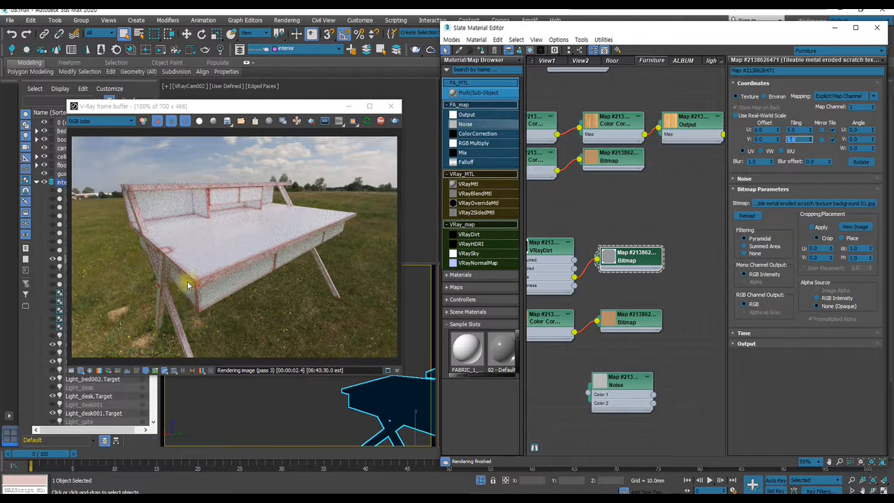
Examine the worn edges on the desk's front corner and top close up in the render.
scroll(187, 280, up, 2)
scroll(190, 280, up, 2)
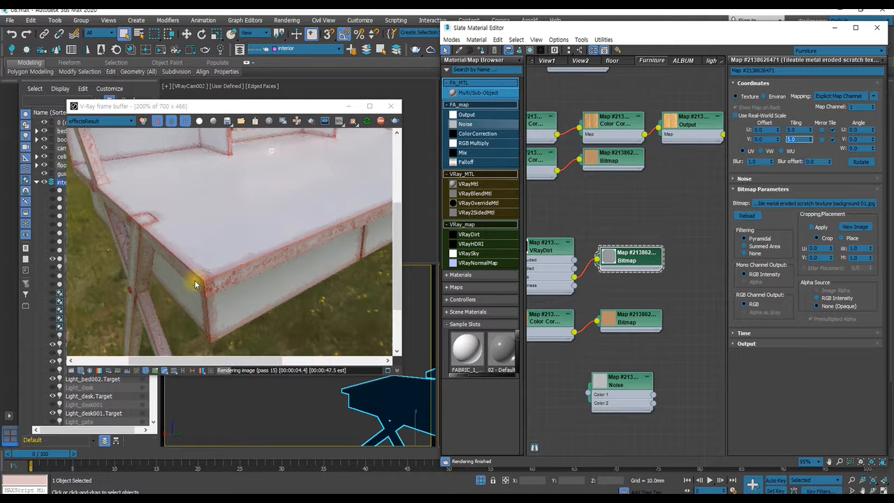
scroll(196, 284, down, 1)
scroll(194, 283, up, 1)
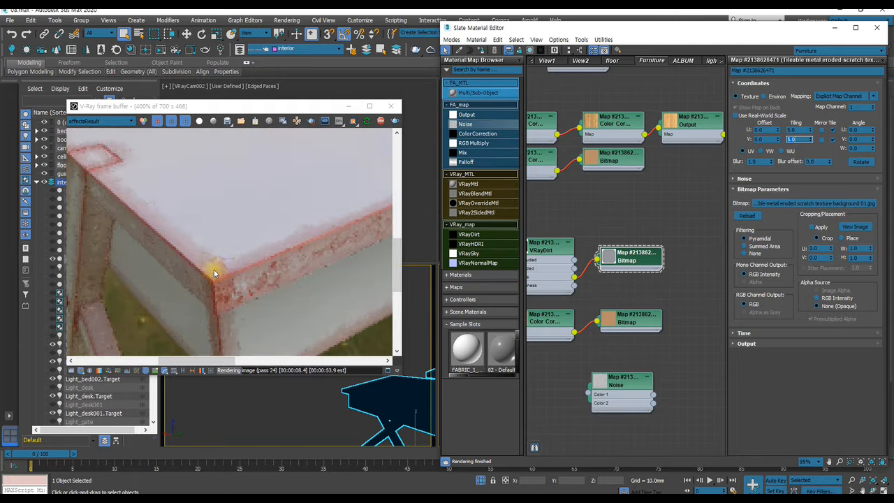
scroll(213, 269, down, 1)
middle_drag(153, 239, 172, 279)
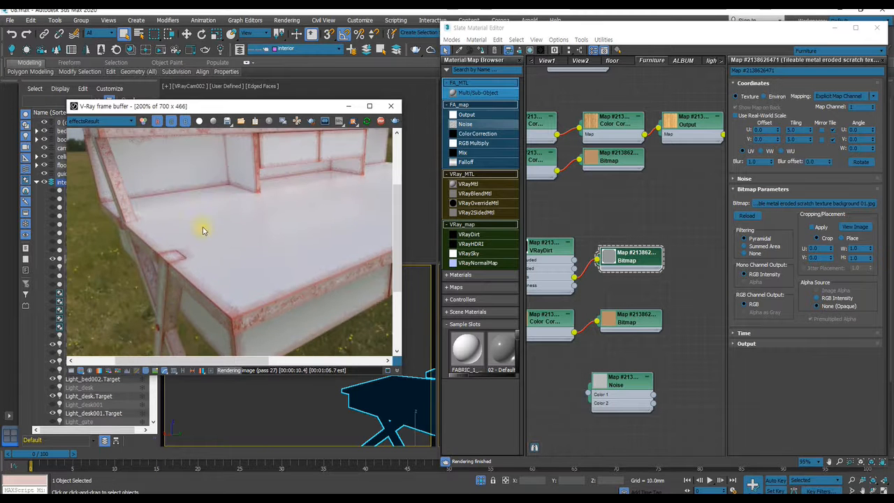
middle_drag(225, 207, 179, 251)
scroll(208, 197, down, 1)
Try inverting the scratch Bitmap's output, check the desk corner in the render, and turn the inversion off again.
click(649, 260)
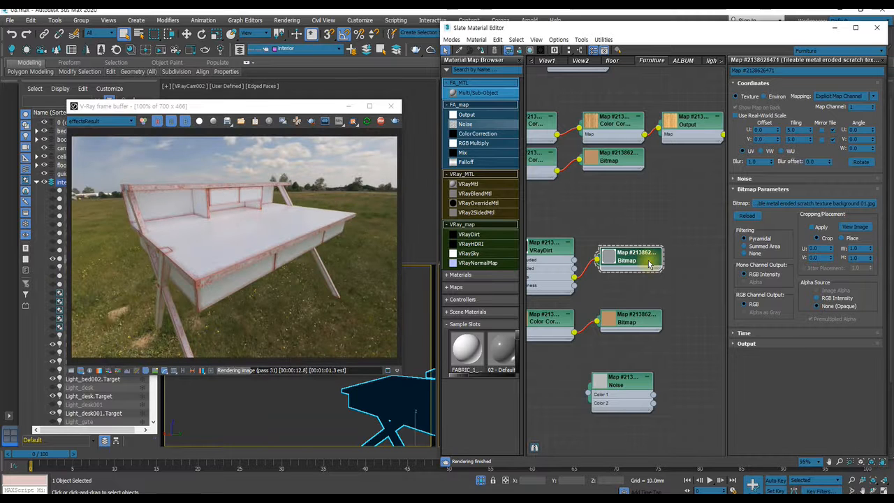
click(759, 343)
click(738, 249)
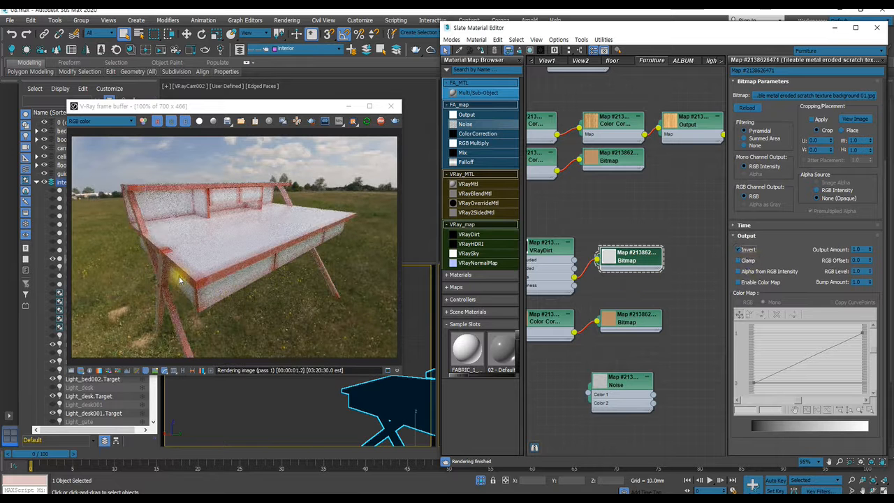
scroll(190, 279, up, 1)
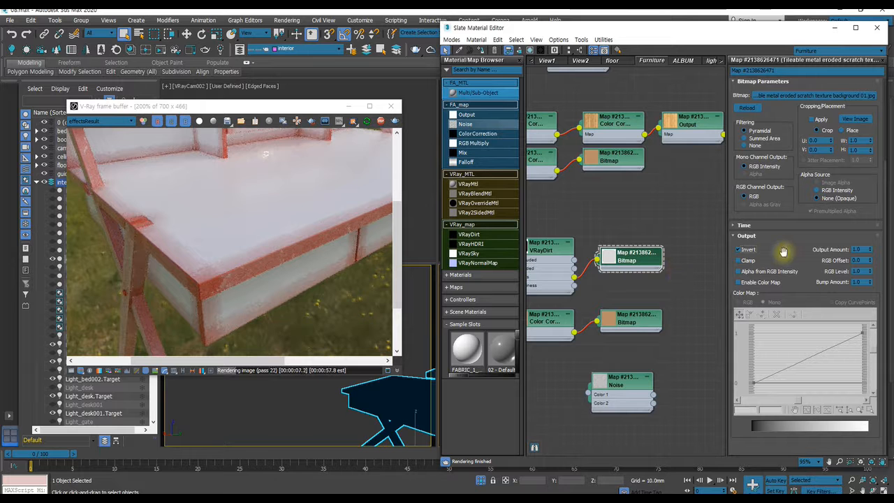
click(738, 249)
Enable the scratch Bitmap's color map, convert both curve points to Bezier-Corner and shape the curve into an S.
middle_drag(603, 245, 617, 238)
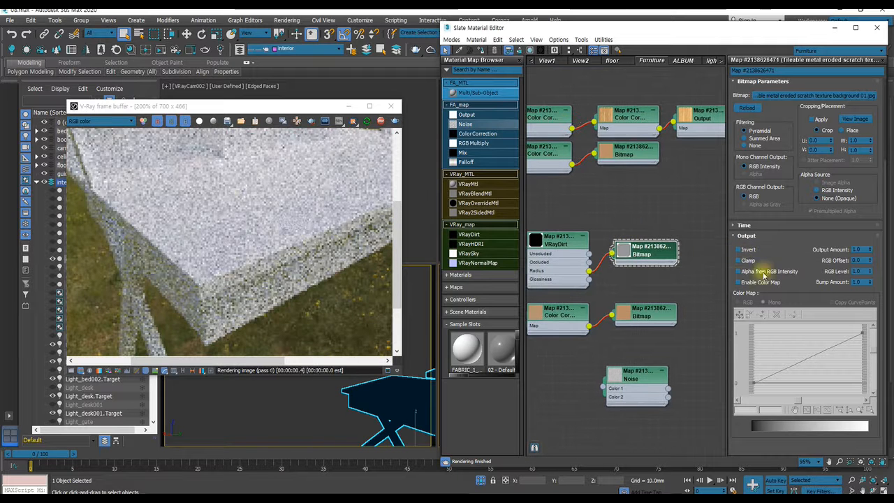
click(737, 282)
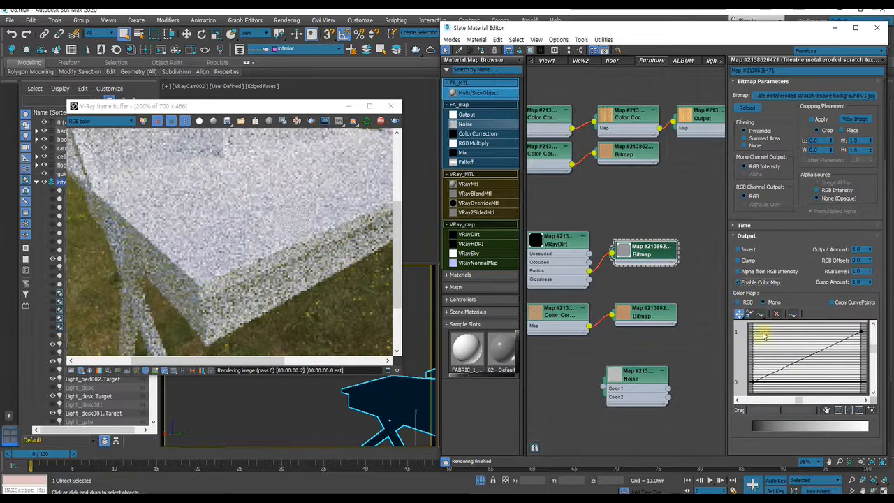
right_click(865, 331)
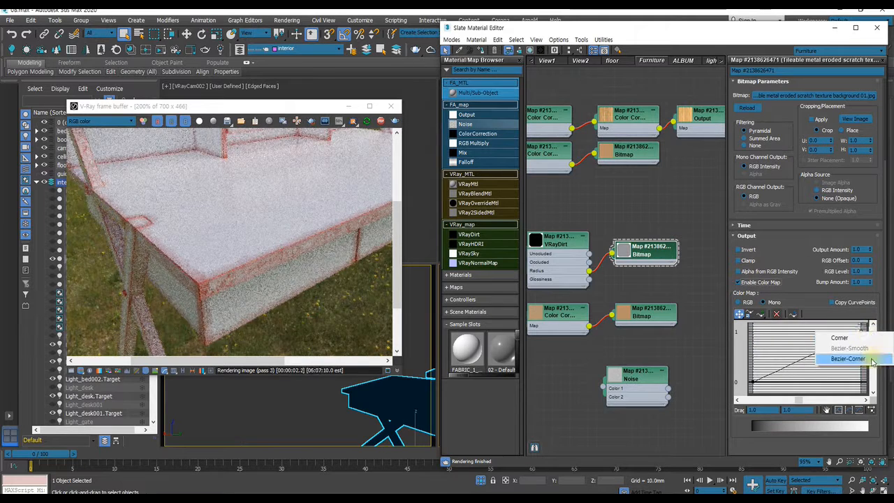
click(847, 358)
right_click(752, 383)
click(785, 408)
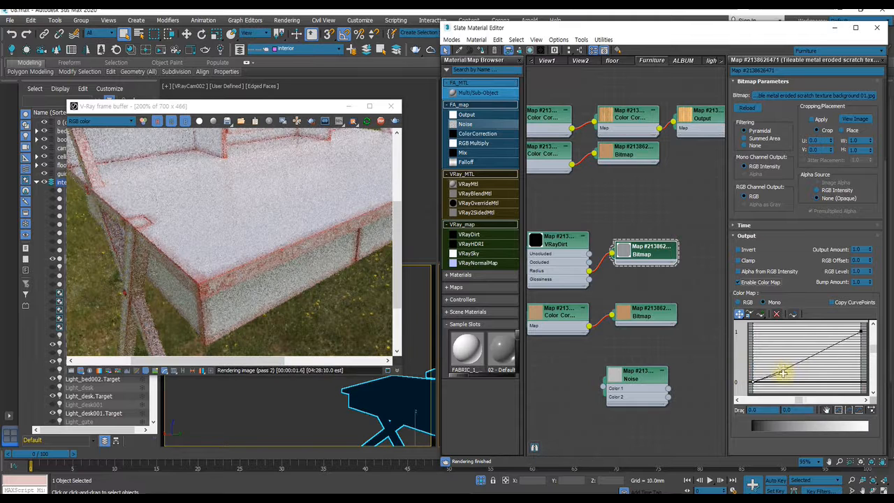
drag(777, 368, 789, 381)
drag(859, 334, 816, 332)
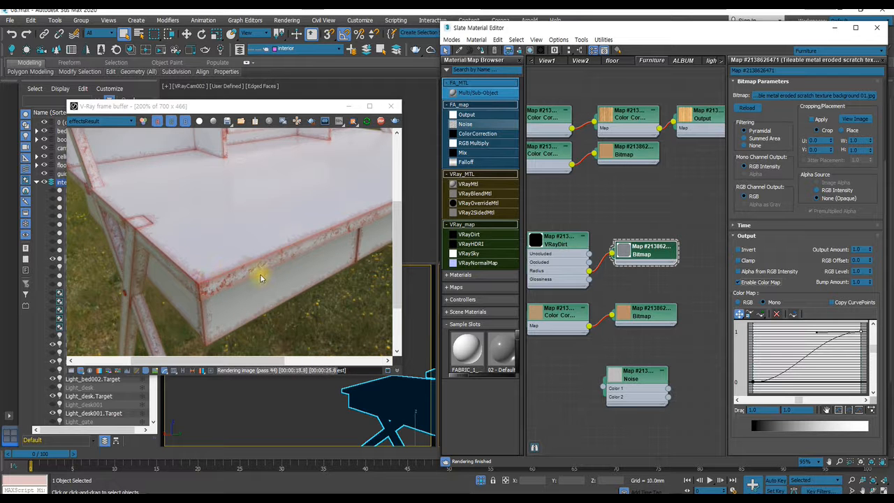
Try a radius of 500 mm on the VRayDirt map and check the scratches across the desk in the render.
mouse_move(622, 31)
mouse_down()
mouse_move(692, 32)
mouse_move(576, 28)
mouse_move(607, 39)
mouse_up()
middle_drag(601, 224, 627, 232)
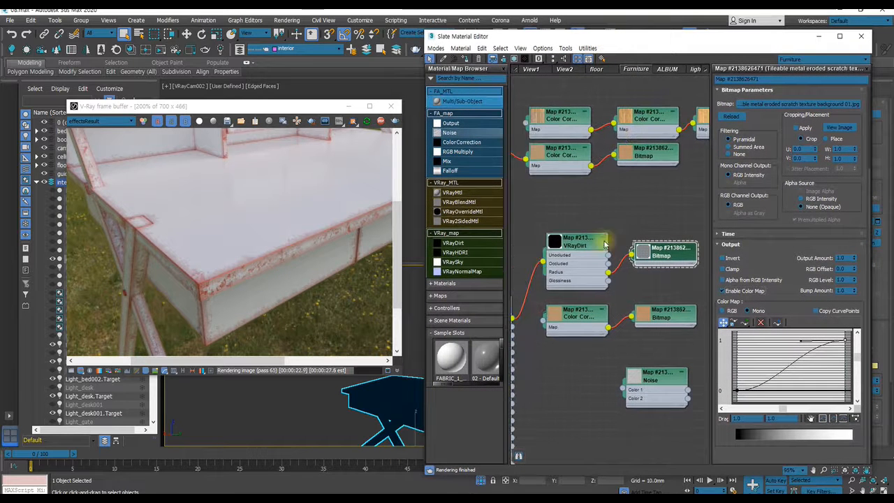
double_click(574, 245)
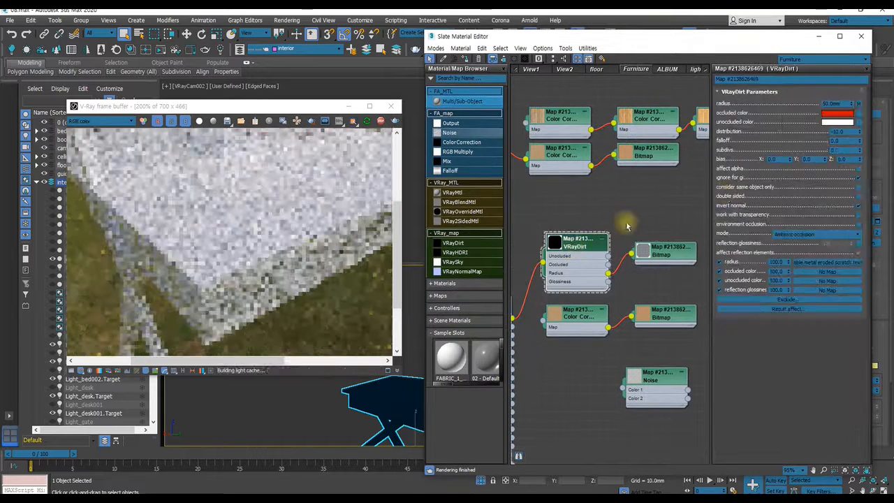
double_click(831, 104)
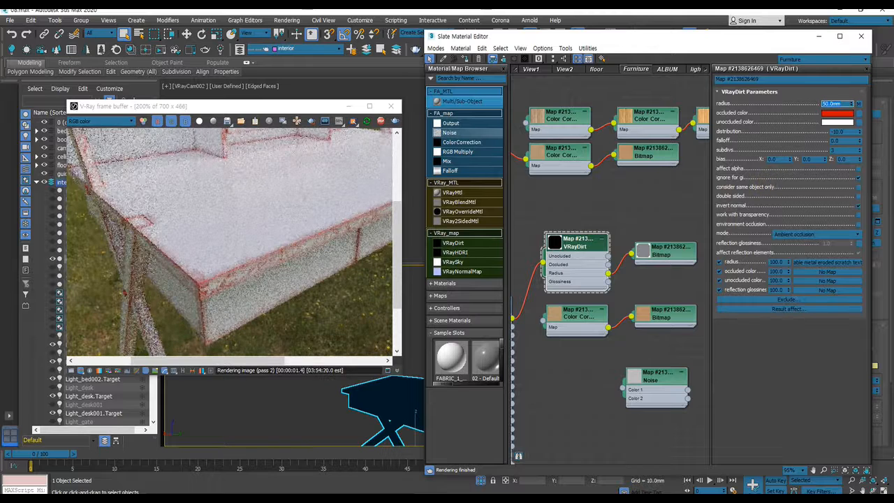
text(500)
key(Return)
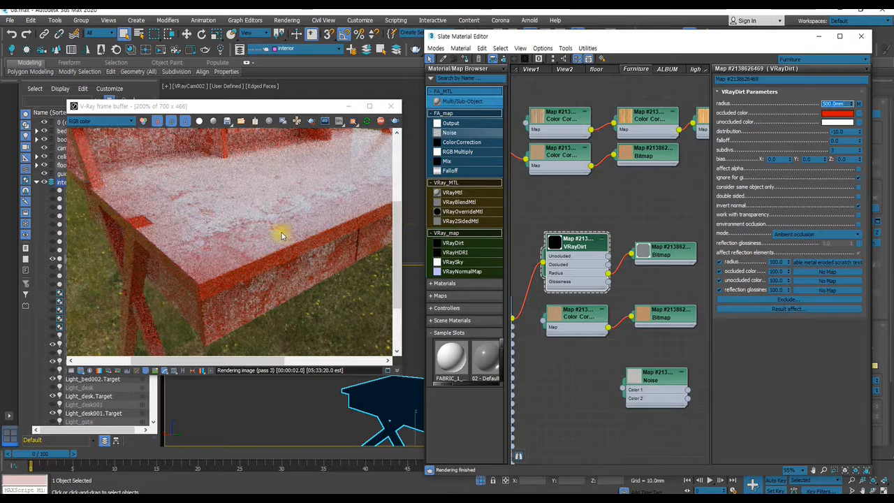
scroll(283, 234, down, 1)
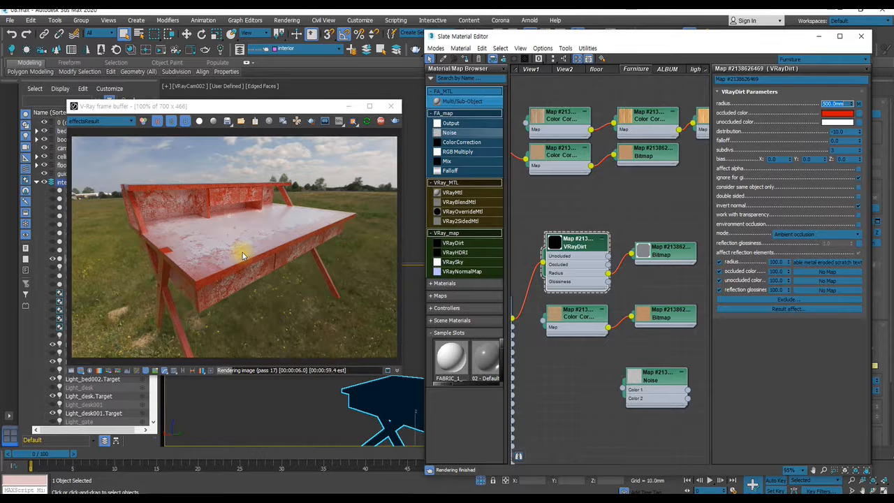
scroll(242, 252, up, 1)
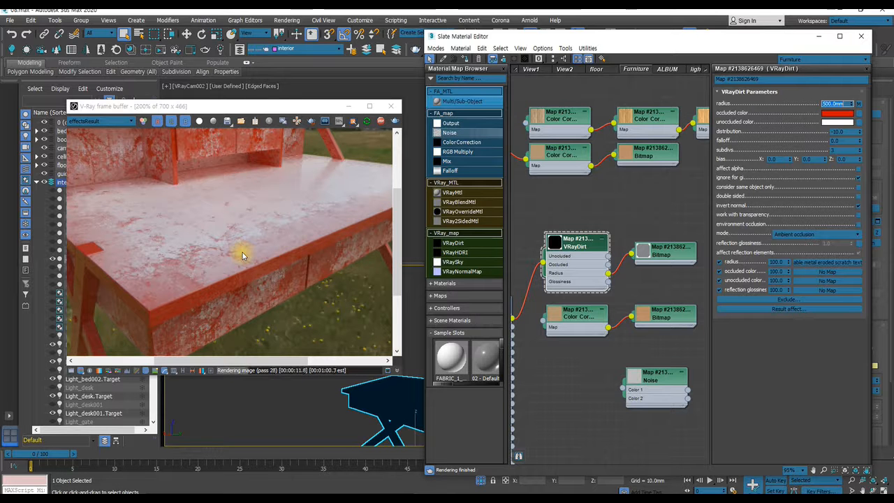
scroll(242, 252, down, 1)
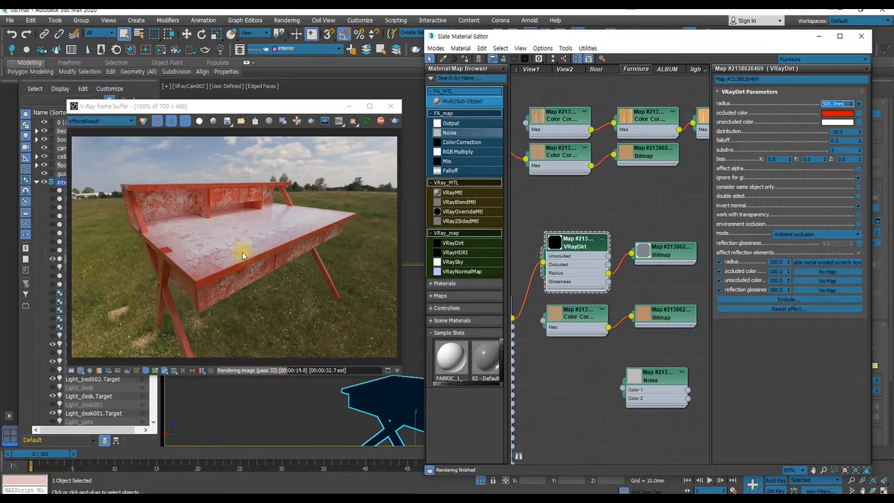
Set VRayDirt's distribution to -200 and its radius to 300 mm.
click(841, 132)
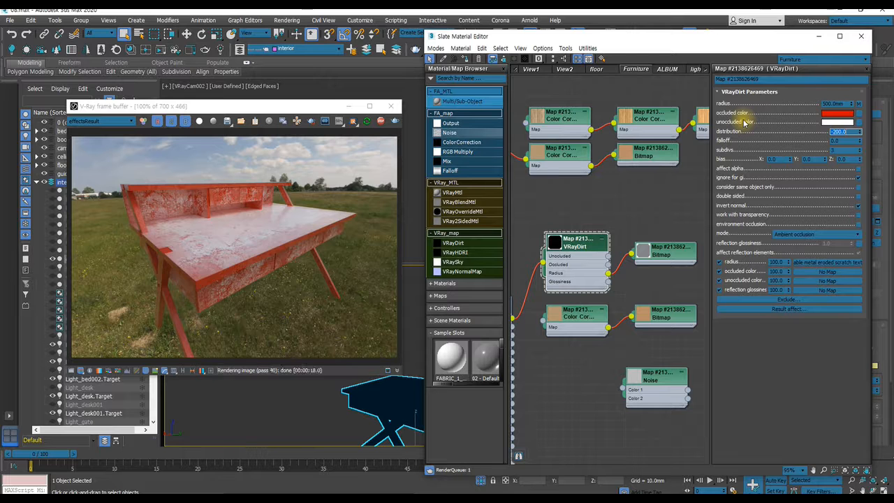
key(Return)
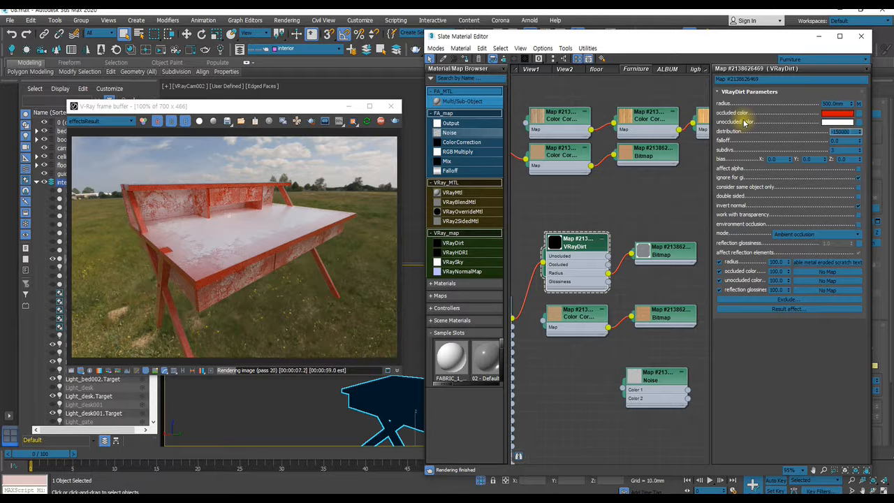
key(Return)
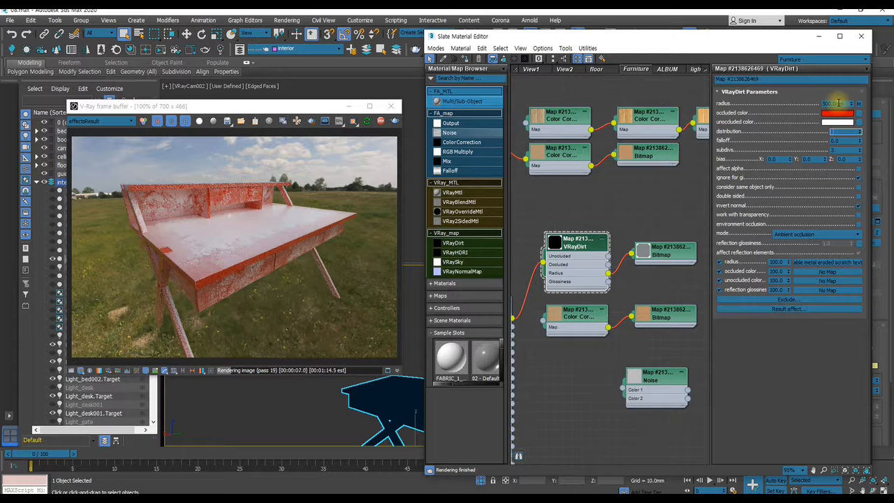
click(839, 102)
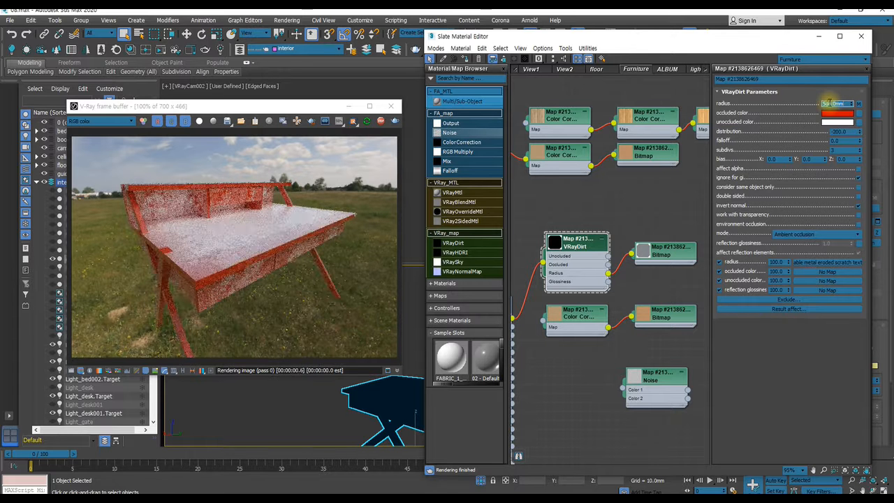
text(300)
key(Return)
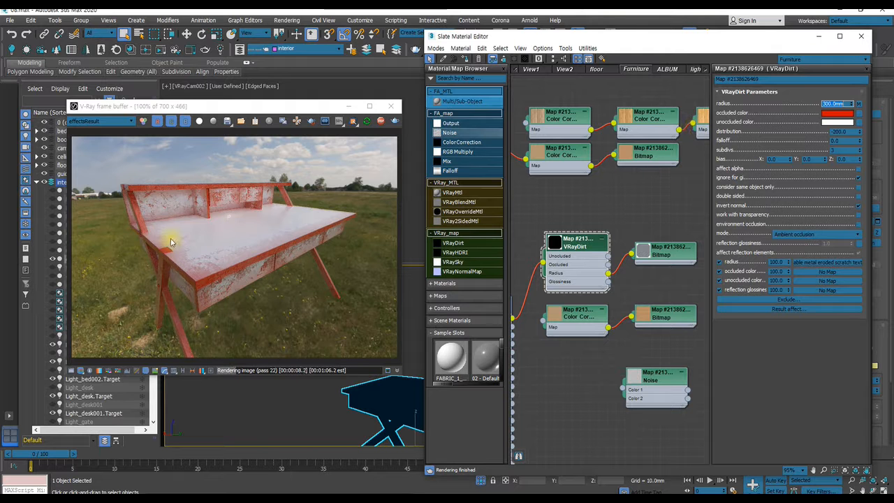
Set VRayDirt's falloff to 1 and check the worn desk edges in the render.
click(838, 141)
text(1)
key(Return)
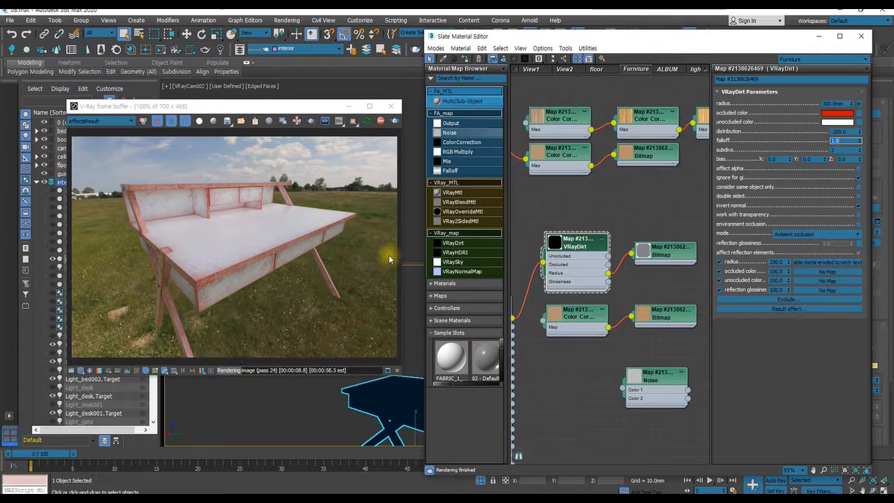
scroll(219, 278, up, 4)
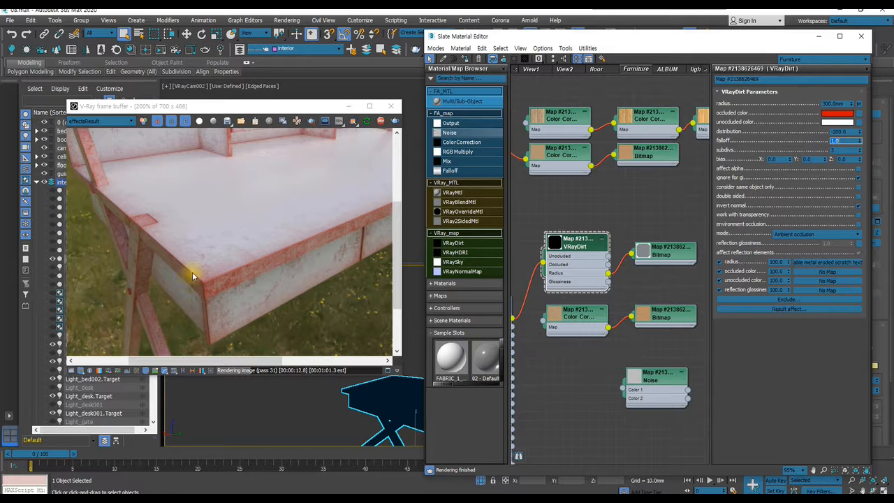
scroll(194, 275, down, 5)
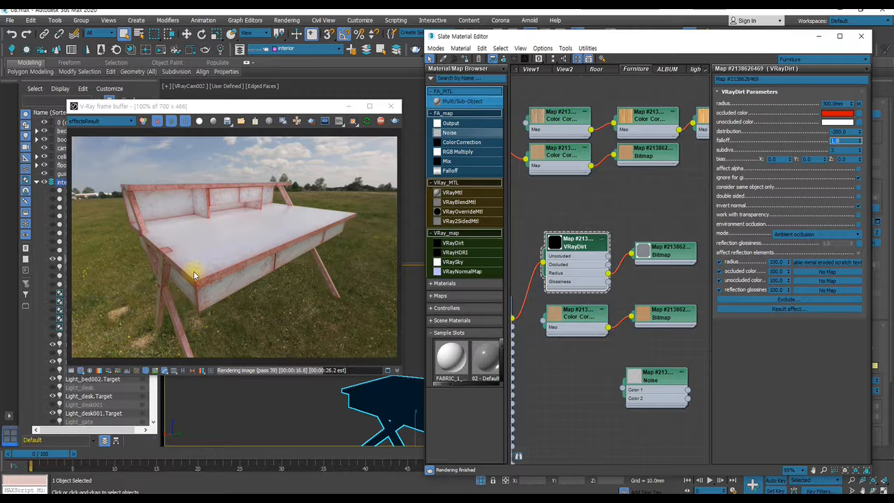
scroll(194, 274, up, 1)
scroll(193, 275, down, 1)
Place the wood Color Correction node above the scratch Bitmap and connect it to VRayDirt's unoccluded color.
scroll(564, 265, down, 2)
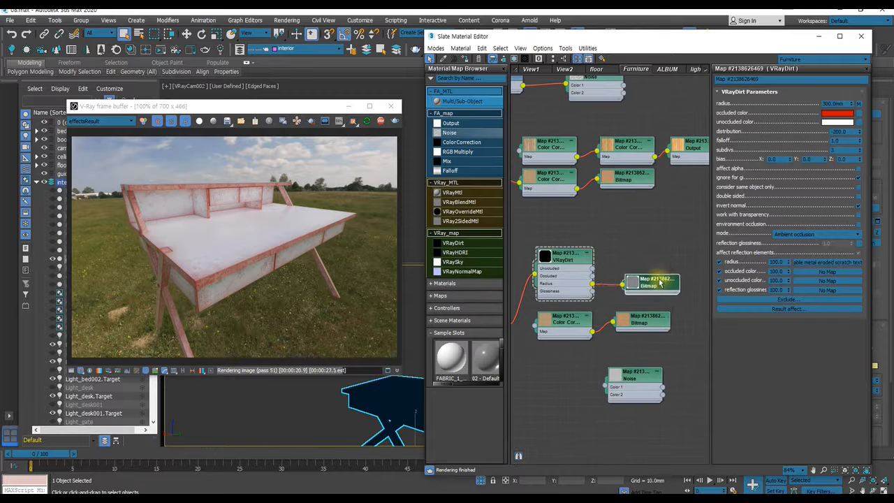
scroll(578, 310, down, 2)
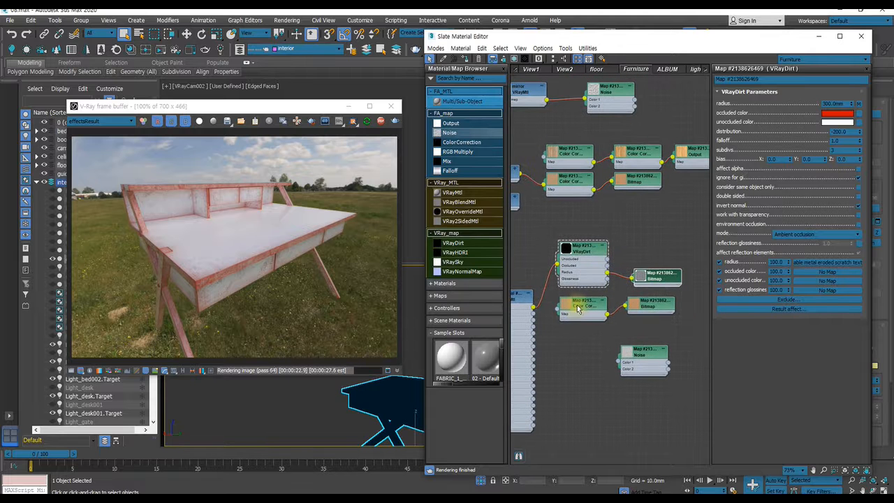
drag(582, 309, 583, 315)
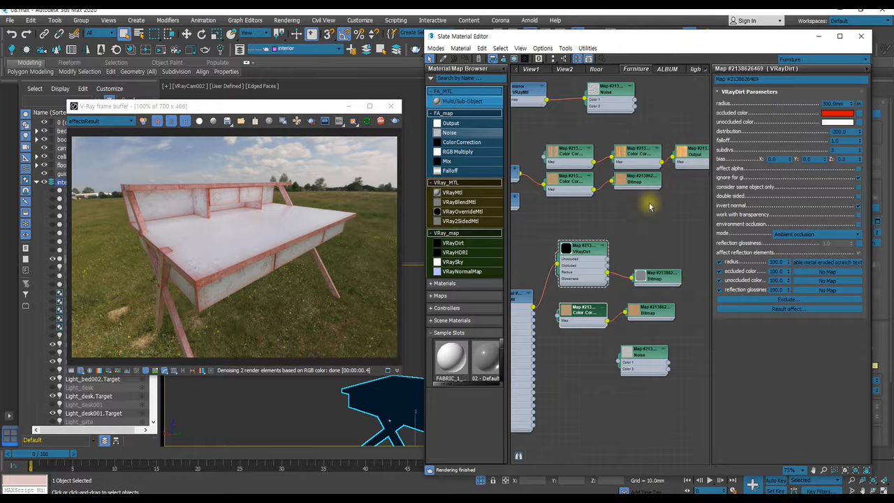
middle_drag(662, 267, 618, 279)
drag(541, 324, 617, 245)
scroll(617, 244, up, 3)
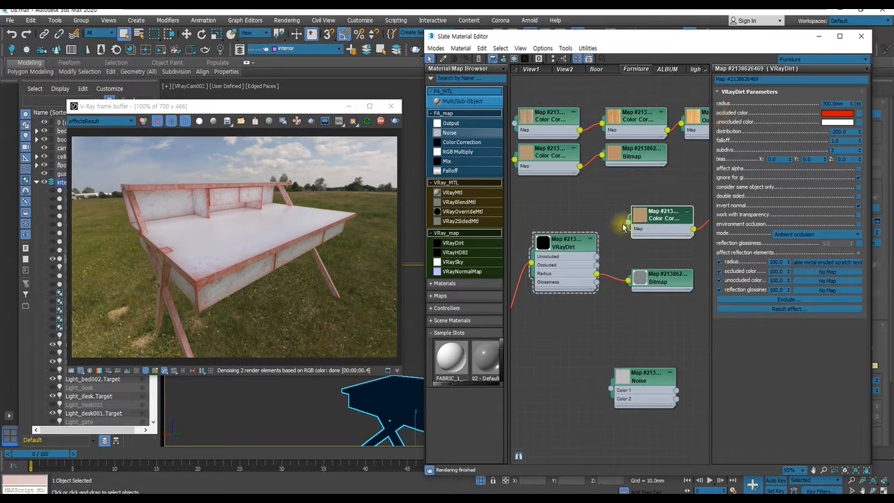
drag(629, 224, 597, 256)
Move the wood Color Correction farther from VRayDirt and connect it to the occluded color as well.
middle_drag(642, 251, 614, 226)
scroll(588, 246, down, 2)
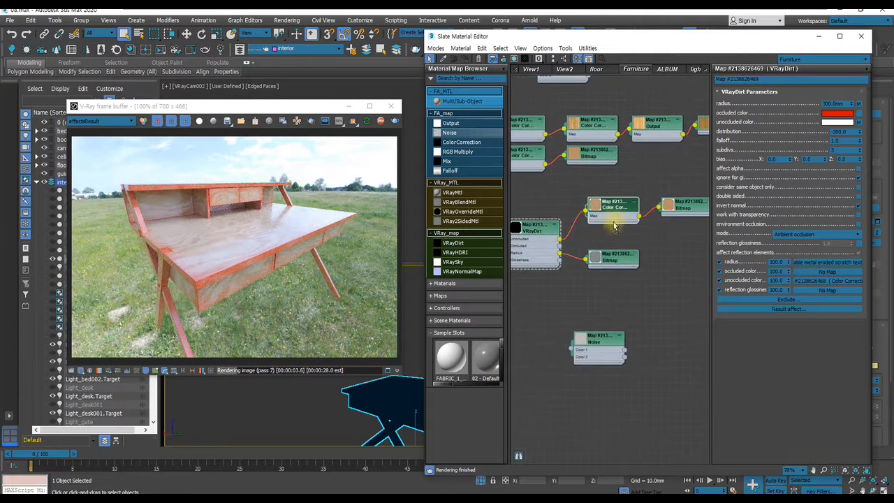
drag(612, 222, 628, 221)
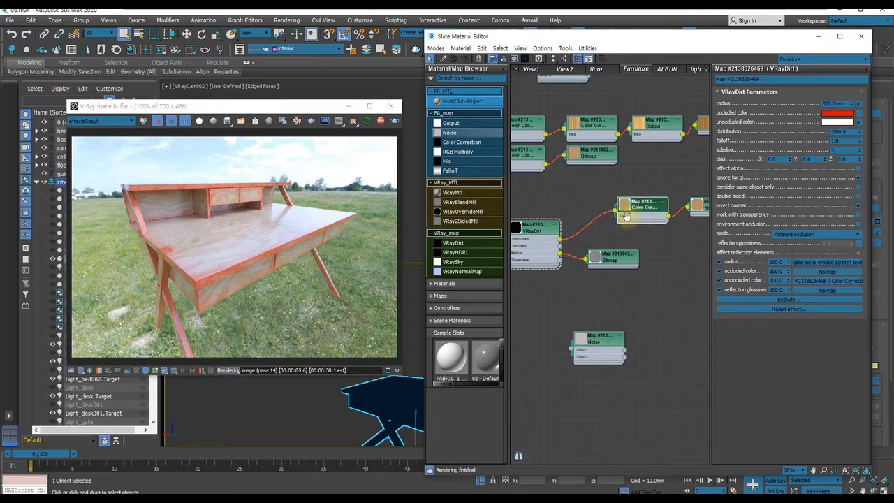
middle_drag(580, 224, 639, 206)
scroll(616, 213, up, 1)
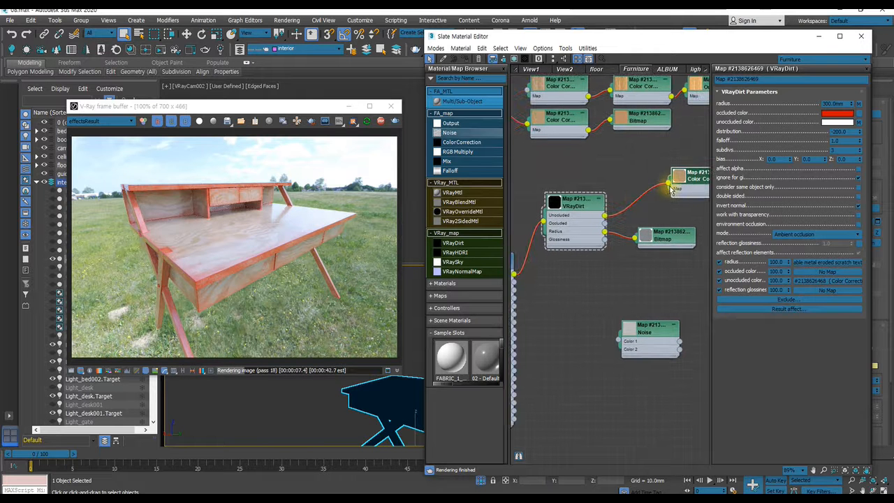
drag(668, 185, 606, 224)
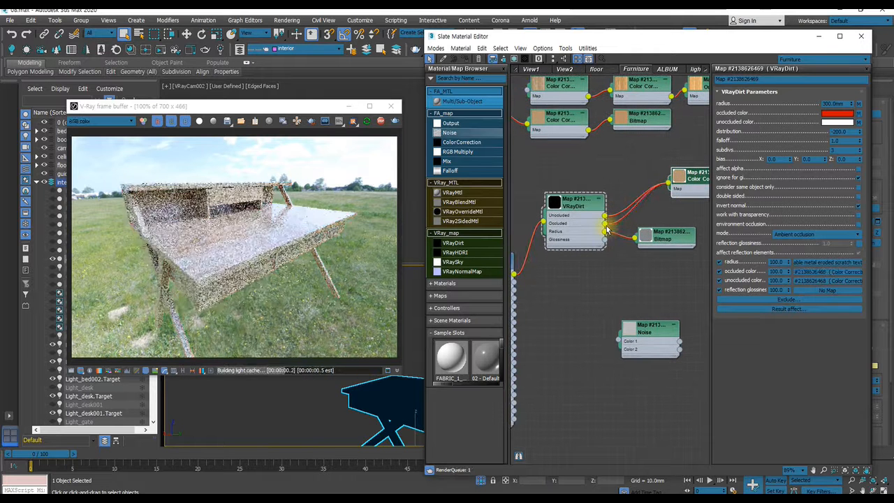
Insert an Output map between VRayDirt's occluded color and the Color Correction, placed just above the scratch Bitmap.
scroll(607, 229, up, 1)
scroll(607, 229, up, 2)
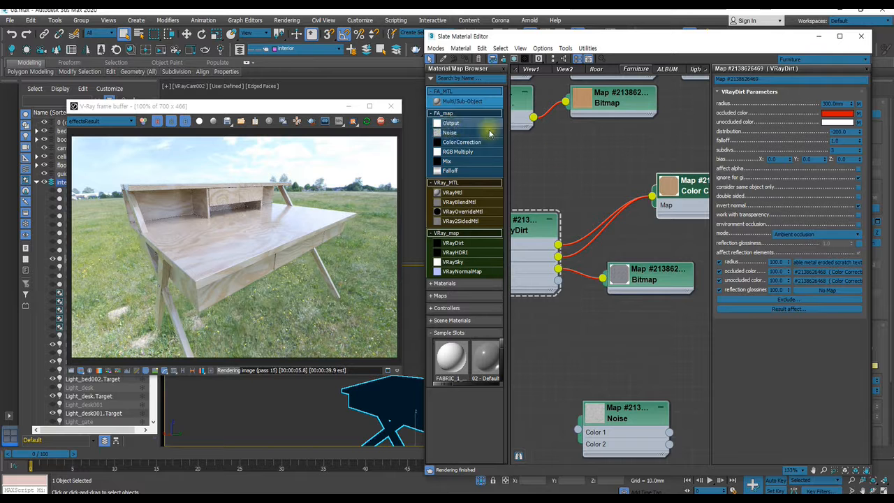
drag(637, 252, 651, 235)
scroll(651, 234, down, 1)
middle_drag(651, 234, 579, 239)
mouse_move(579, 238)
mouse_down()
mouse_move(601, 227)
mouse_move(590, 232)
mouse_up()
Set the RGB Level of the occluded color's Output map to 2.
double_click(592, 233)
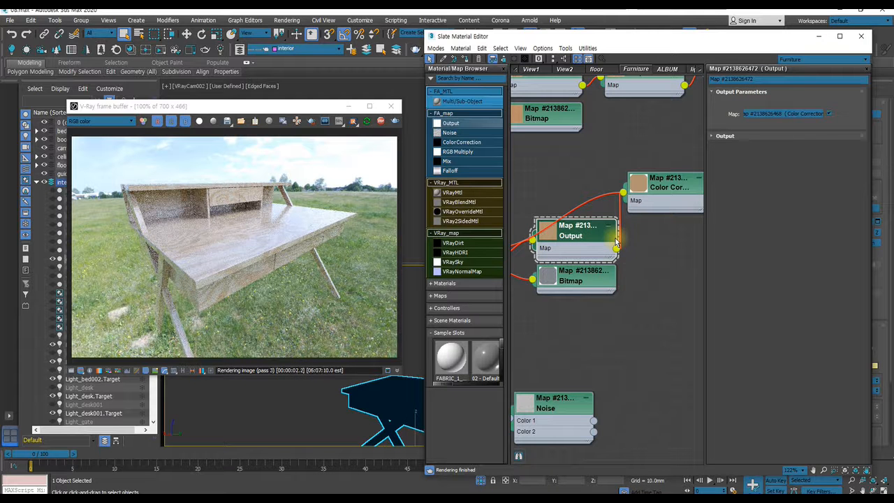
scroll(647, 209, down, 4)
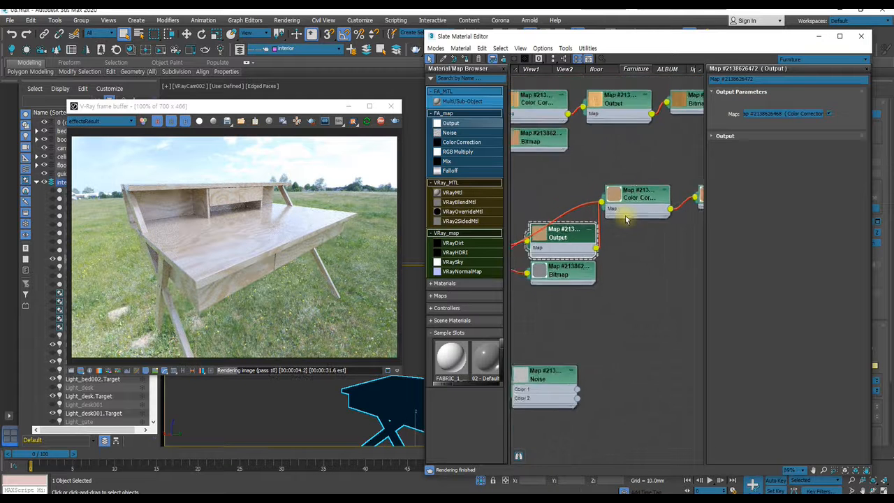
mouse_move(637, 207)
middle_down()
mouse_move(592, 230)
mouse_move(647, 196)
middle_up()
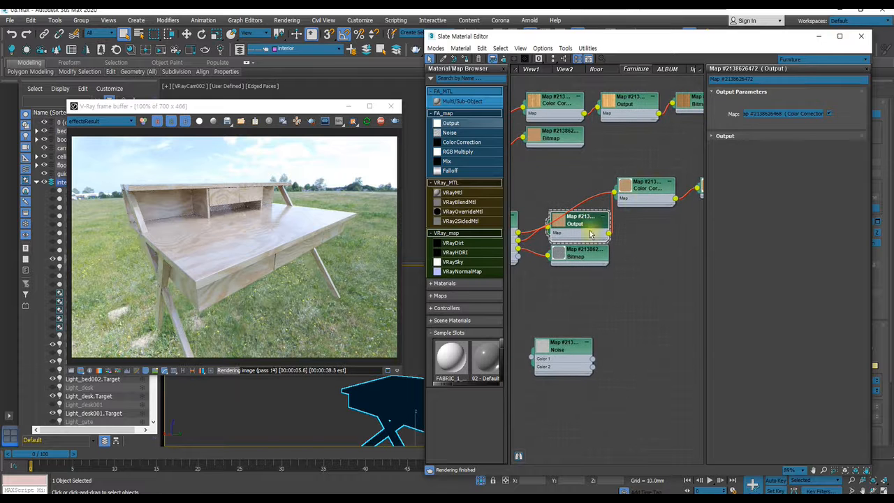
click(719, 136)
double_click(843, 171)
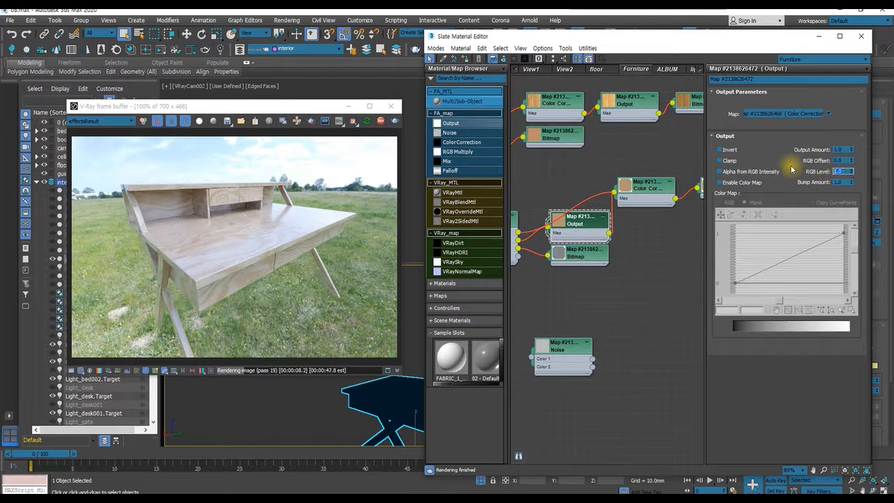
text(2)
key(Return)
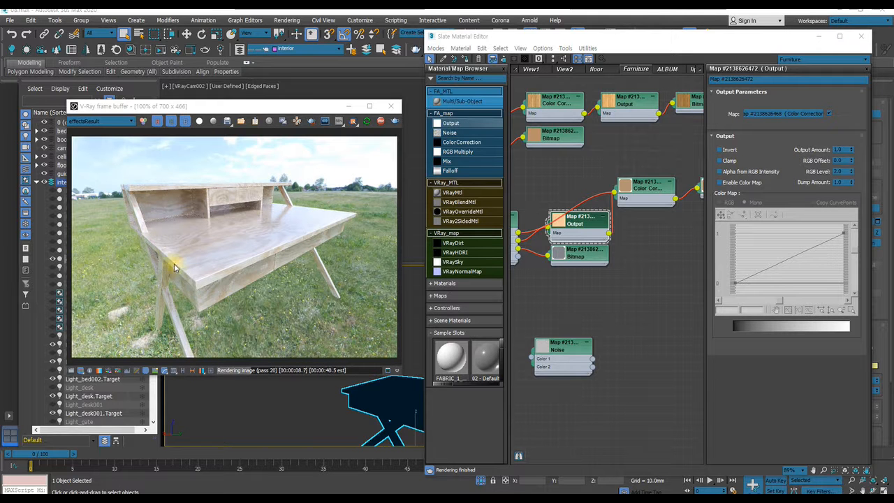
Insert a second Output map on the unoccluded color's link and move the Color Correction farther away to make room.
middle_drag(580, 308, 619, 345)
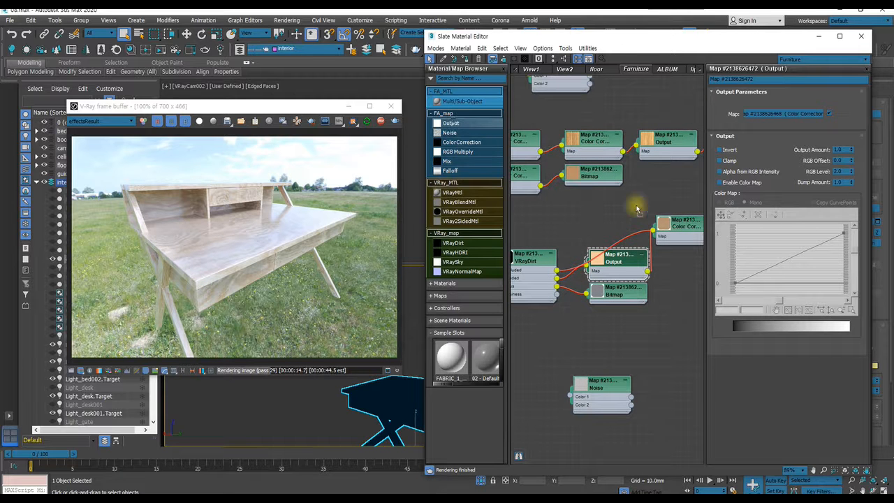
drag(618, 235, 615, 214)
middle_drag(606, 241, 501, 284)
scroll(557, 272, down, 3)
drag(589, 257, 633, 255)
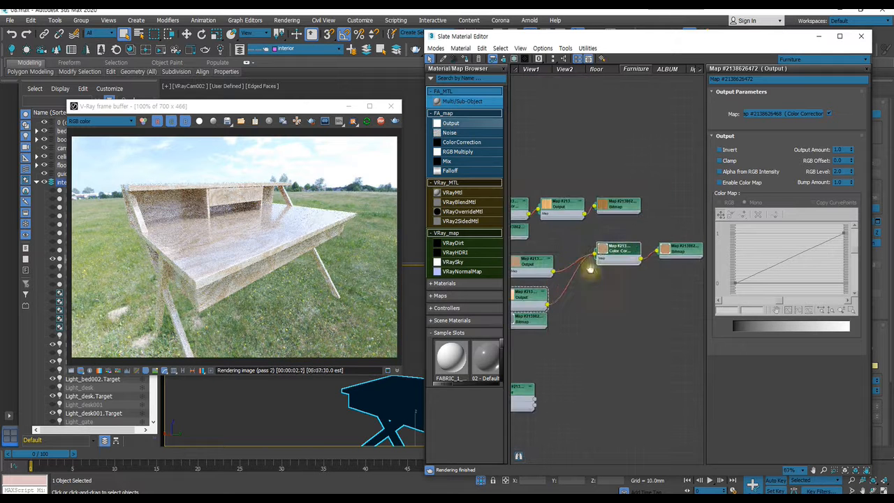
Set the RGB Level of the unoccluded color's Output map to 0.5.
middle_drag(579, 275, 619, 264)
double_click(568, 250)
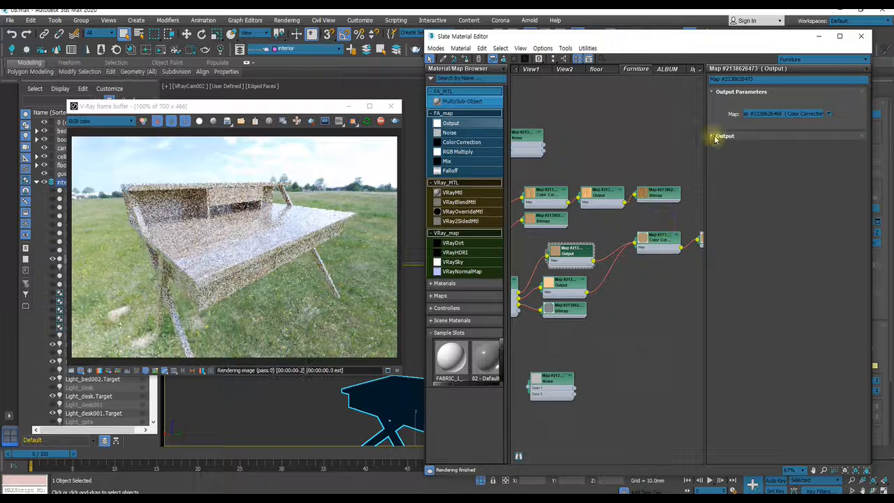
click(722, 136)
drag(841, 173, 786, 170)
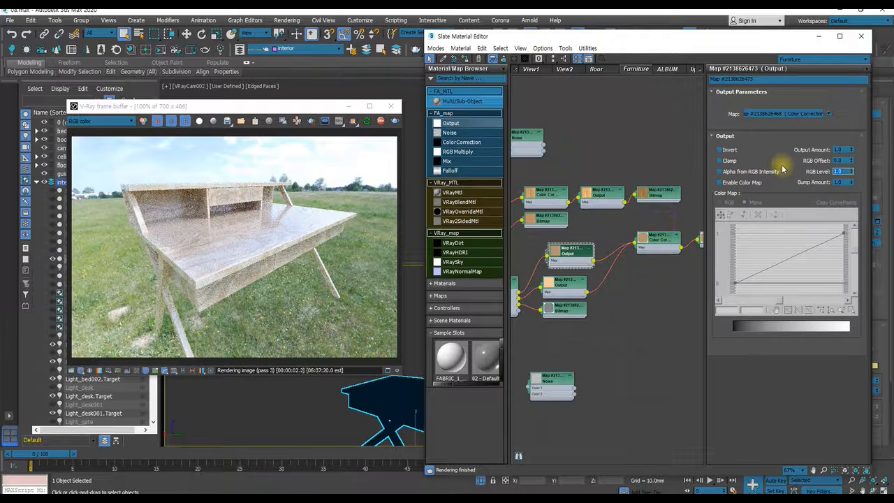
key(Return)
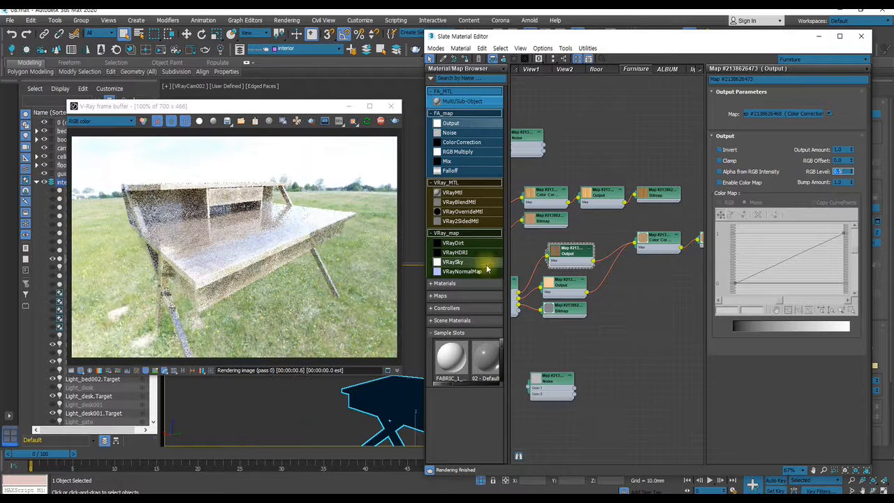